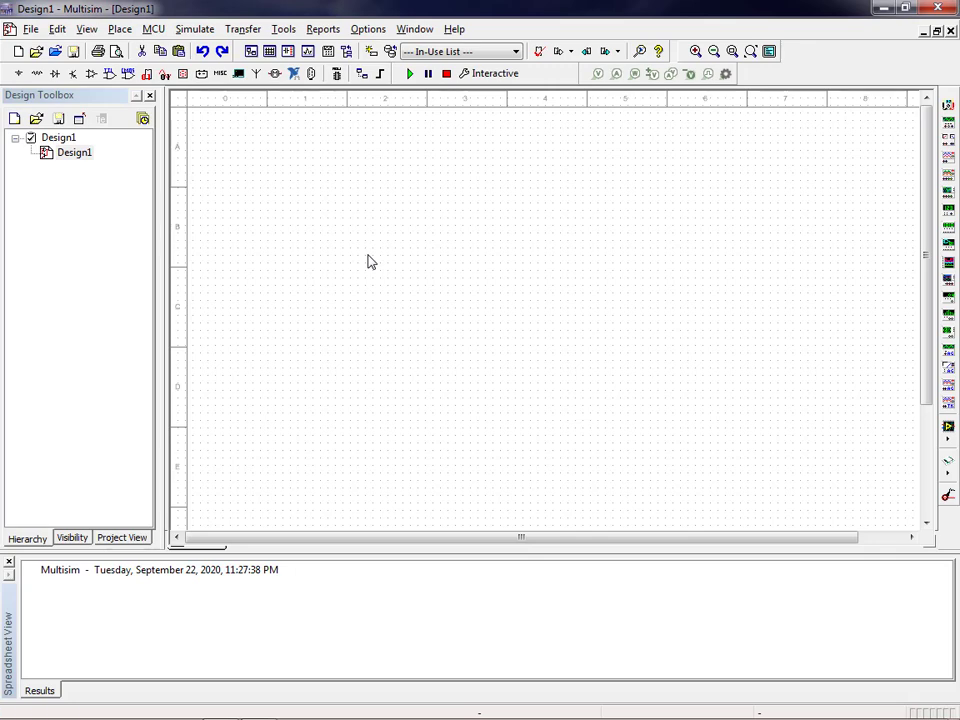
Place two 2N2222A NPN transistors from the Transistors group side by side on the schematic
click(37, 76)
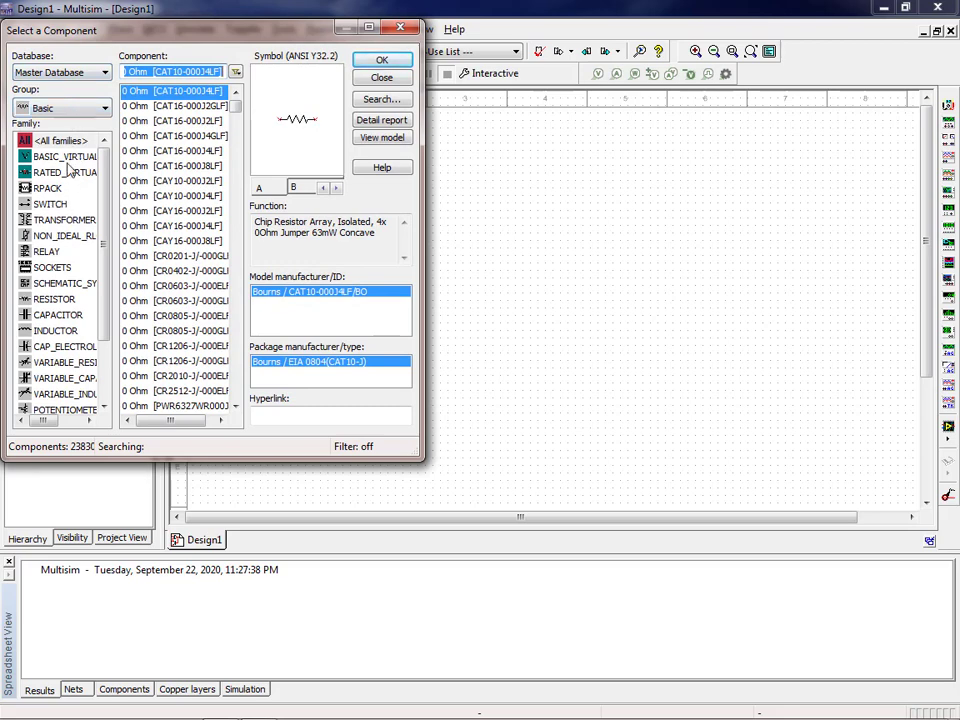
click(75, 107)
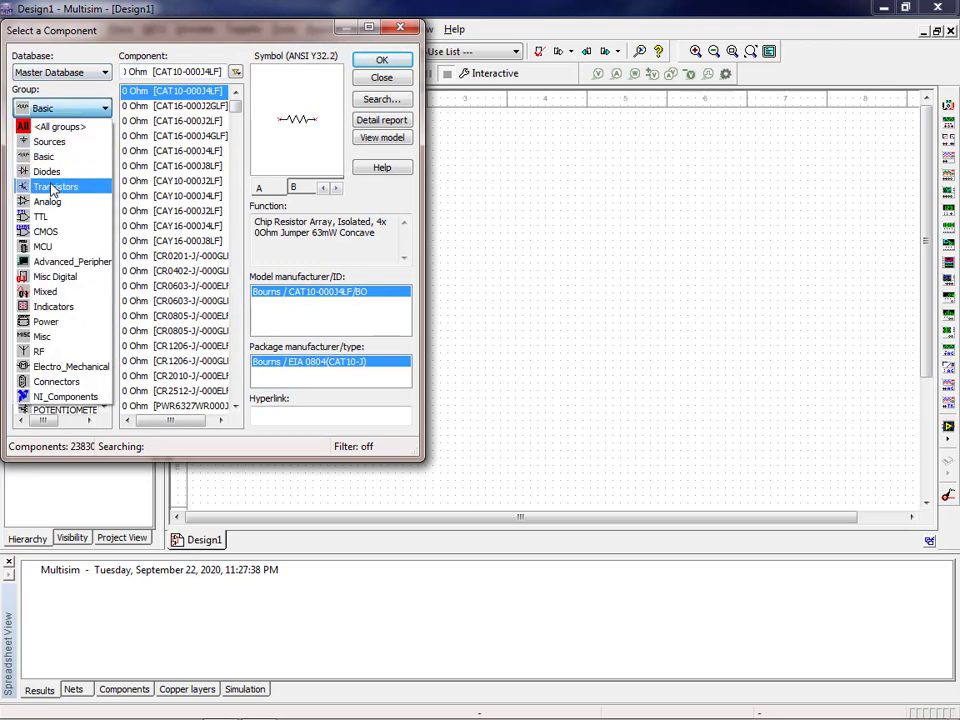
click(50, 189)
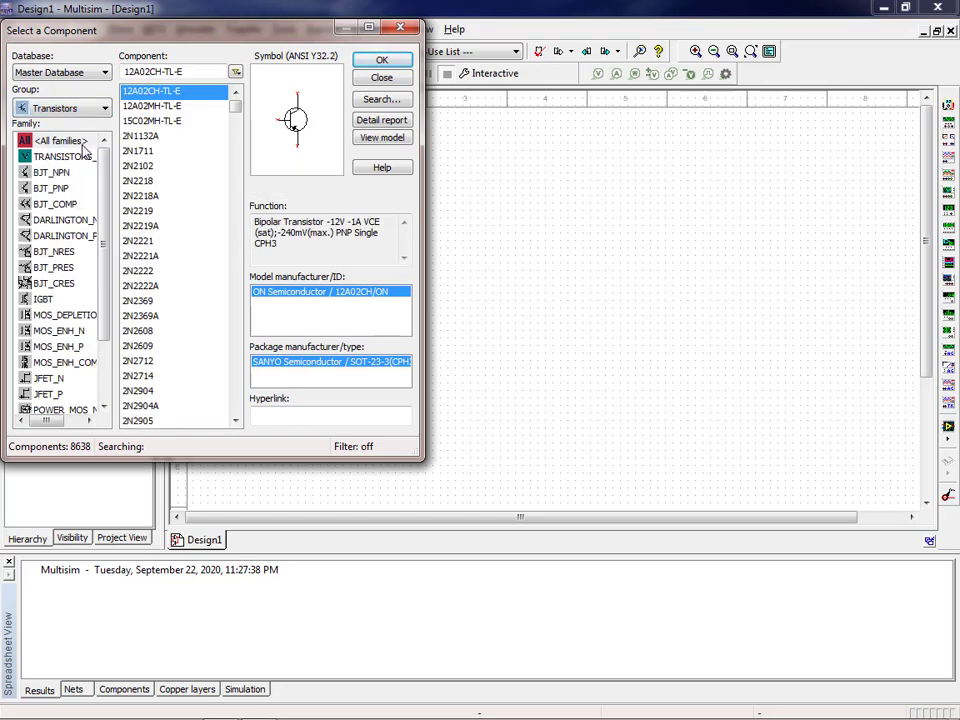
click(69, 175)
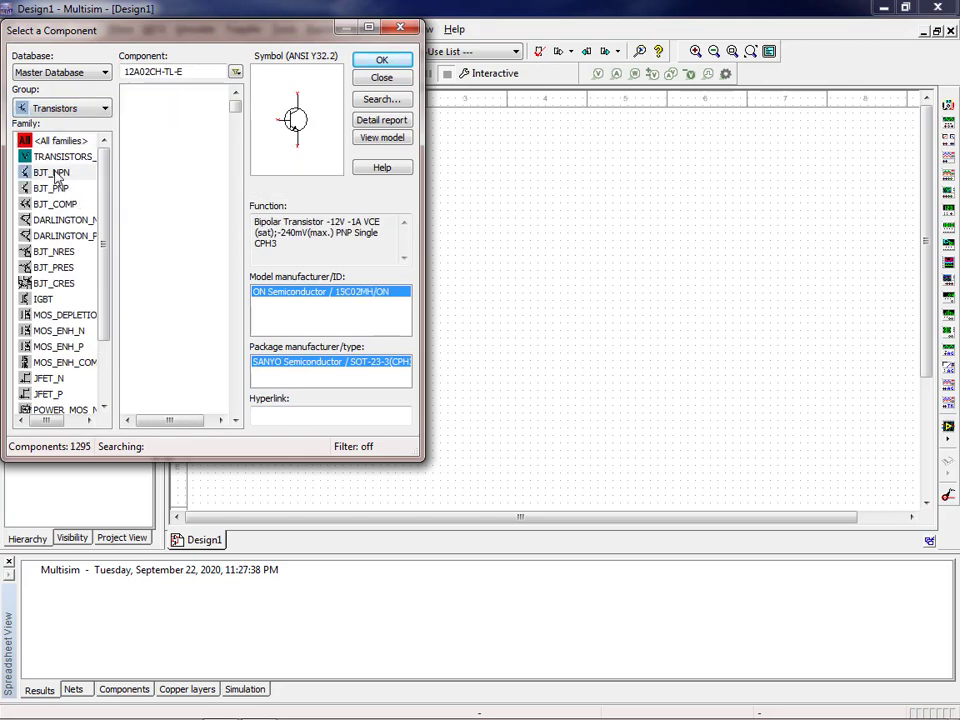
click(199, 72)
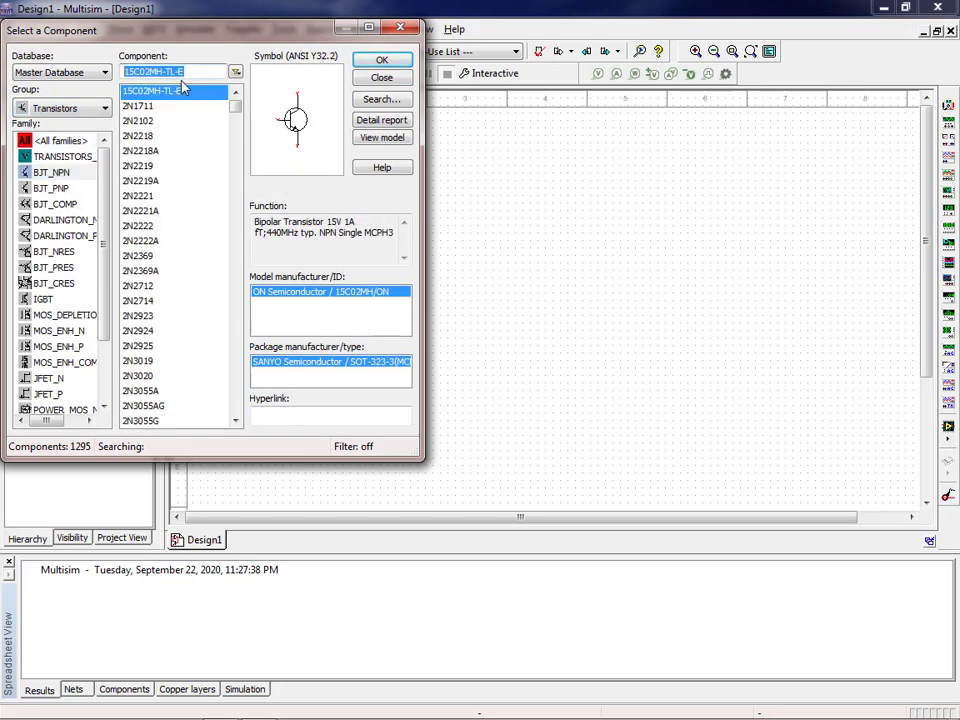
text(2n)
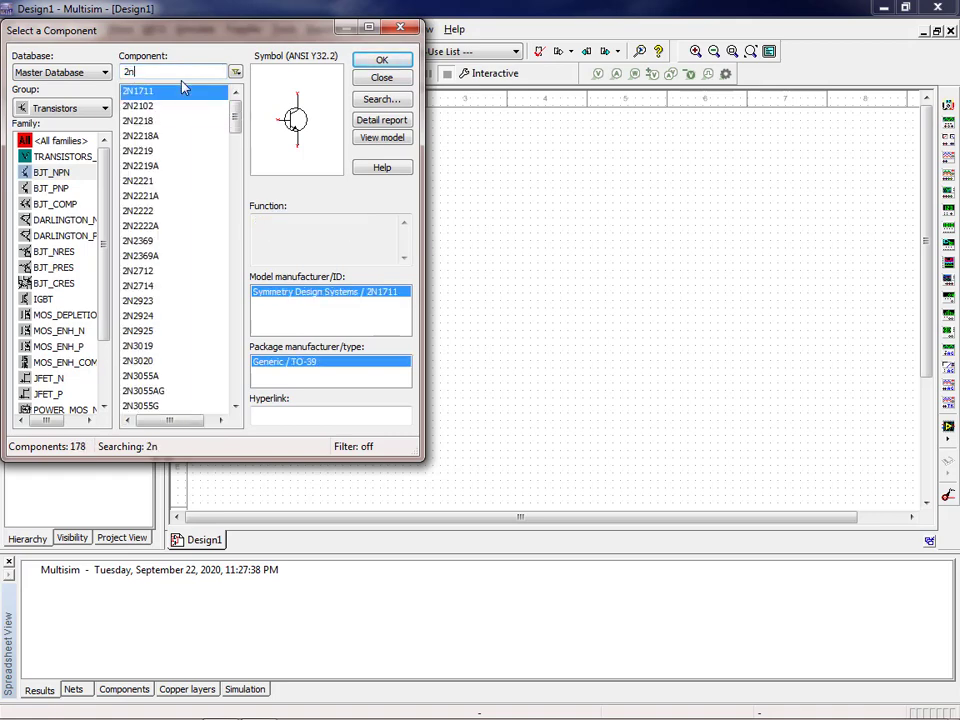
text(2222)
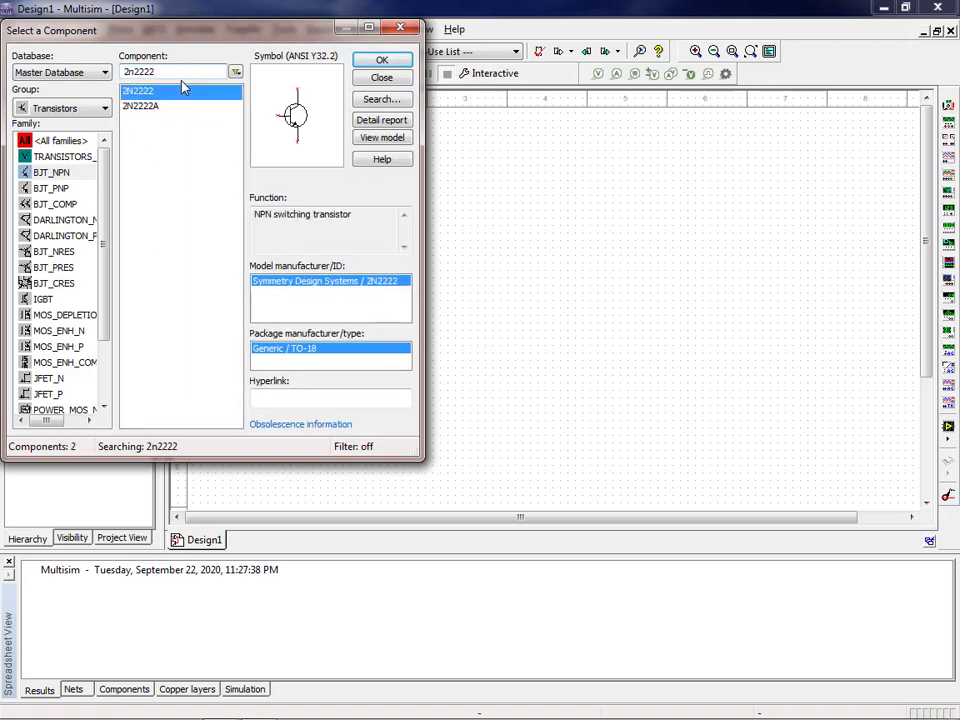
click(153, 107)
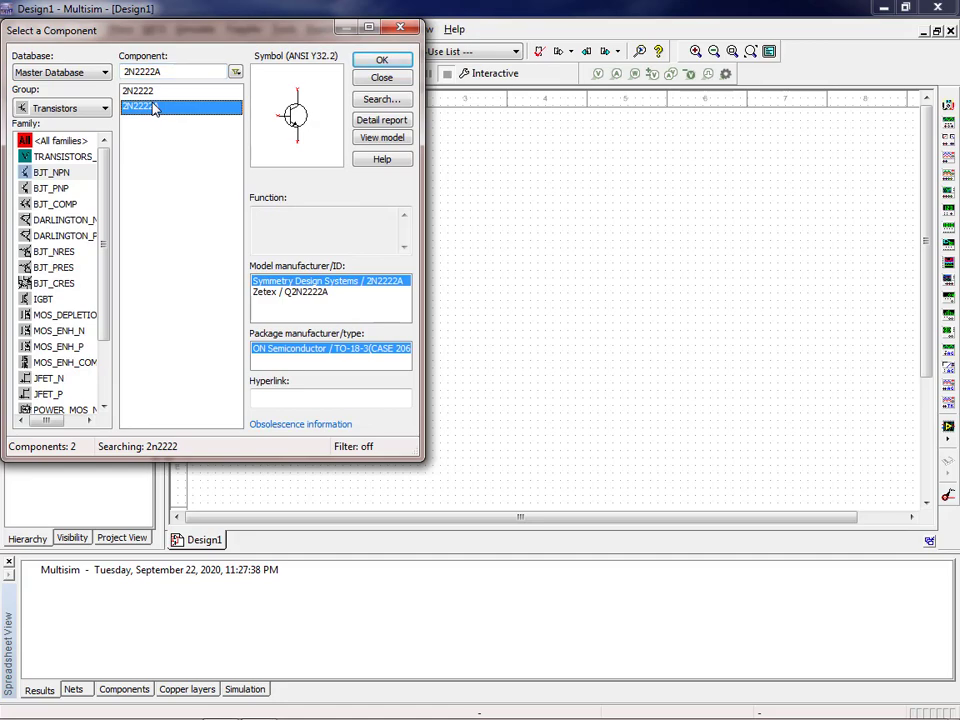
click(381, 60)
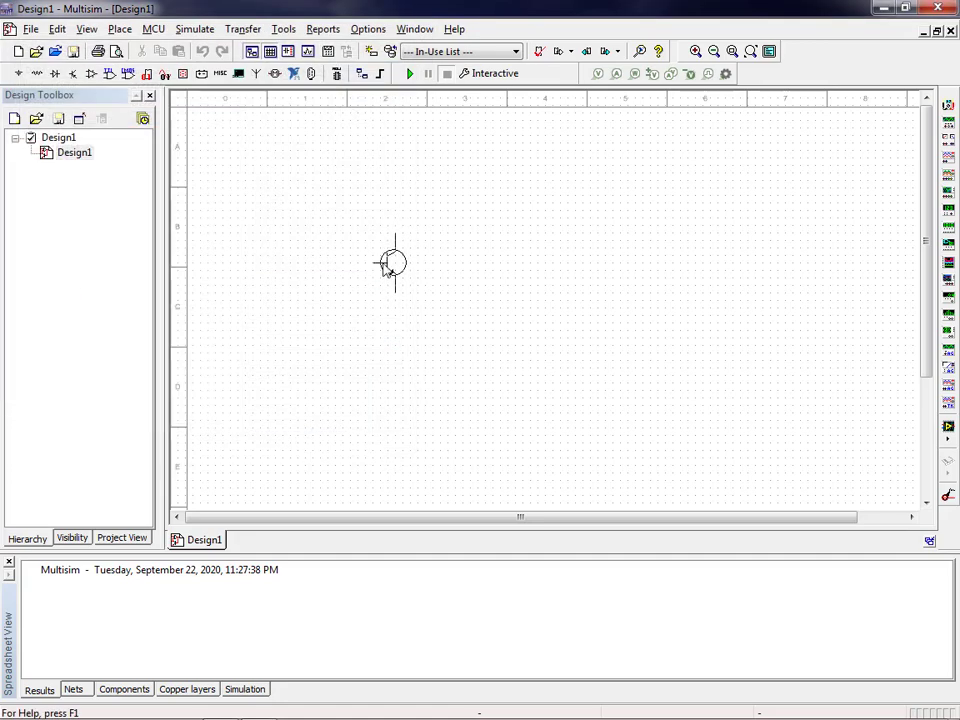
click(384, 265)
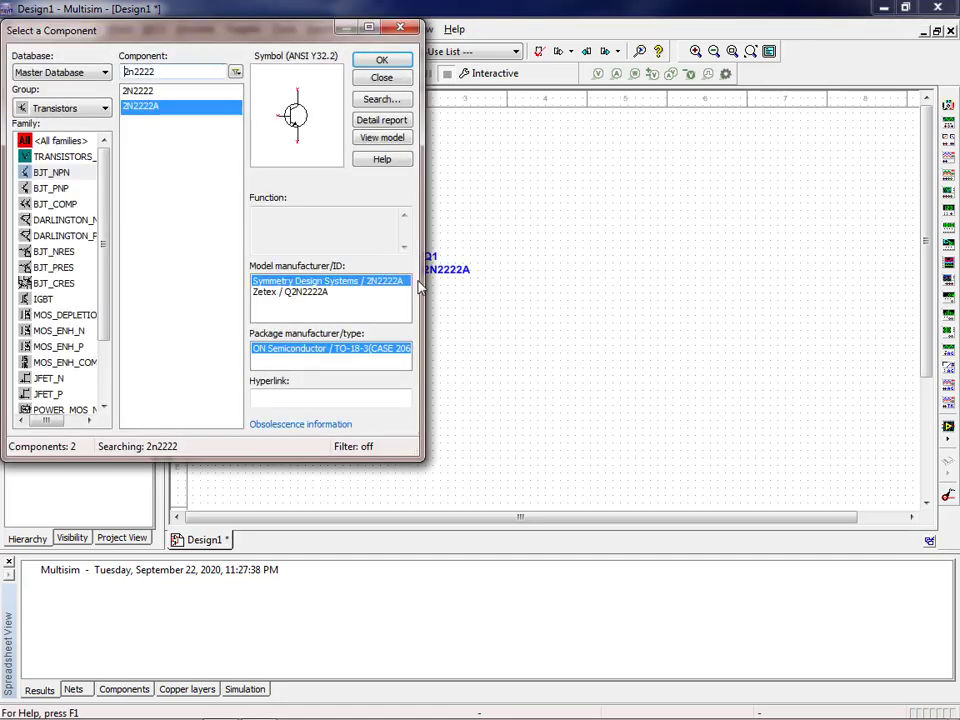
click(381, 60)
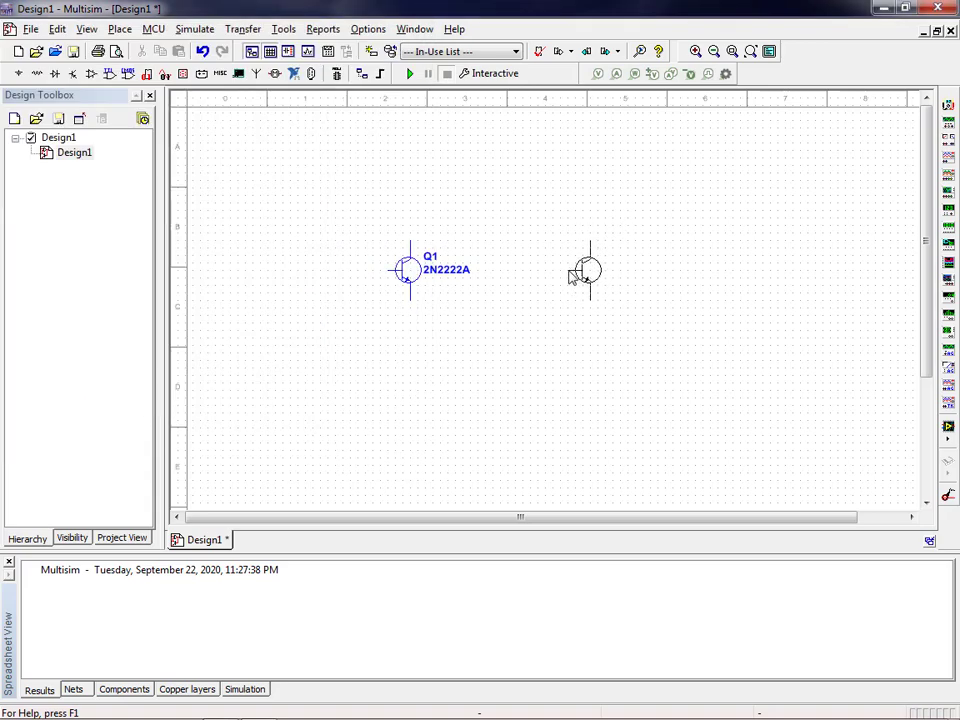
click(574, 272)
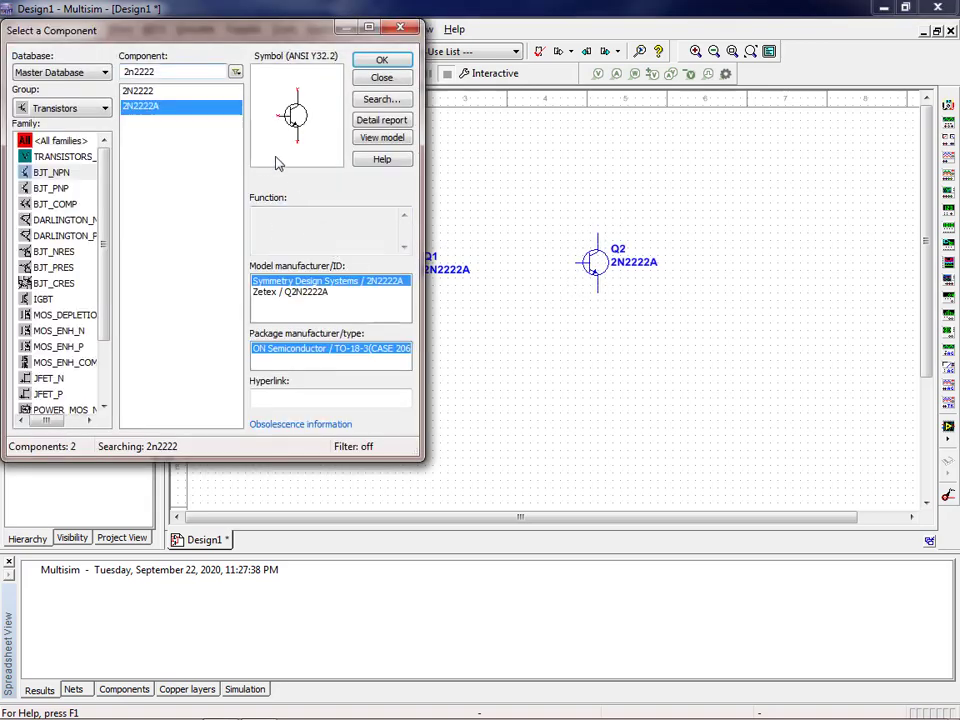
Place three 1 kΩ resistors, one above each transistor and one below, between the two transistors
drag(163, 71, 110, 73)
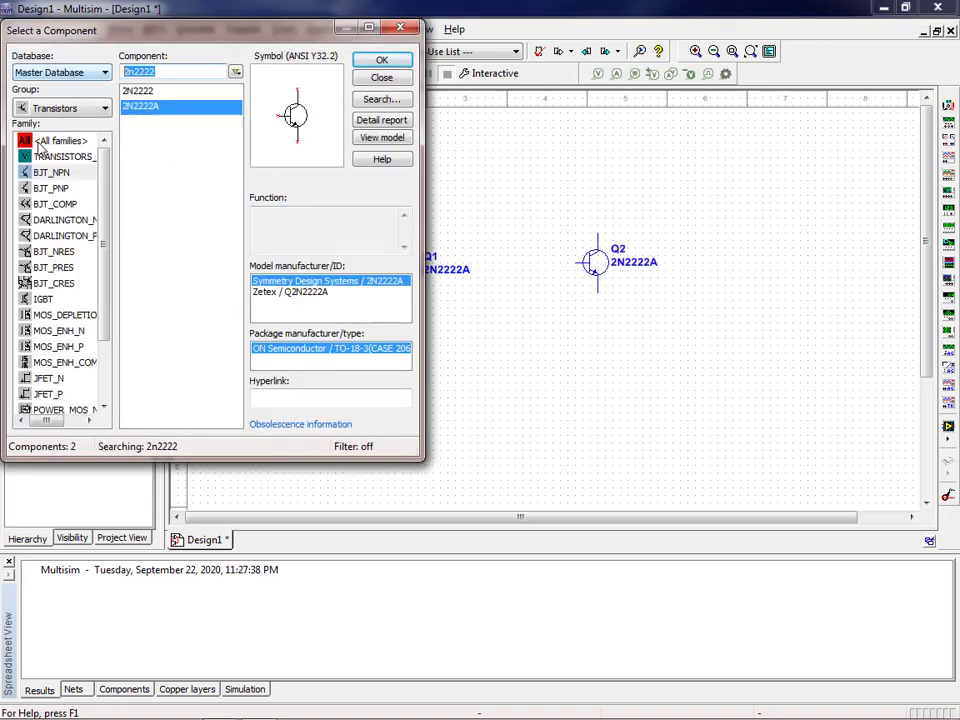
click(57, 108)
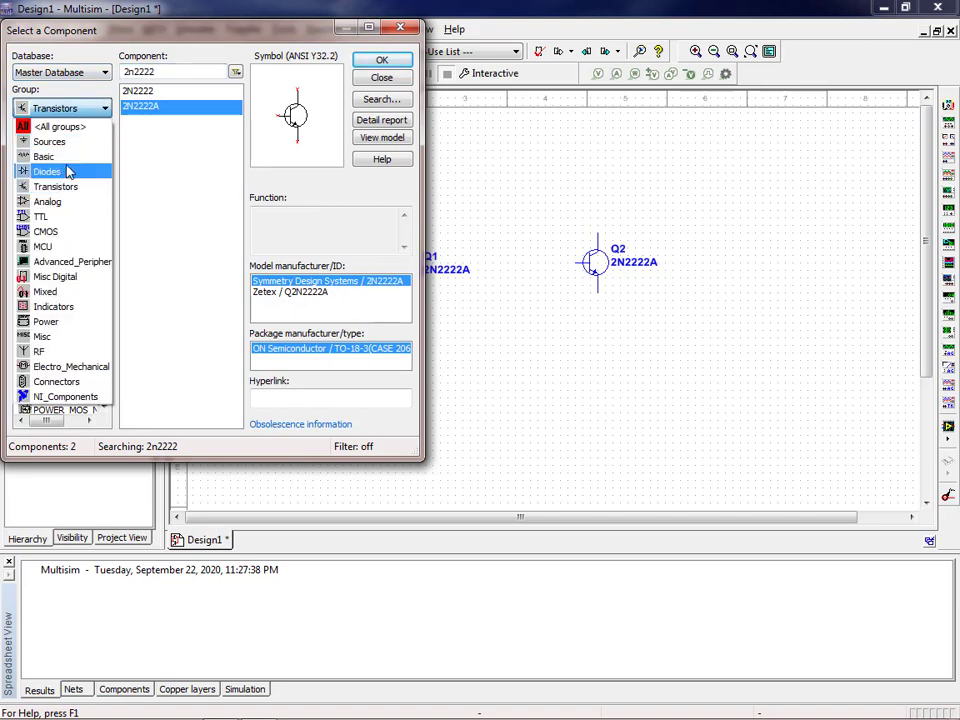
click(66, 160)
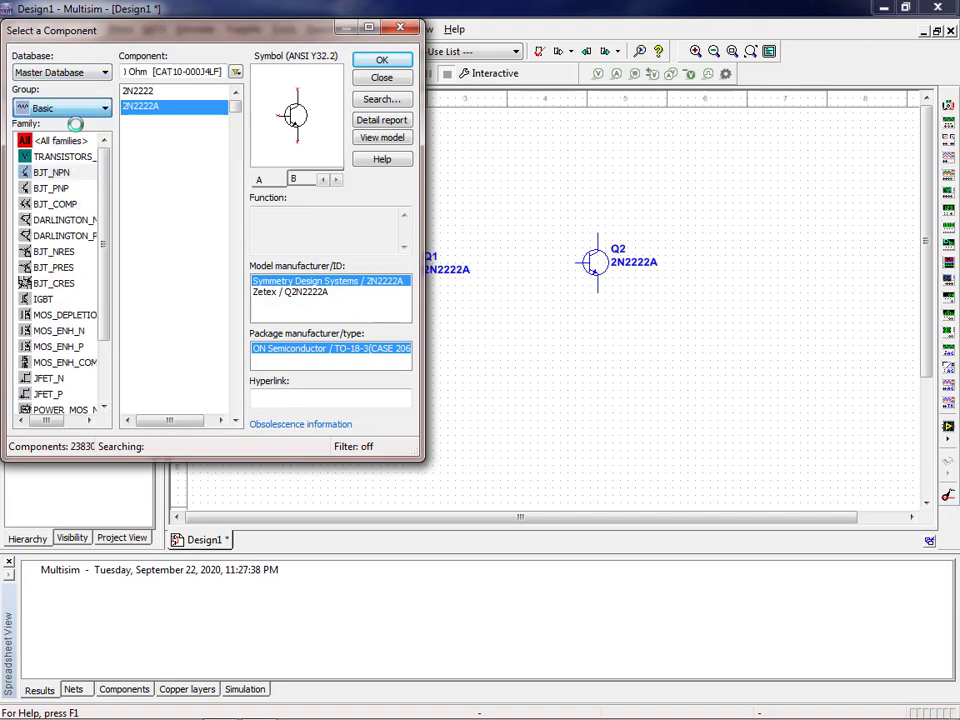
click(52, 299)
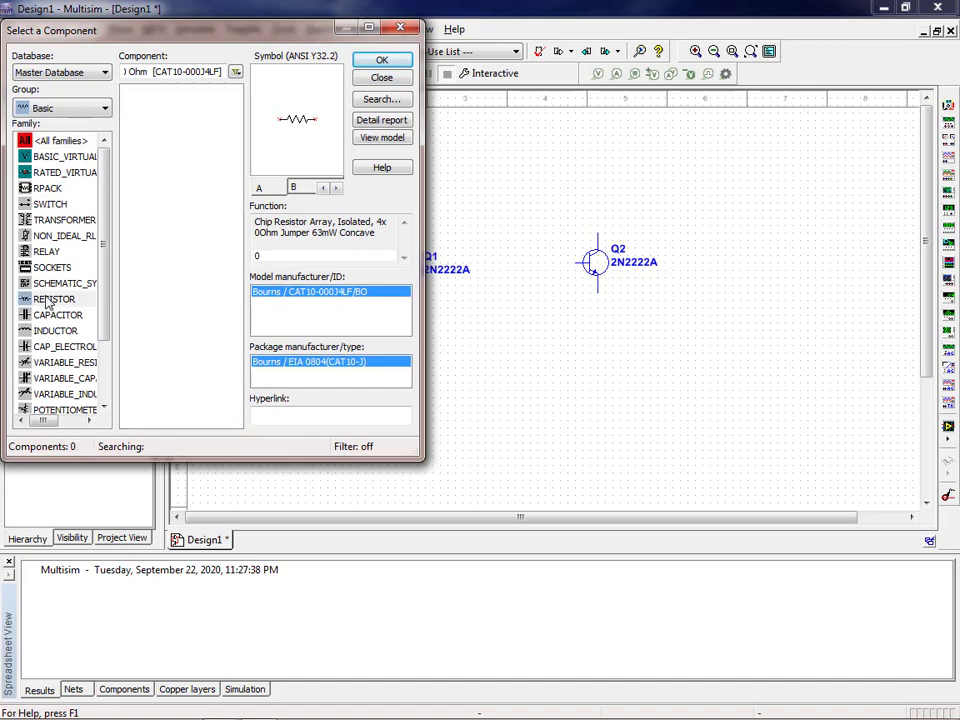
text(1k)
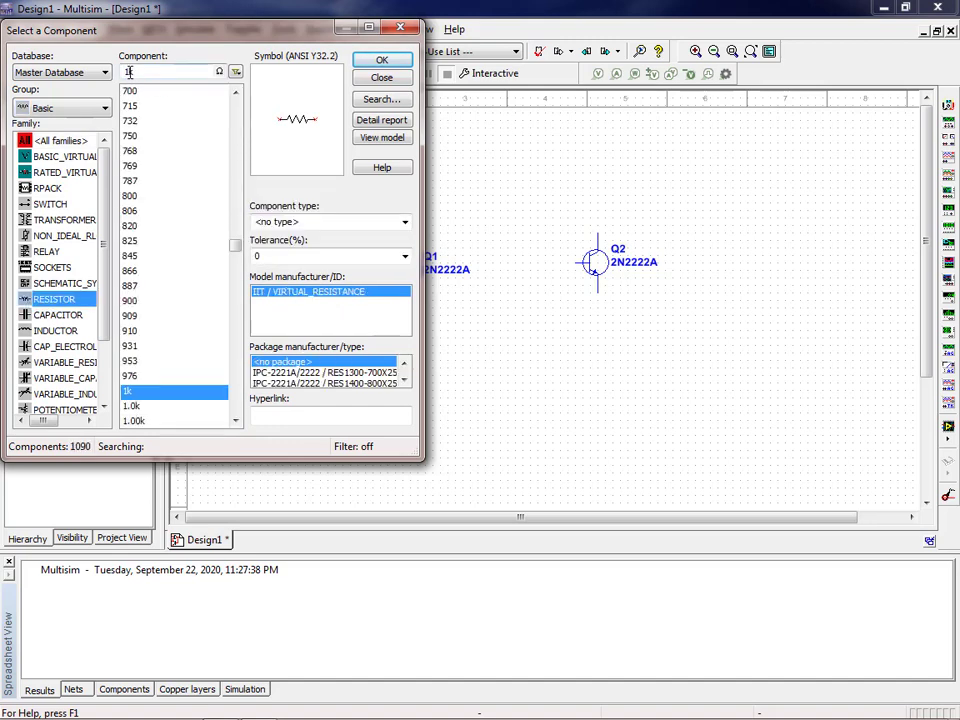
click(378, 60)
click(605, 172)
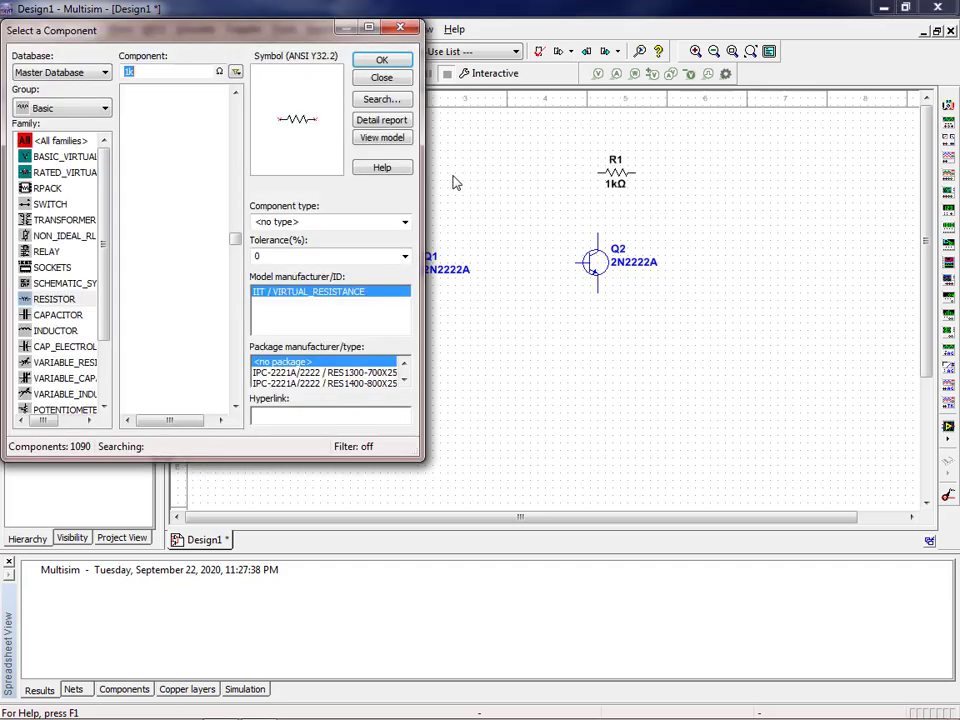
click(381, 62)
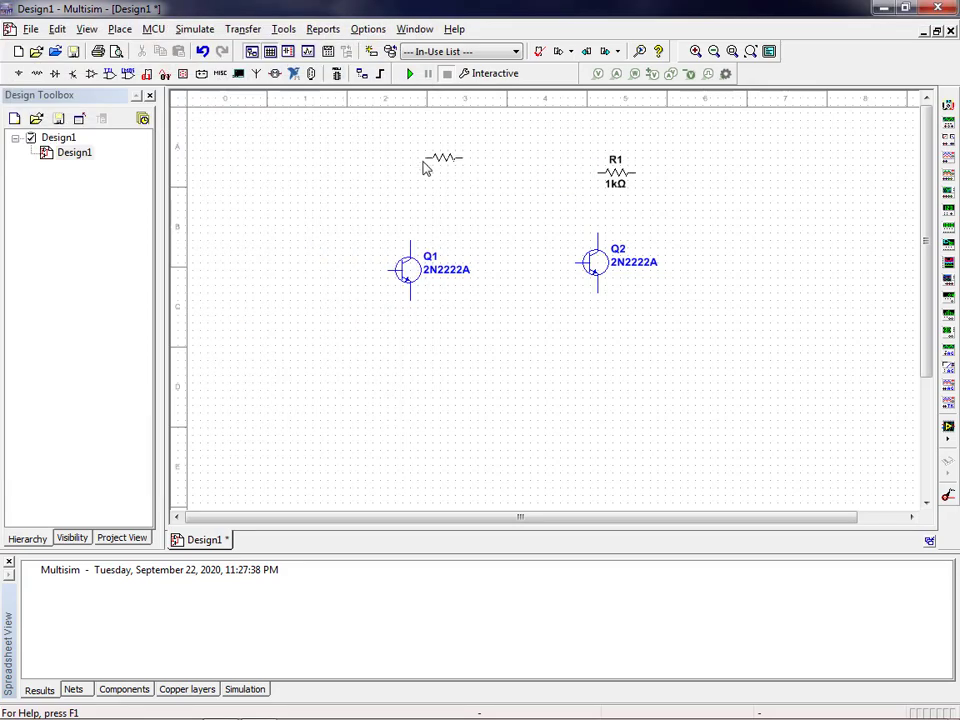
click(440, 158)
click(381, 62)
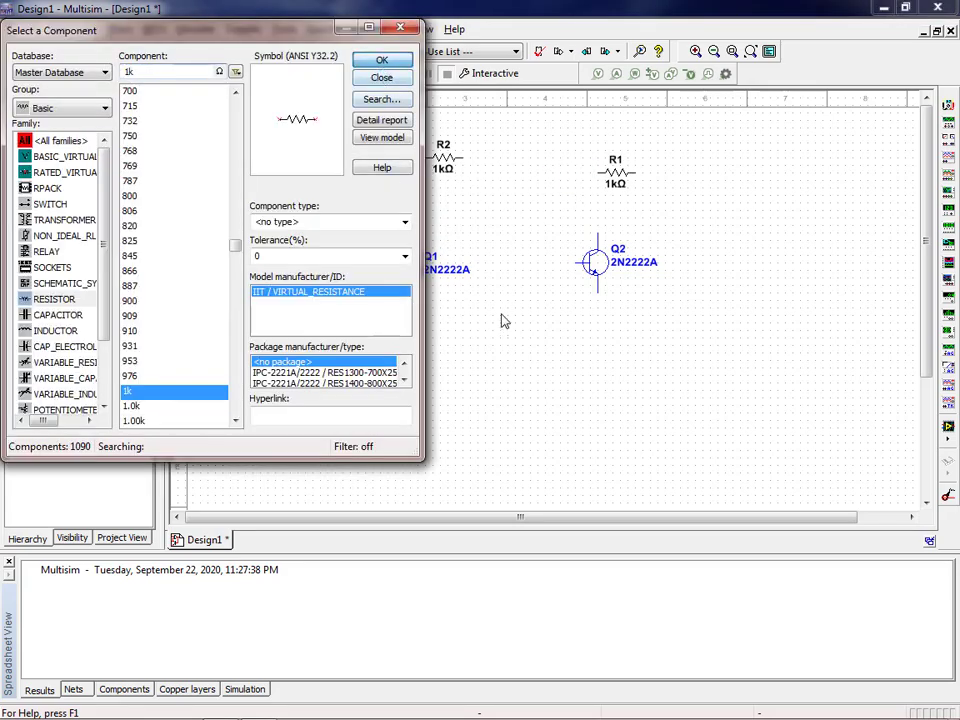
click(536, 377)
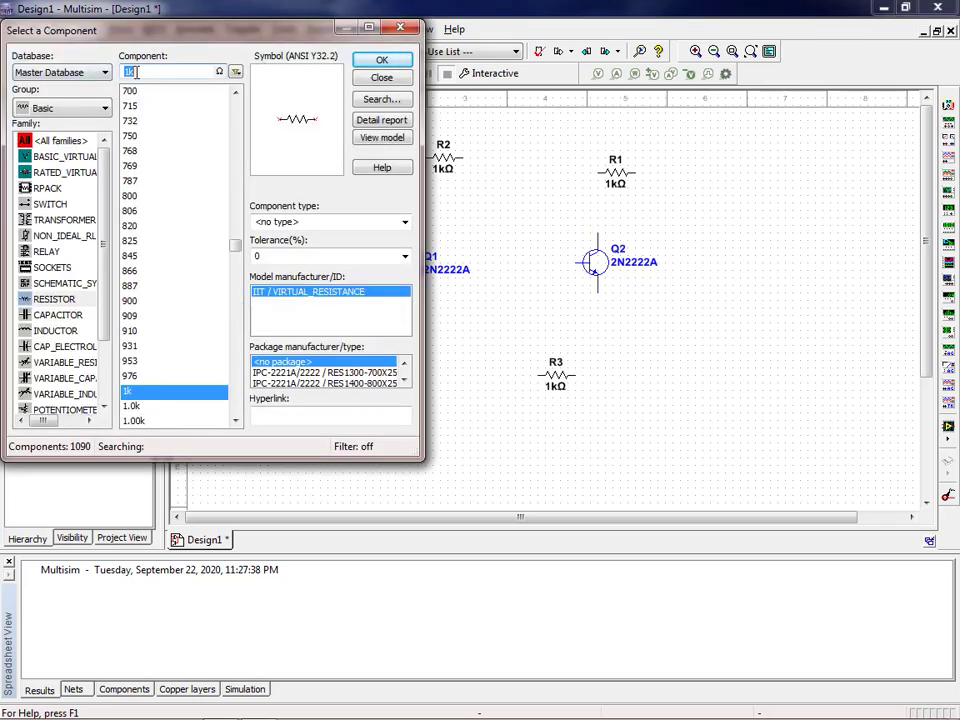
Place two analog grounds from the Sources group, one on each side of the lower resistor, and finish component selection
click(70, 110)
click(50, 134)
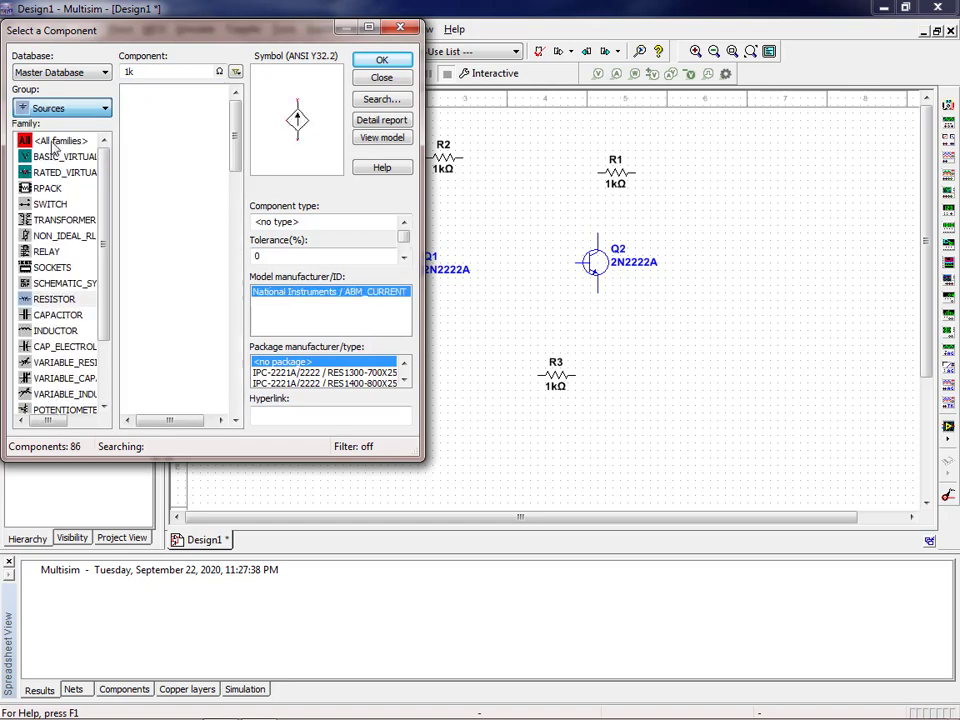
drag(194, 73, 96, 77)
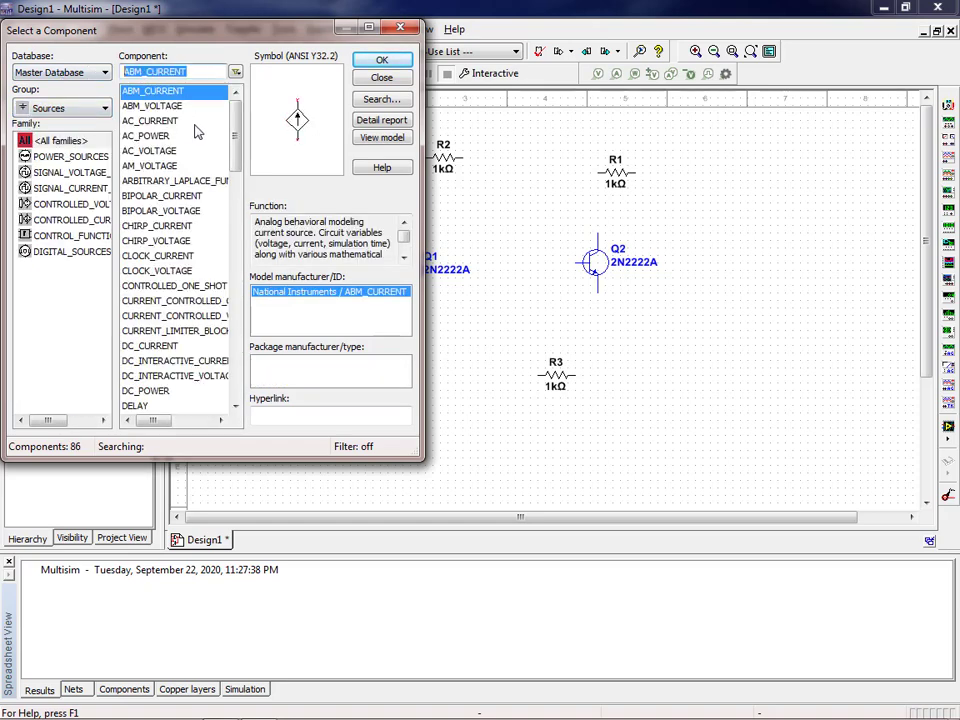
text(gr)
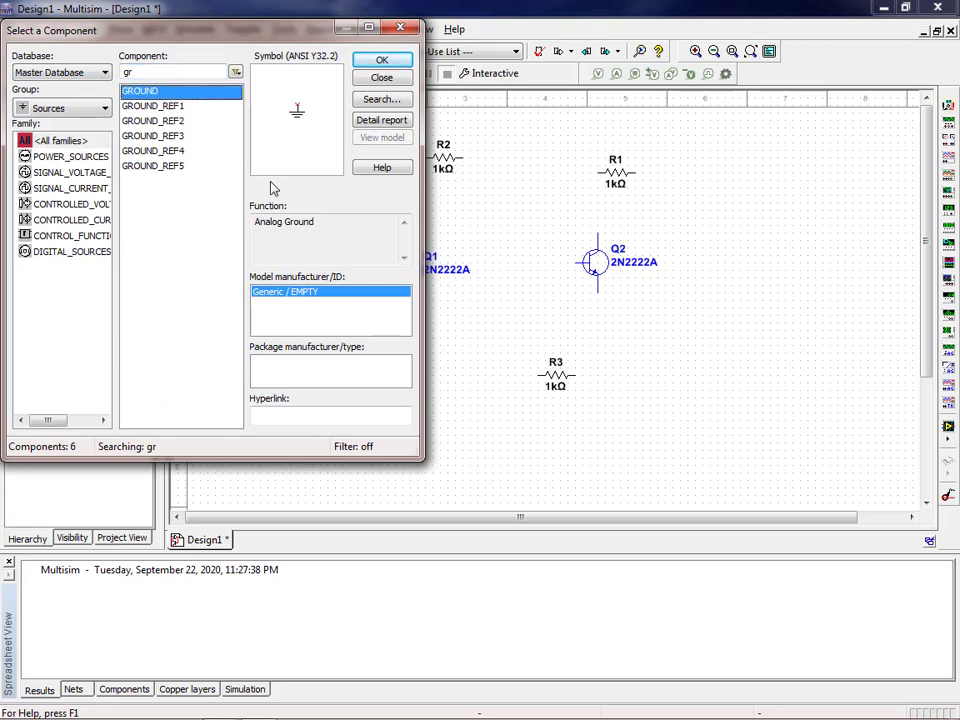
click(381, 59)
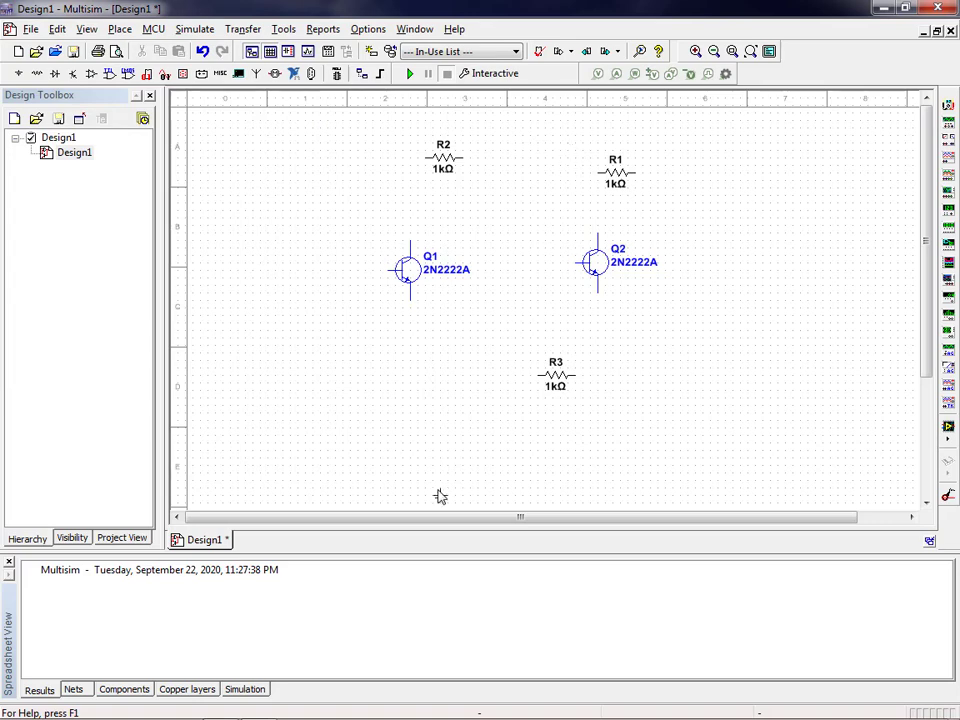
click(303, 377)
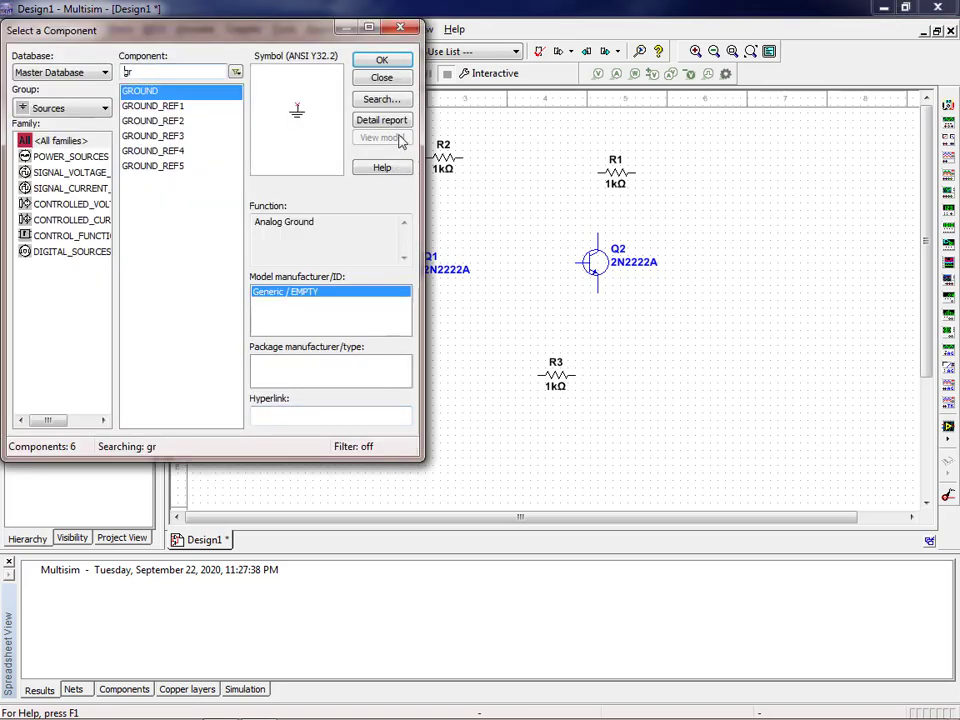
click(393, 64)
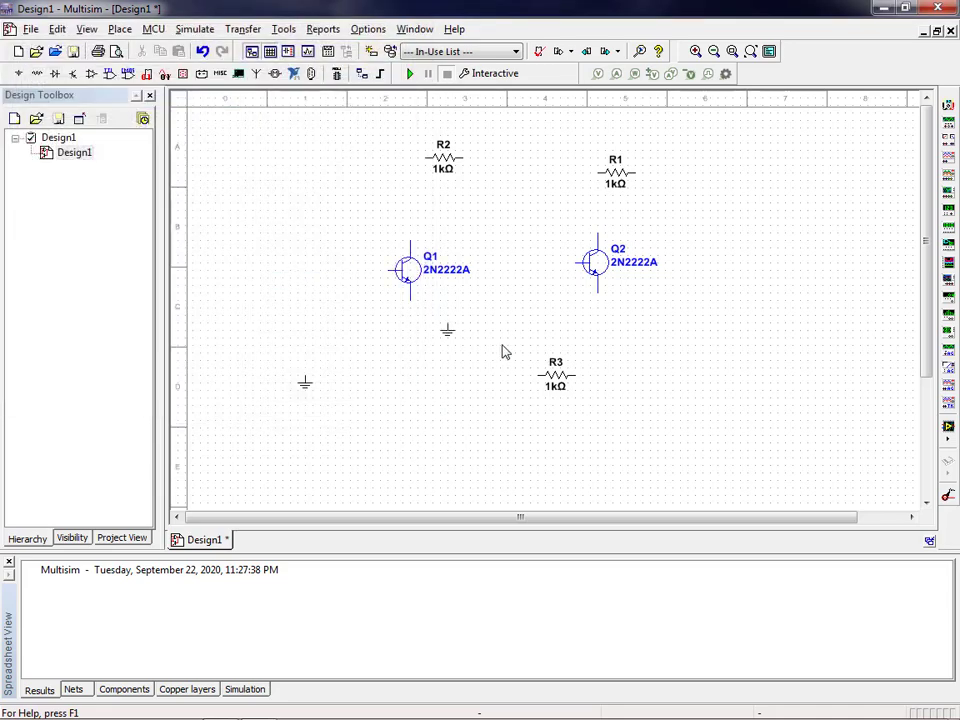
click(790, 380)
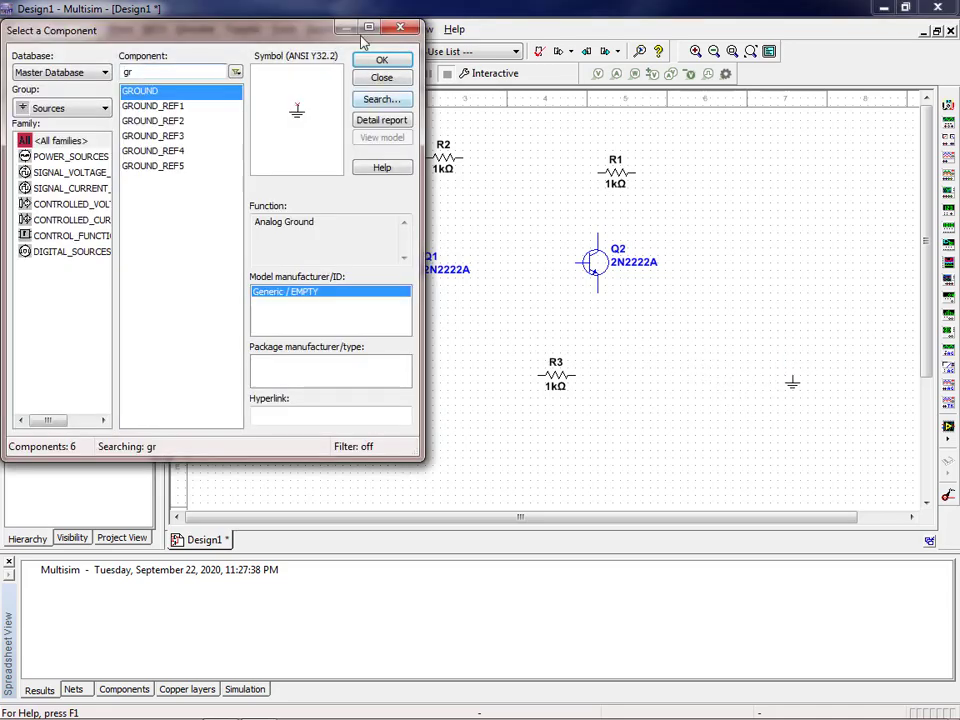
click(399, 27)
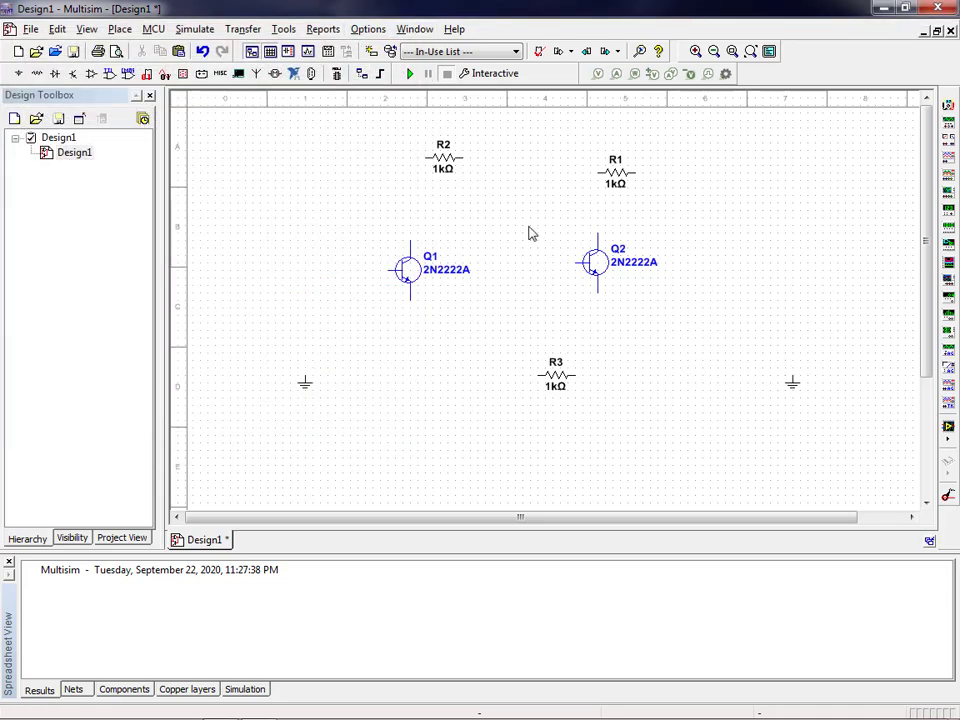
Rotate resistors R2 and R1 90° clockwise to stand vertically, and flip transistor Q2 horizontally
right_click(438, 165)
click(490, 281)
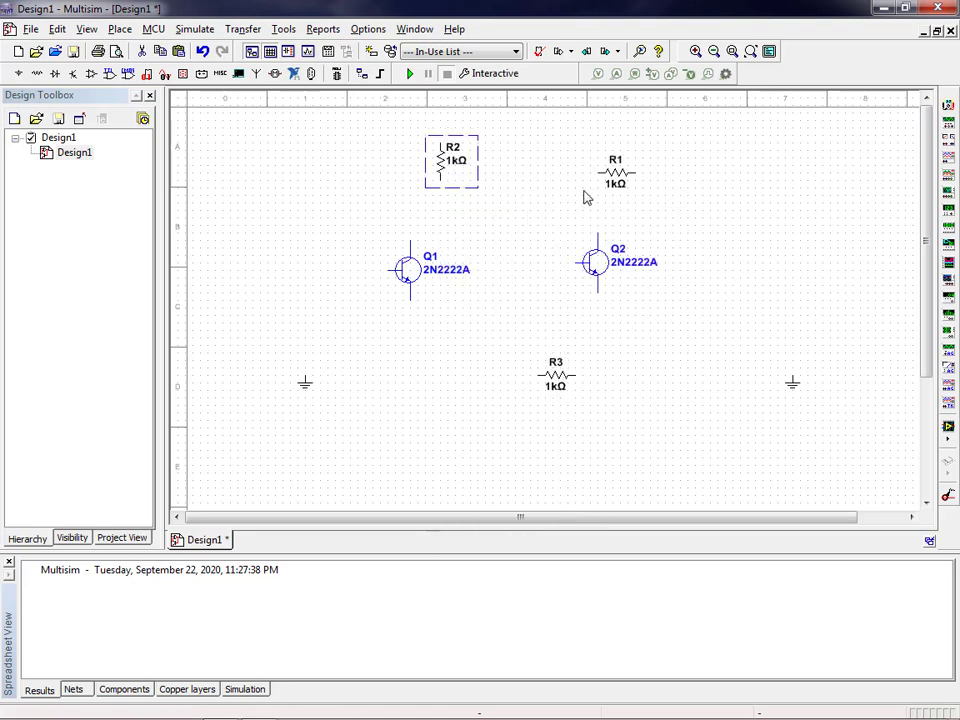
right_click(620, 180)
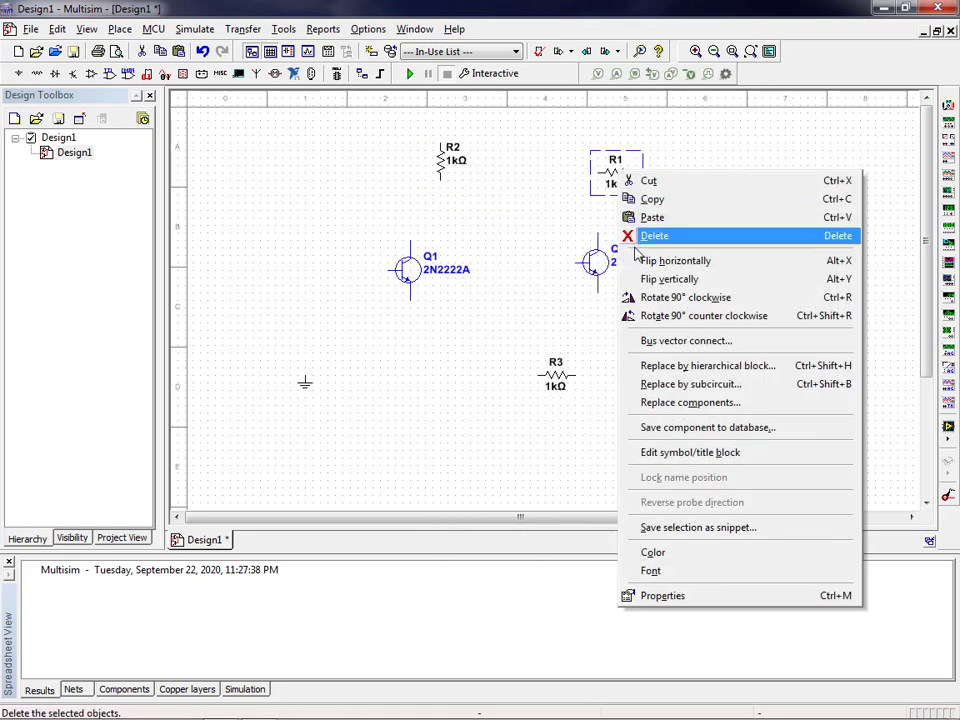
click(645, 262)
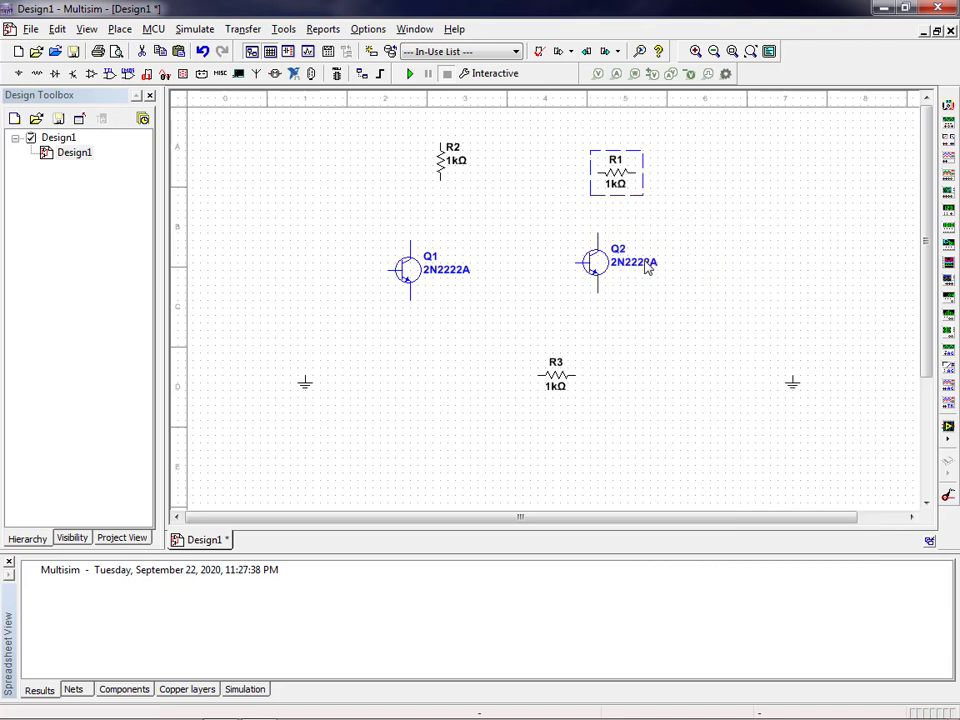
right_click(618, 182)
click(660, 299)
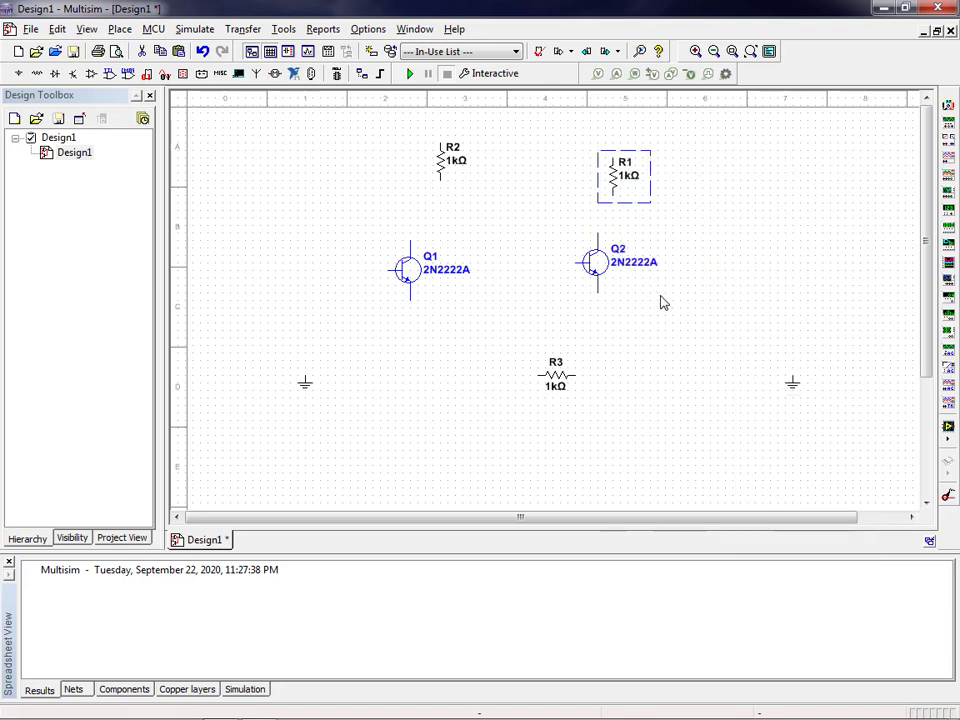
right_click(597, 264)
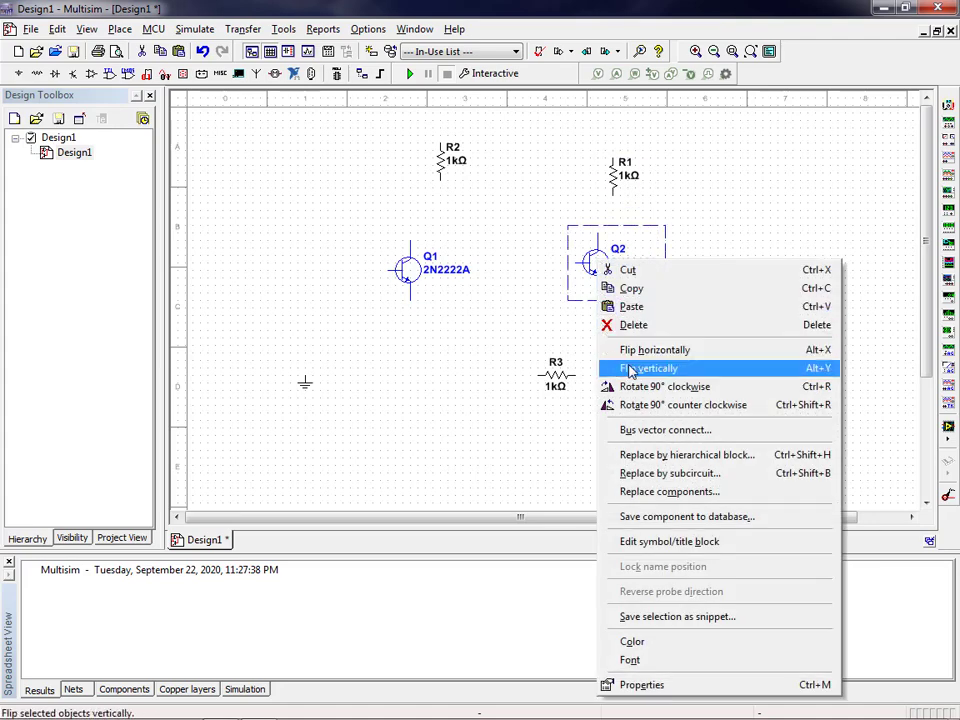
click(604, 347)
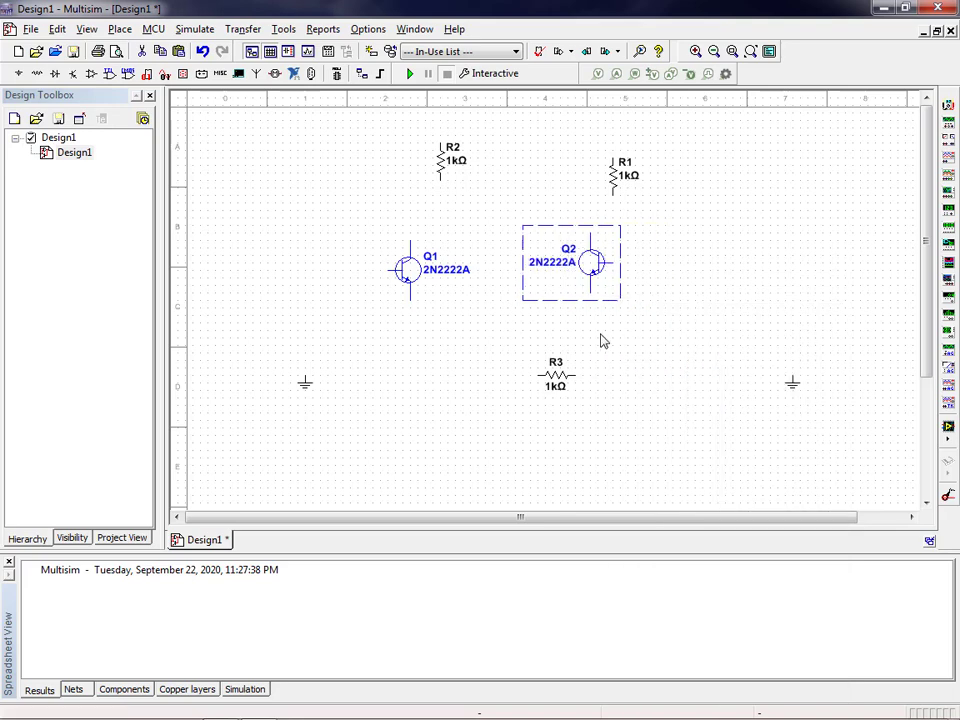
Rotate resistor R3 90° clockwise and move it left so it stands centrally below the two transistors
right_click(556, 371)
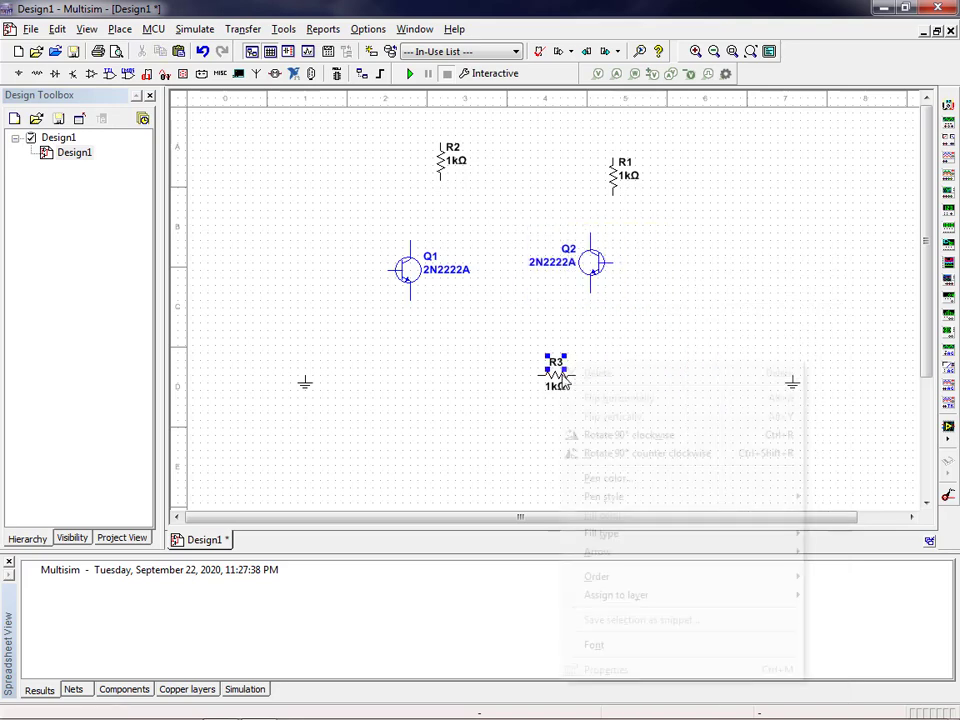
right_click(554, 373)
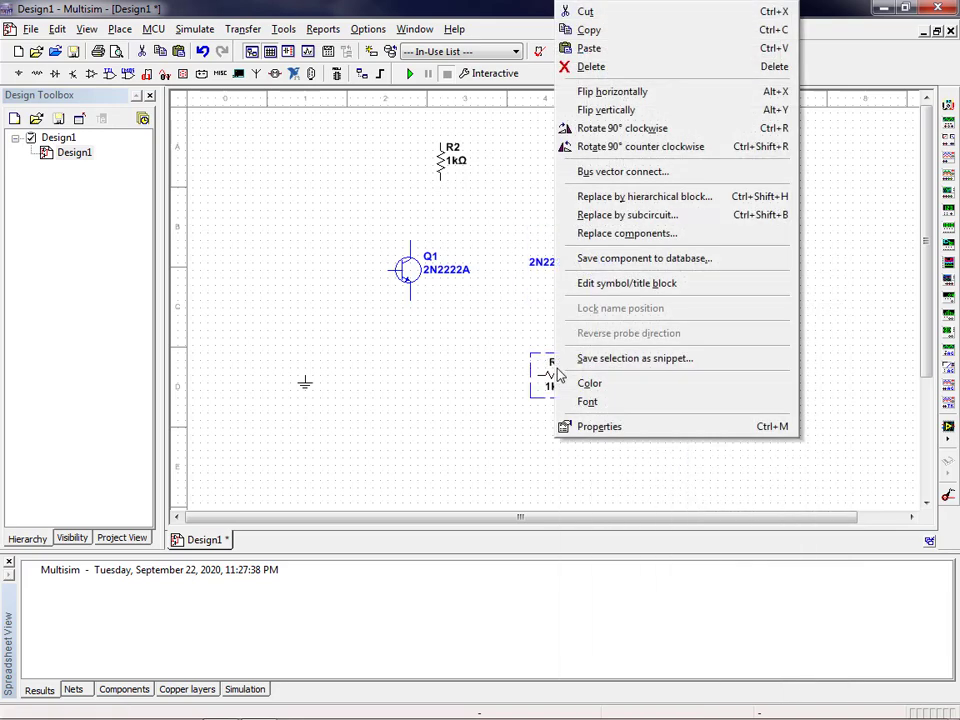
click(636, 130)
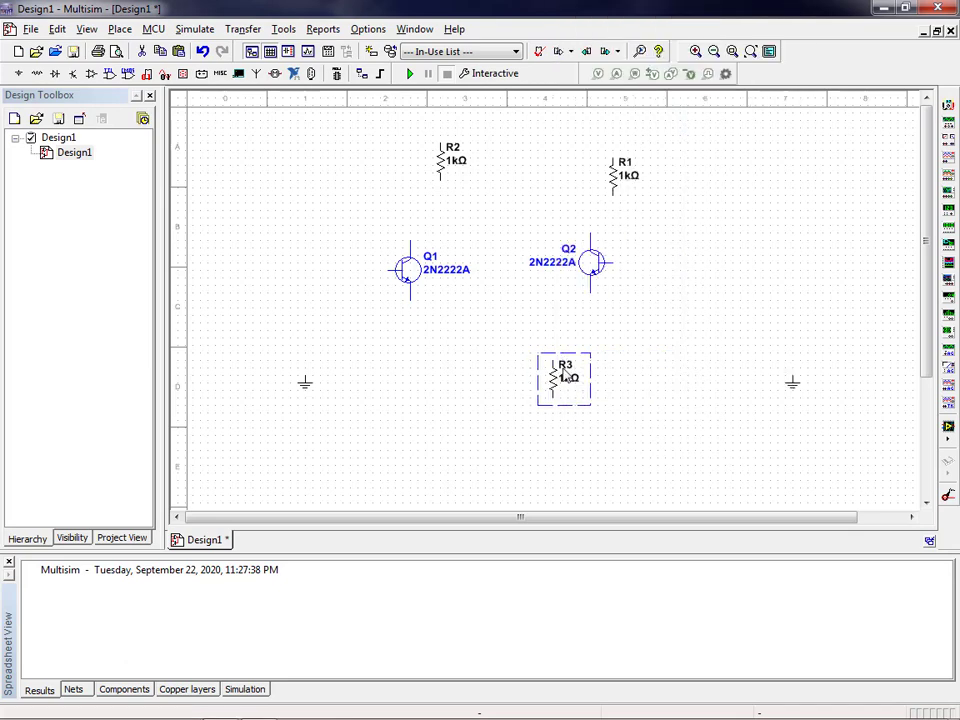
drag(556, 387, 519, 387)
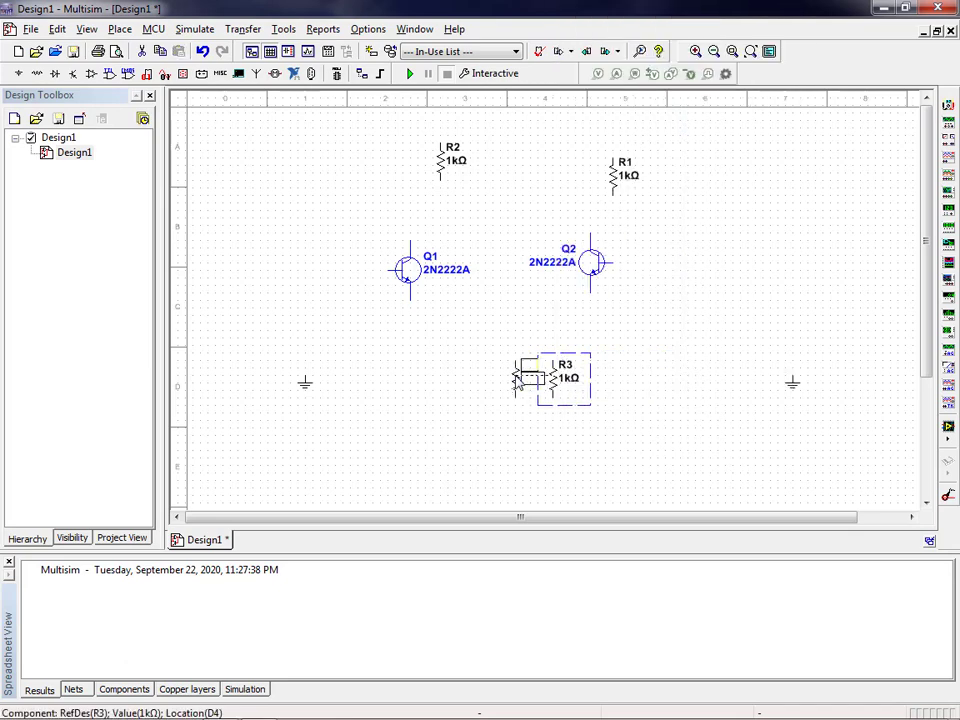
Shift transistors Q2 and Q1 slightly down the sheet, closer to R3, leaving their component properties unedited
click(590, 261)
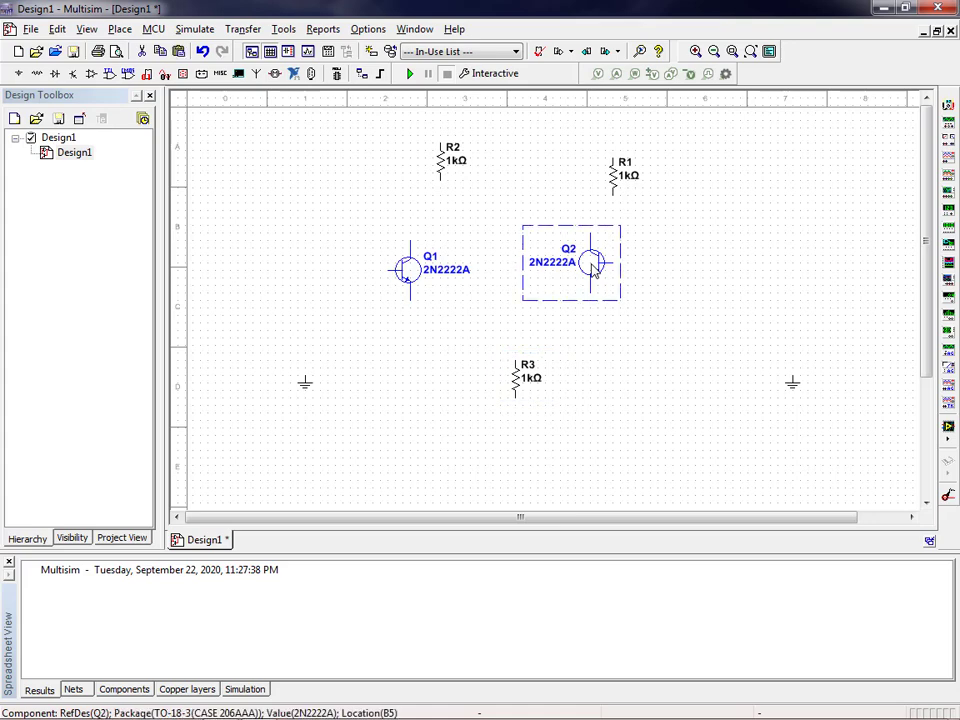
double_click(590, 261)
click(630, 166)
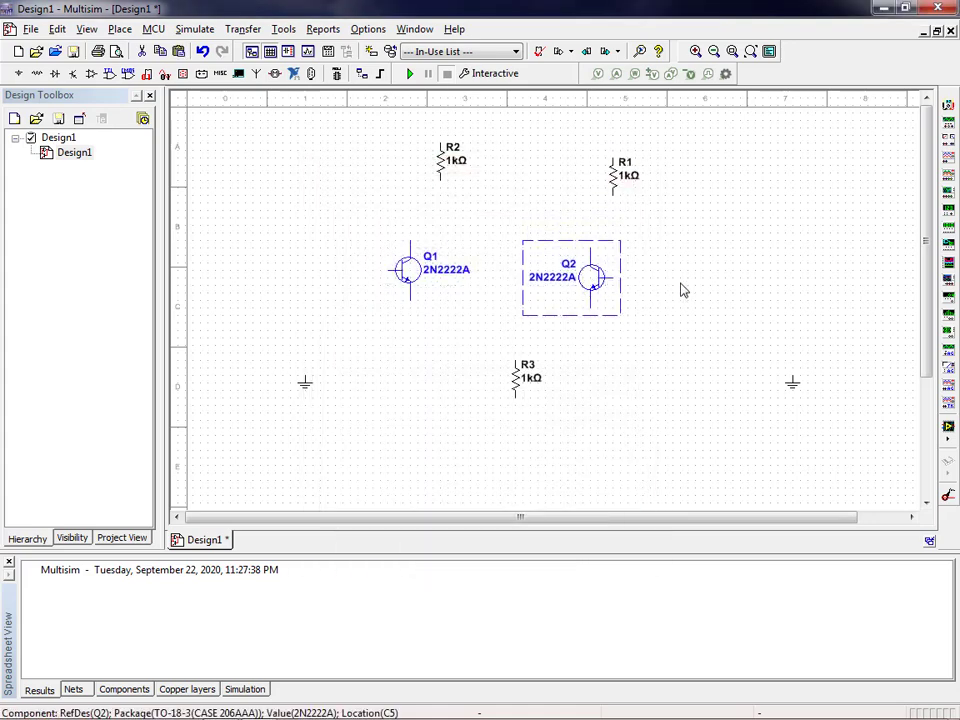
click(407, 270)
double_click(407, 270)
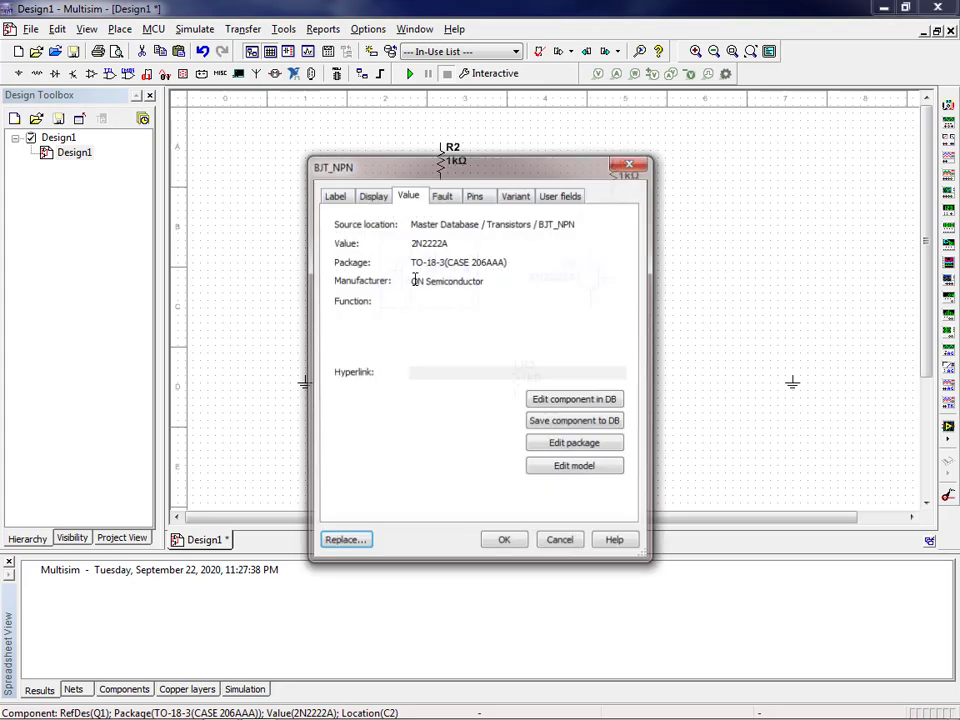
click(630, 166)
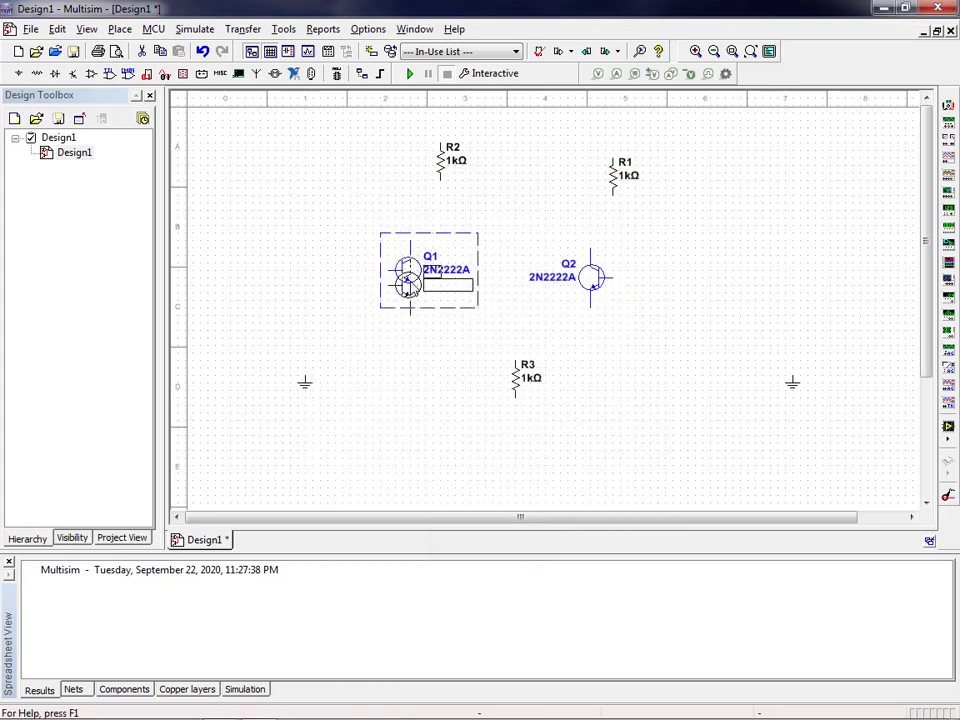
drag(408, 289, 414, 287)
click(639, 300)
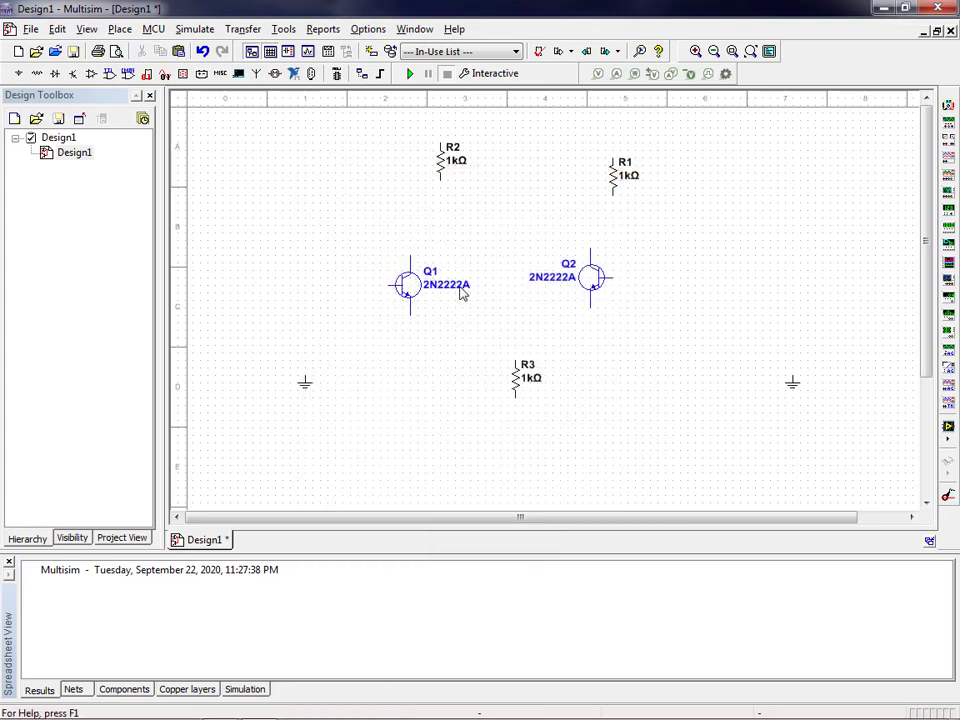
click(408, 298)
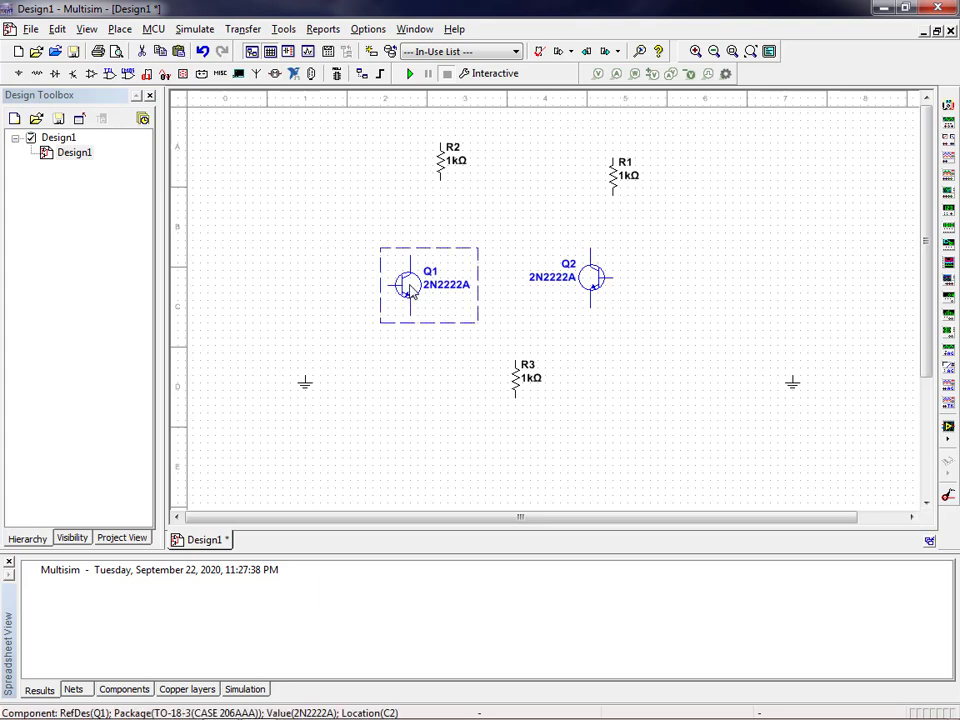
click(405, 326)
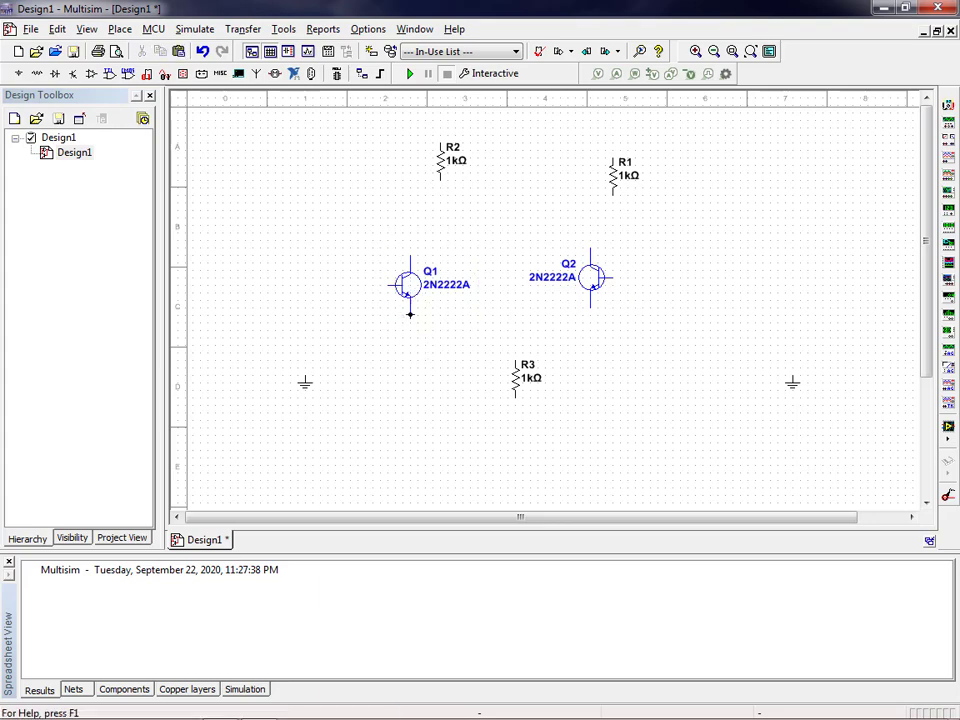
Wire the emitters of Q1 and Q2 together at the upper terminal of R3
click(411, 314)
click(515, 358)
click(590, 306)
click(515, 352)
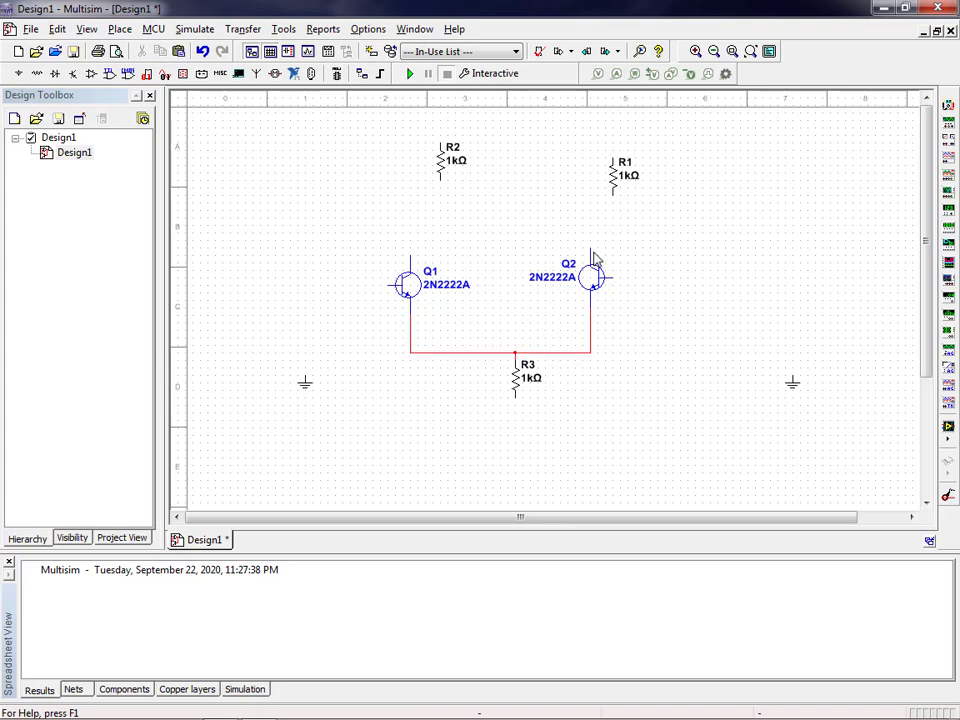
Move R1 directly above Q2 and wire its lower terminal to Q2's collector
double_click(613, 180)
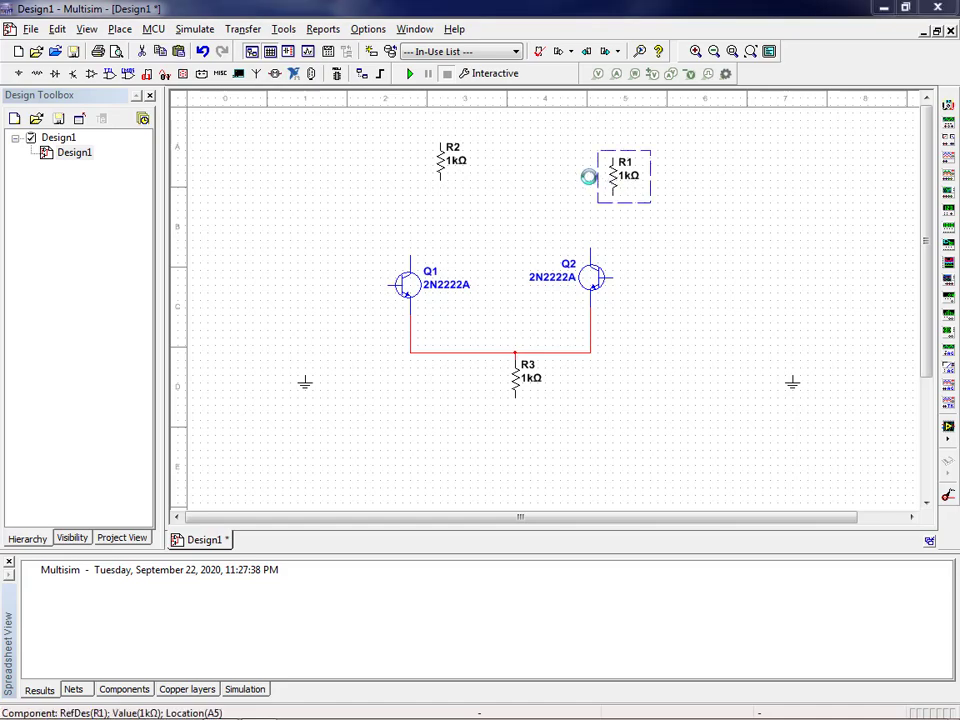
click(664, 163)
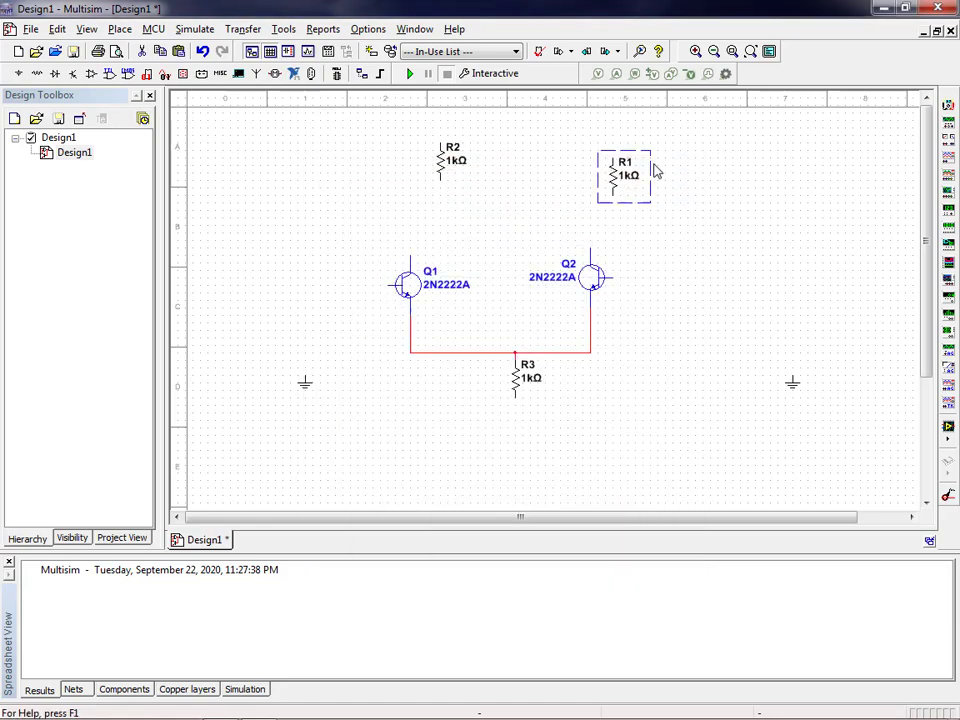
mouse_move(600, 192)
mouse_down()
mouse_move(606, 180)
mouse_move(591, 190)
mouse_up()
click(634, 216)
click(590, 197)
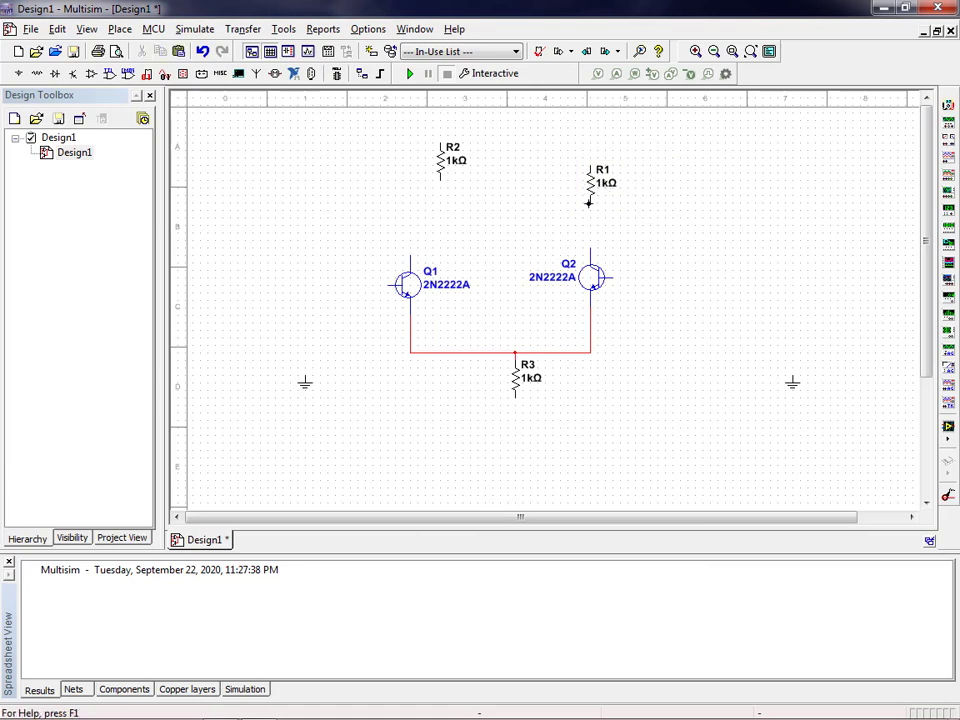
click(592, 245)
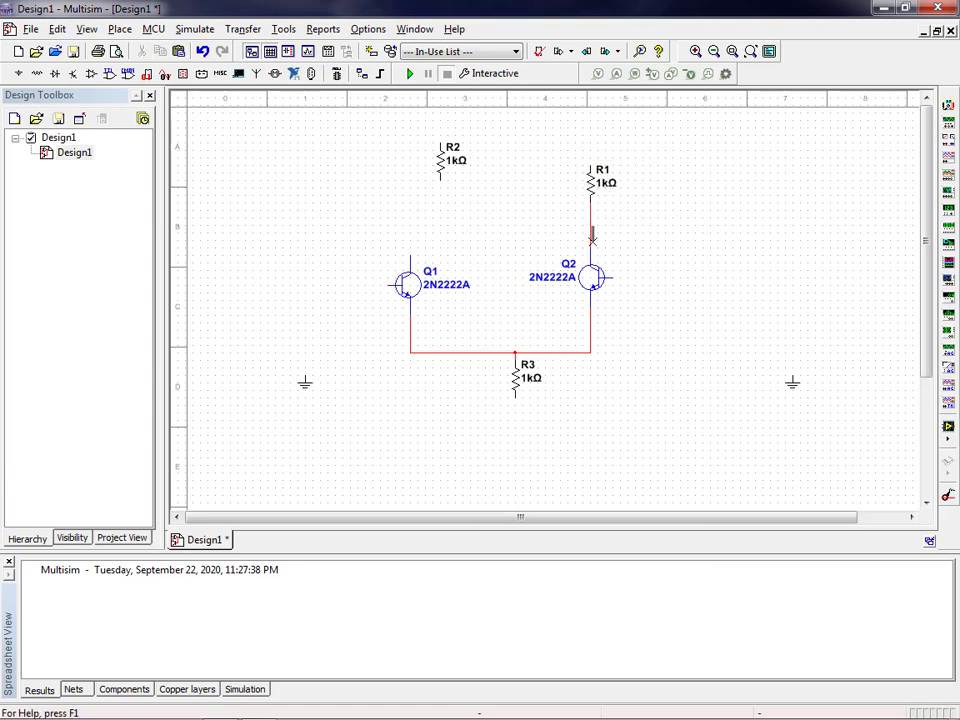
Move R2 directly above Q1, level with R1
double_click(445, 170)
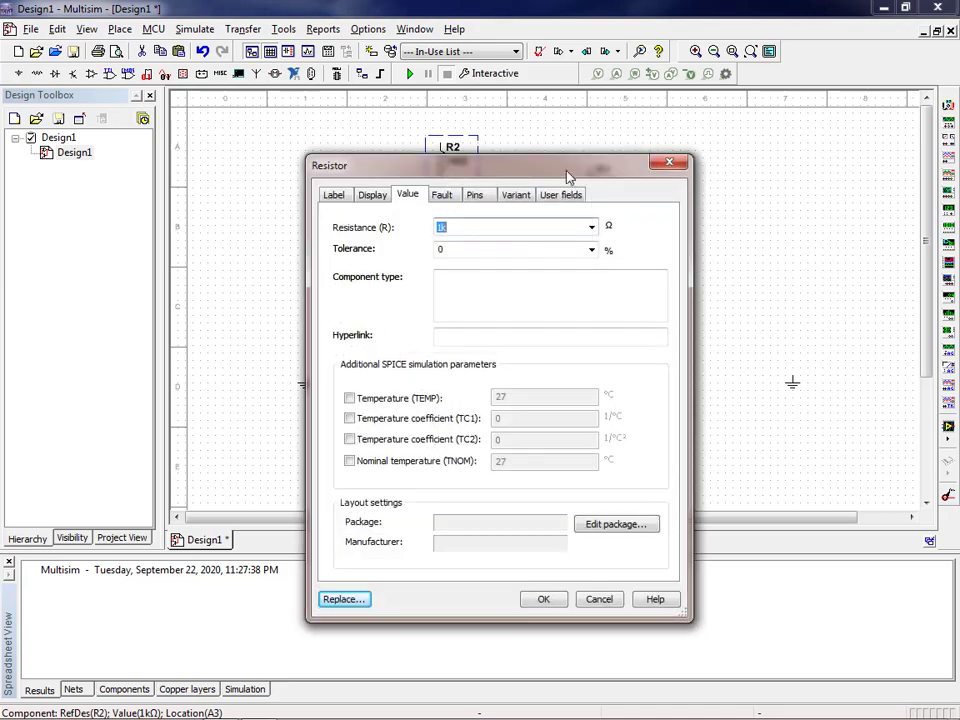
click(669, 162)
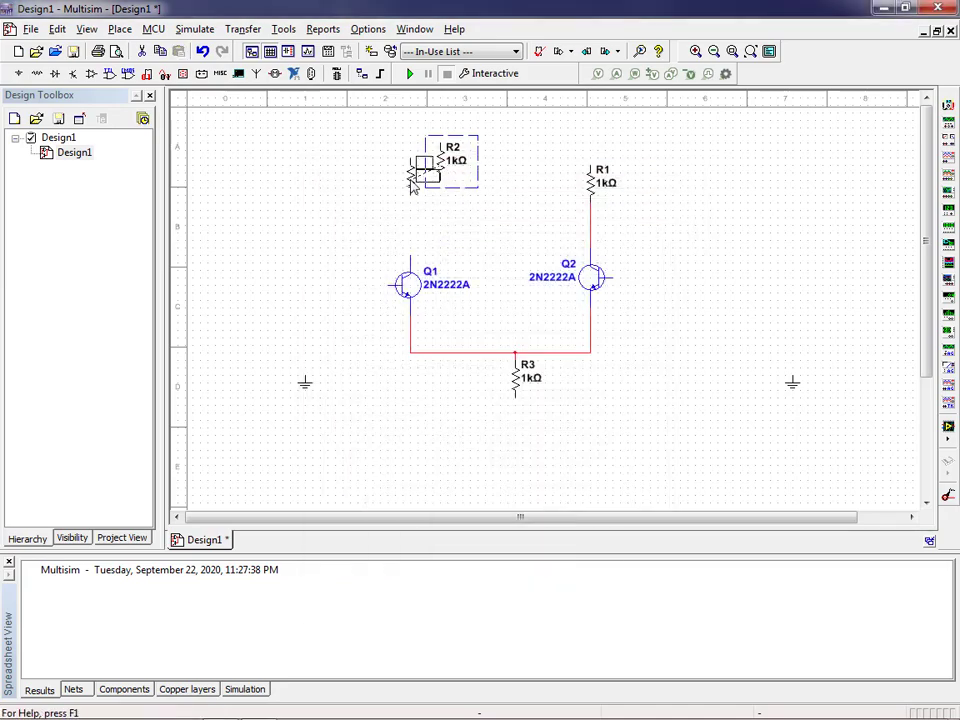
drag(410, 186, 409, 200)
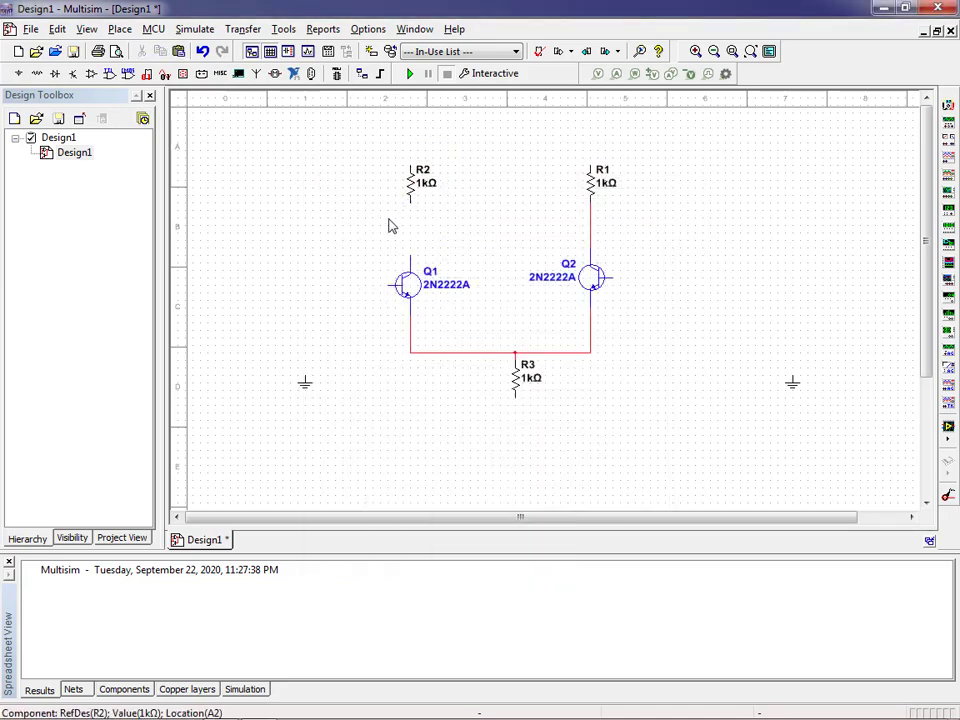
Wire R2's lower terminal to Q1's collector and its upper terminal to the upper terminal of R1
click(410, 212)
click(410, 258)
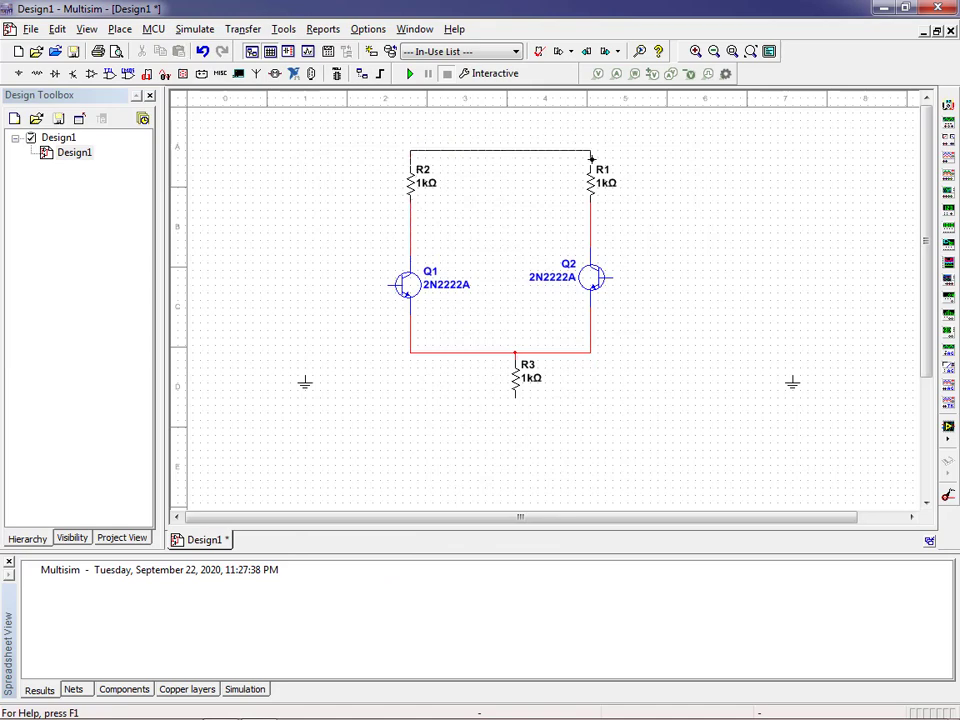
click(590, 153)
Move the ground on Q1's side slightly up and outward, and place a function generator just above it
drag(307, 395, 292, 365)
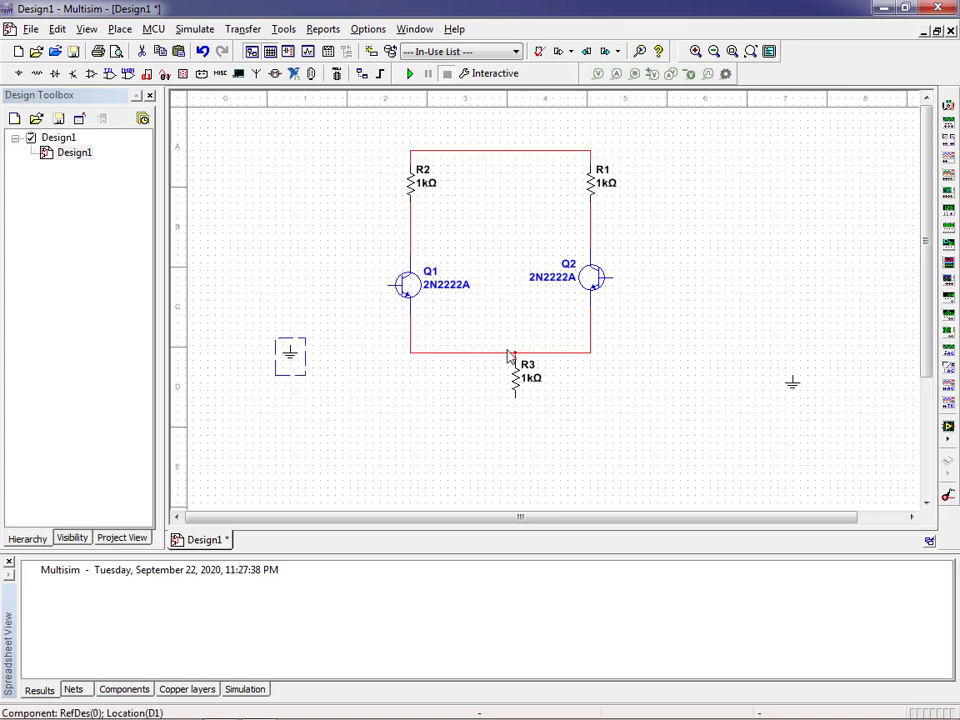
click(815, 257)
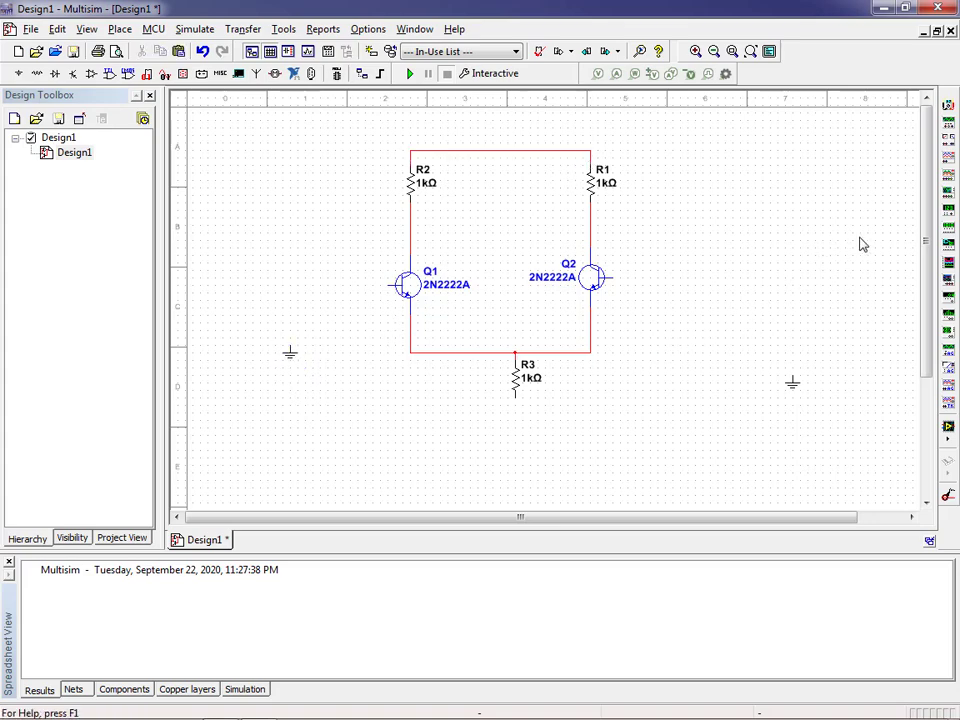
click(950, 122)
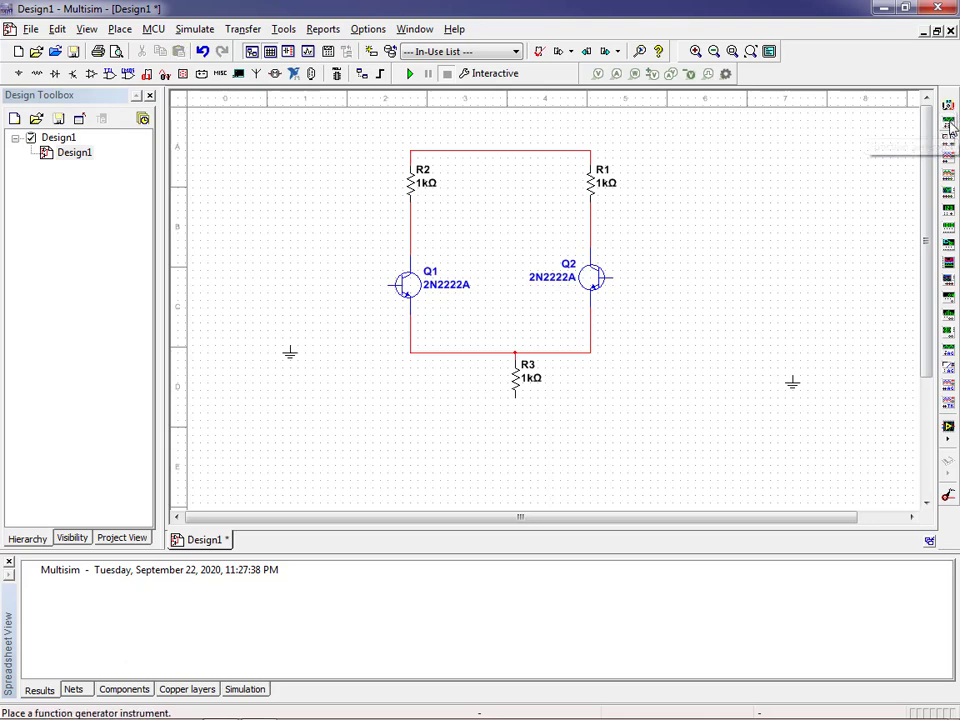
click(257, 318)
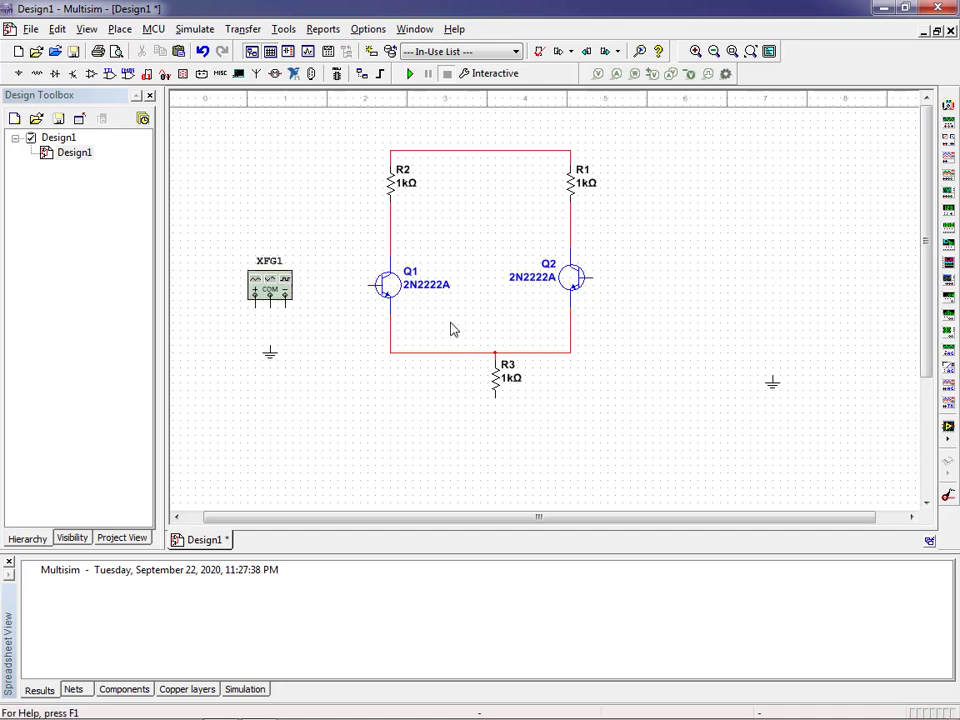
Place a second function generator on Q2's outer side and move the remaining ground directly beneath it
click(950, 155)
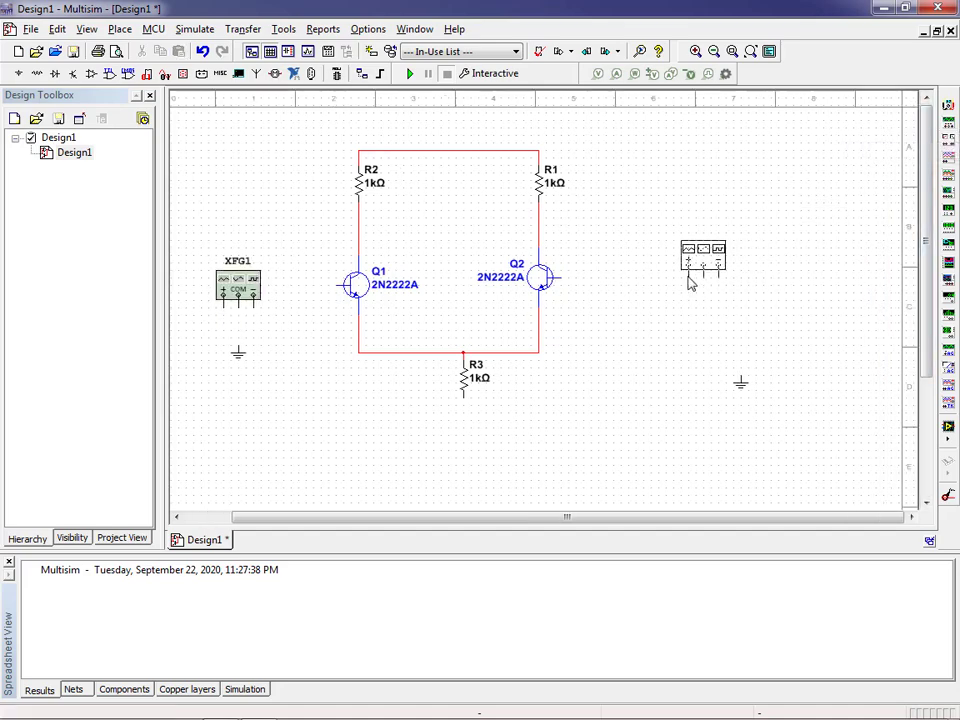
click(684, 295)
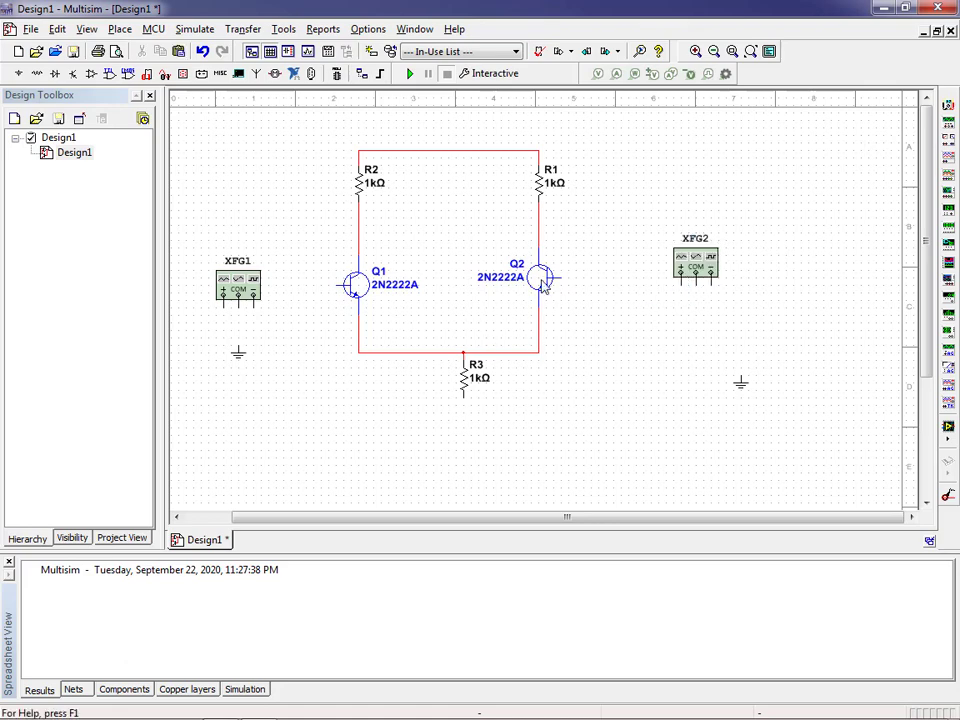
drag(742, 382, 695, 331)
click(620, 340)
Wire XFG2's positive terminal to Q2's base, and route XFG1's positive terminal around the instrument to Q1's base
click(682, 284)
click(560, 280)
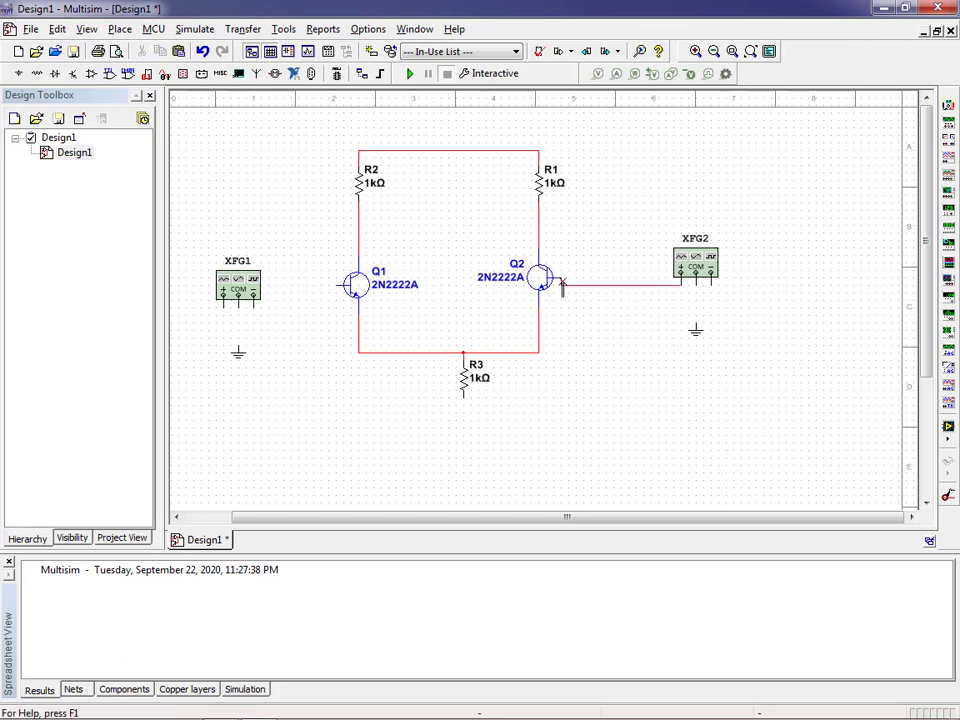
click(223, 304)
click(210, 249)
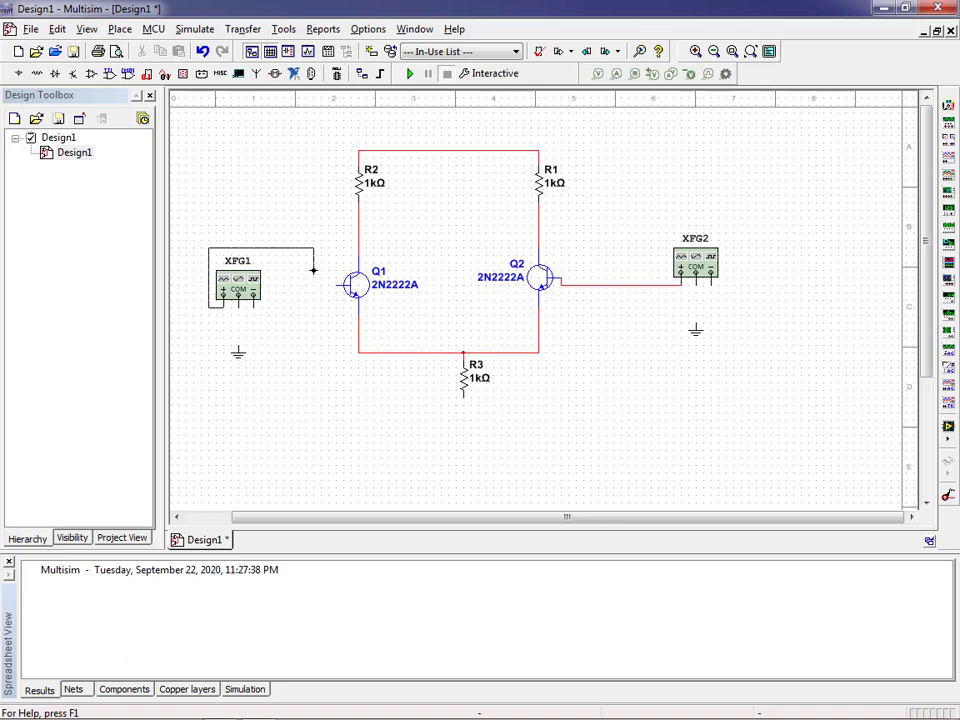
click(340, 285)
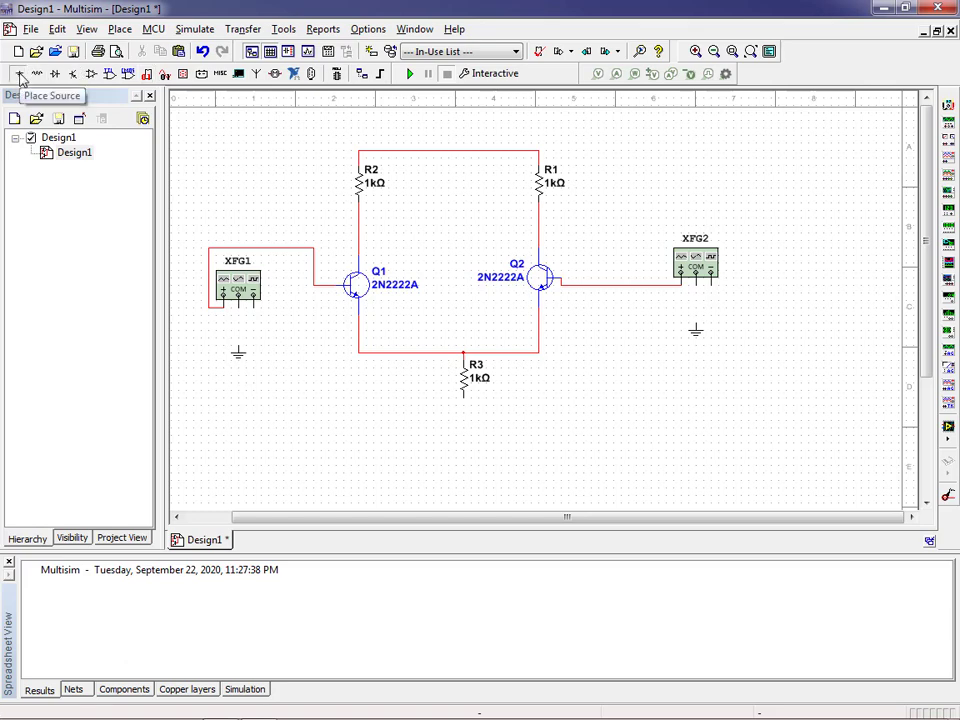
Place a VCC supply from the POWER_SOURCES family above the wire joining R2 and R1
text(gr)
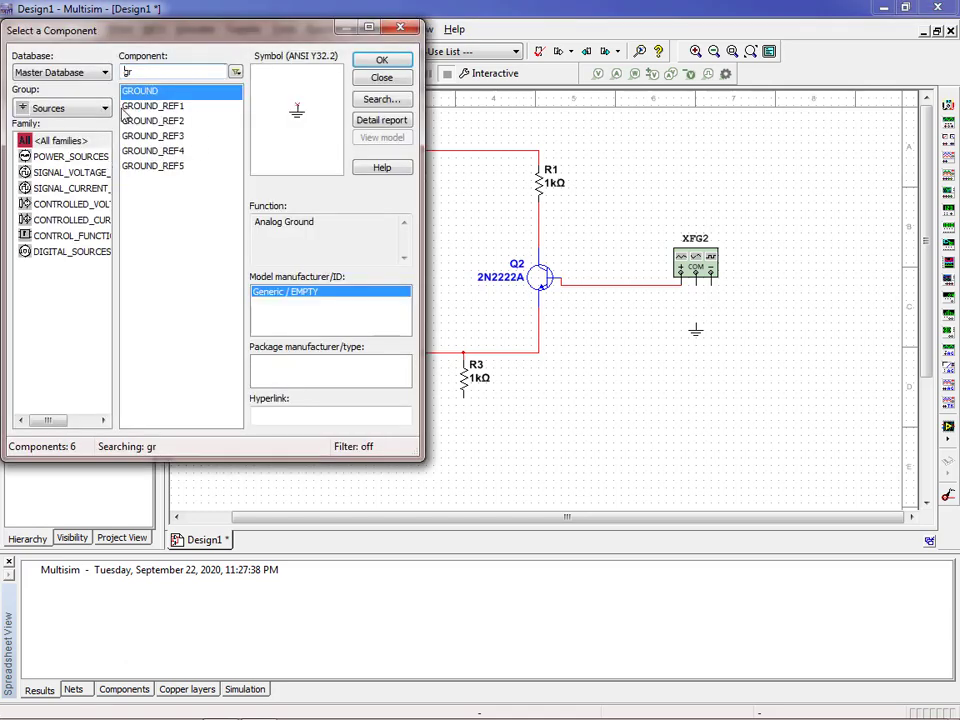
click(61, 160)
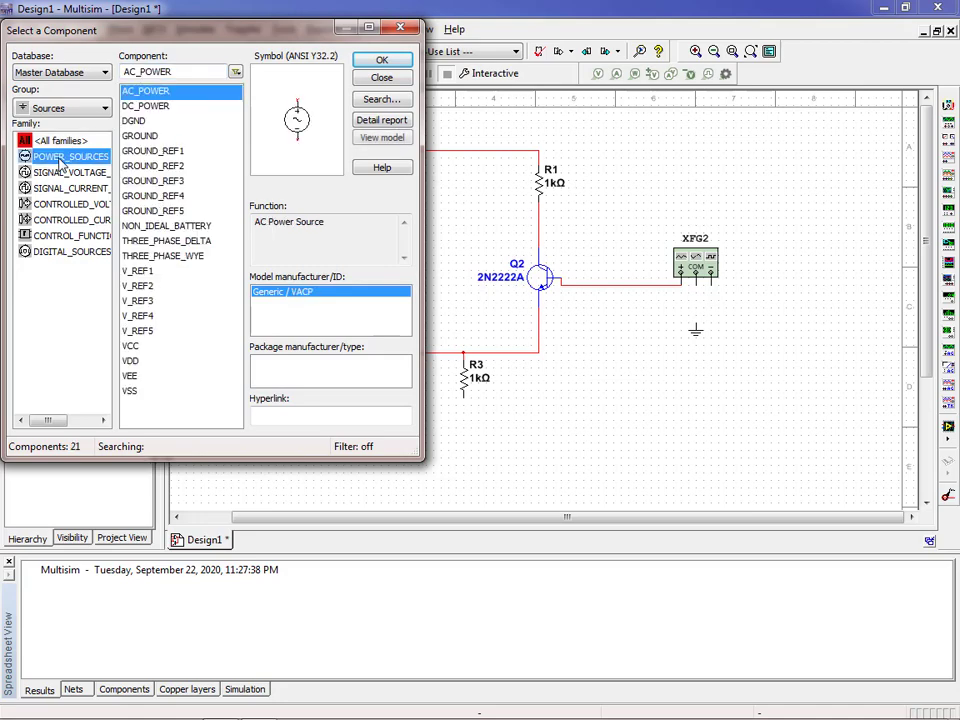
click(135, 346)
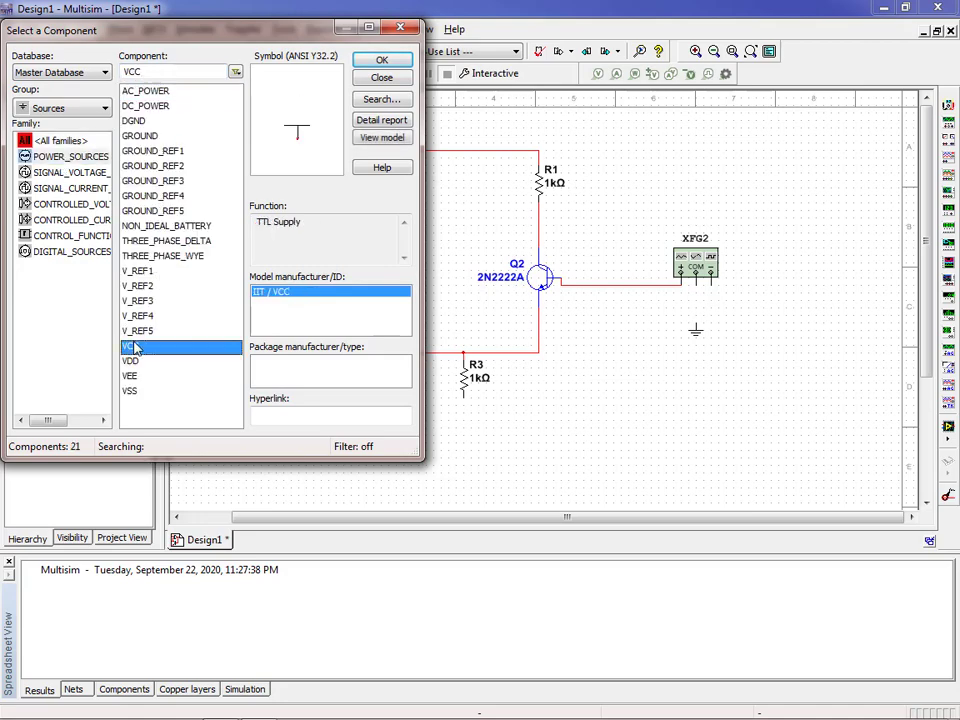
click(382, 61)
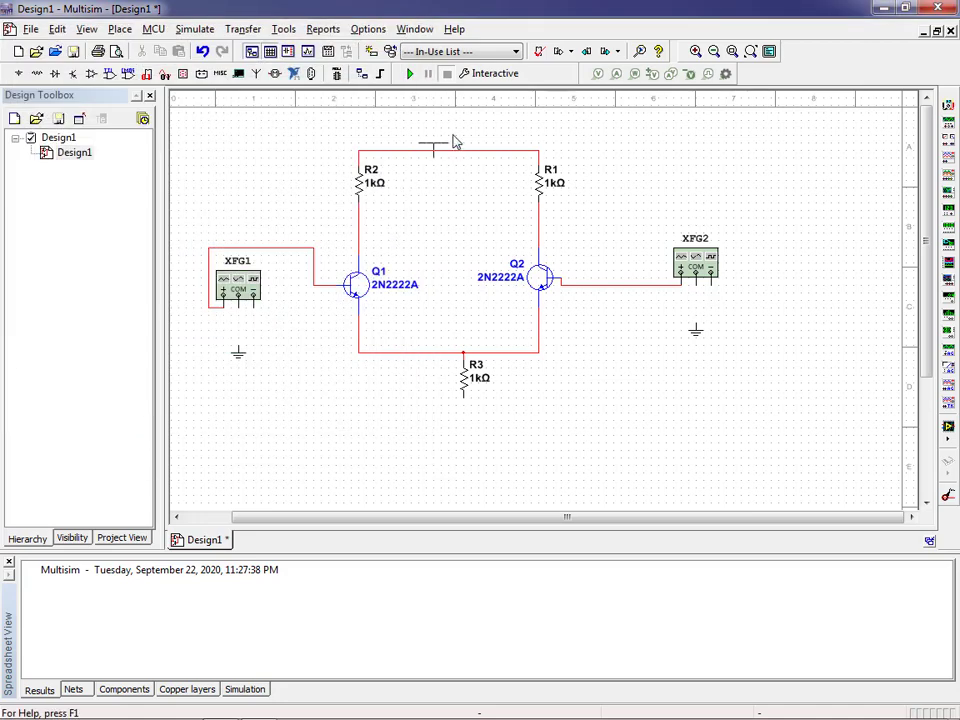
click(450, 136)
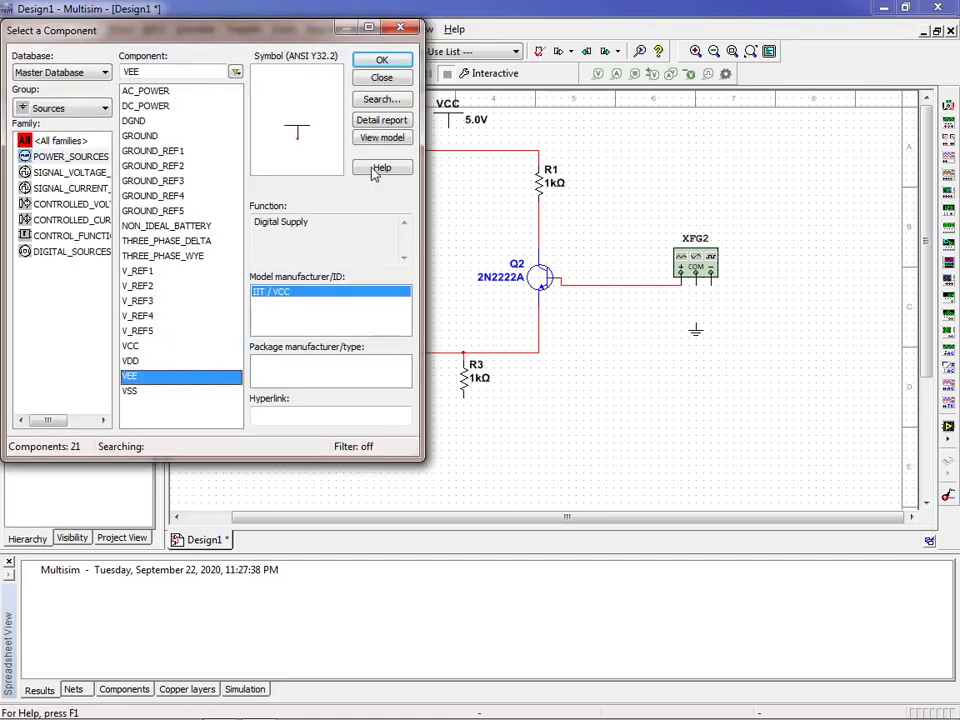
Place a VEE supply directly beneath R3, flip it vertically, and close the component selection
click(381, 59)
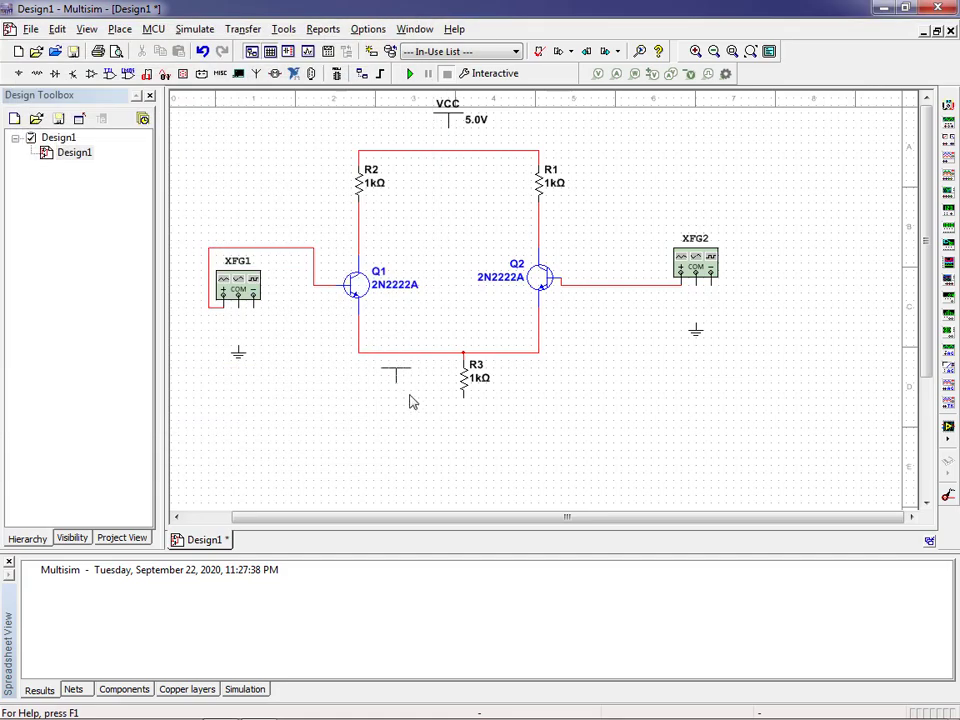
click(462, 437)
click(463, 425)
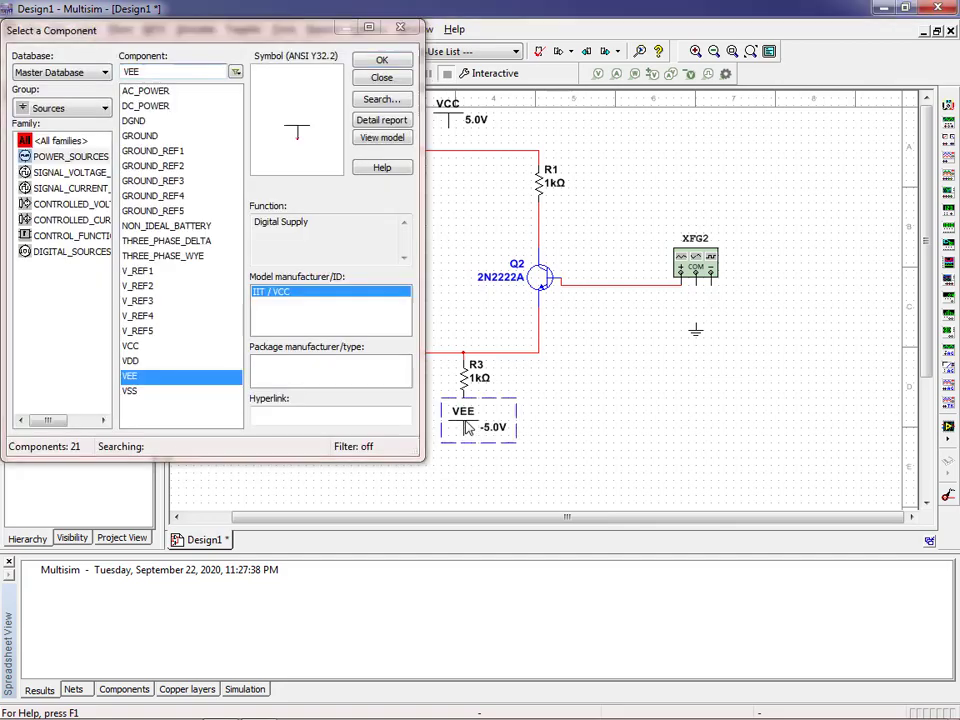
right_click(465, 425)
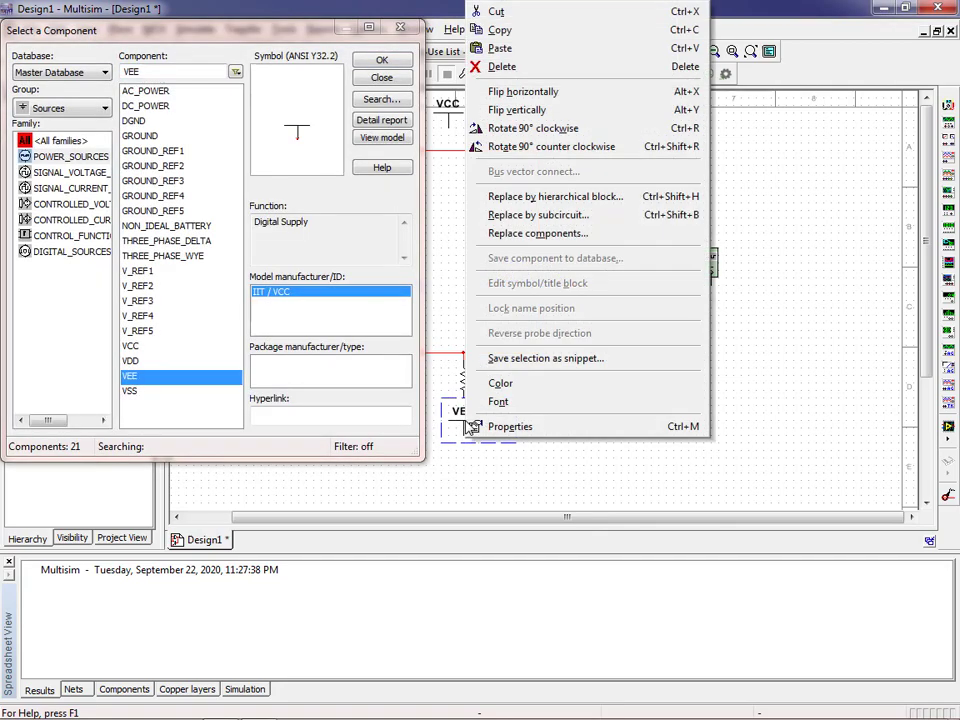
click(508, 112)
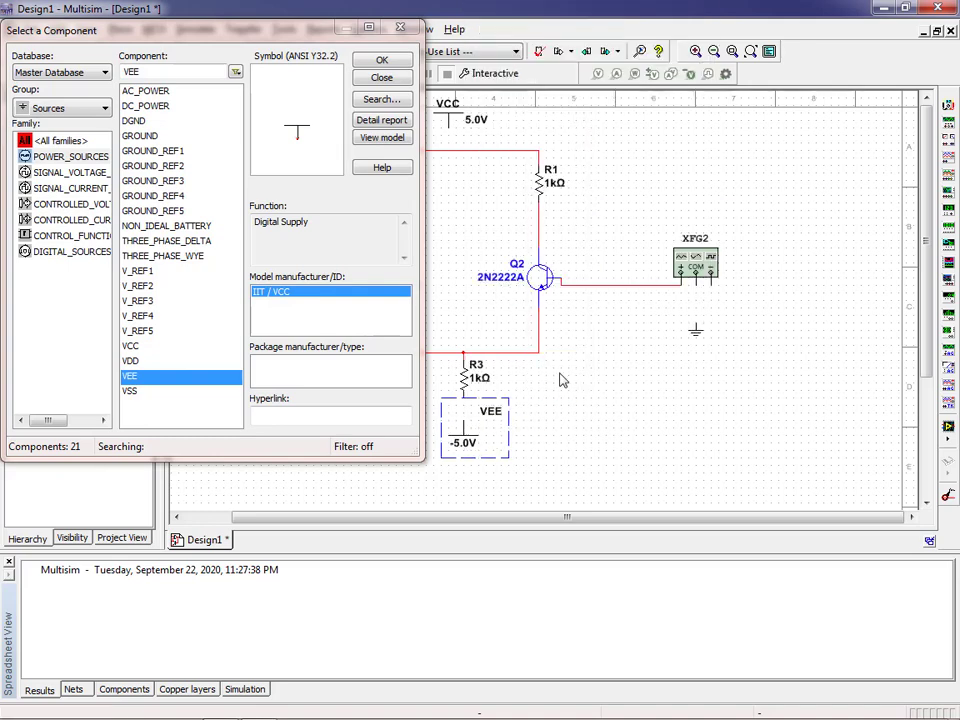
click(400, 27)
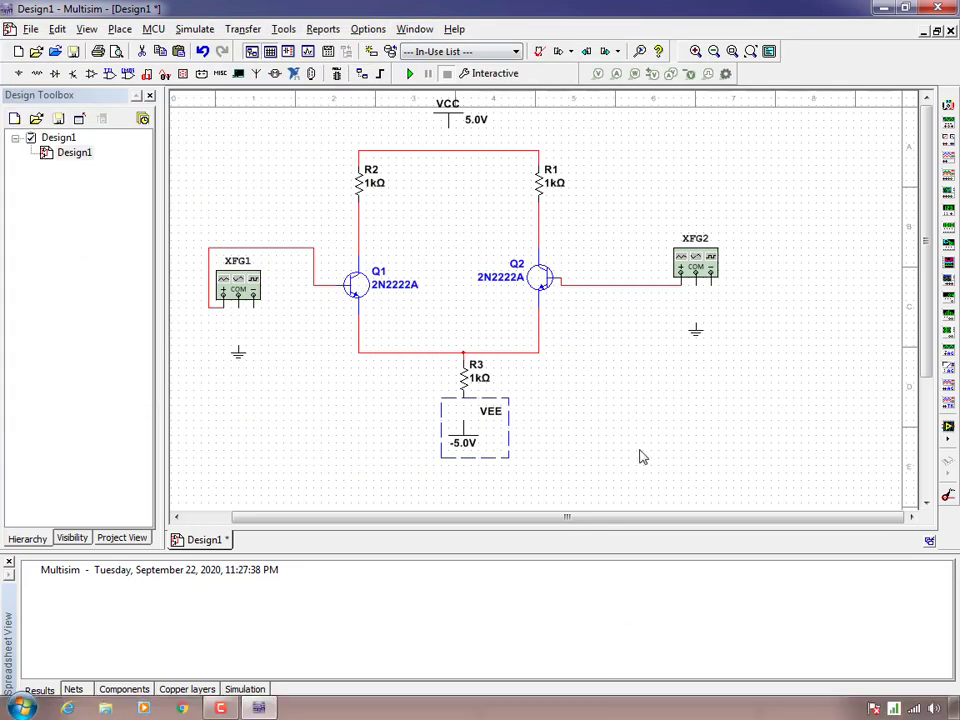
Wire VEE to R3, VCC to the wire joining R2 and R1, and both function generators' common terminals to their grounds
click(517, 428)
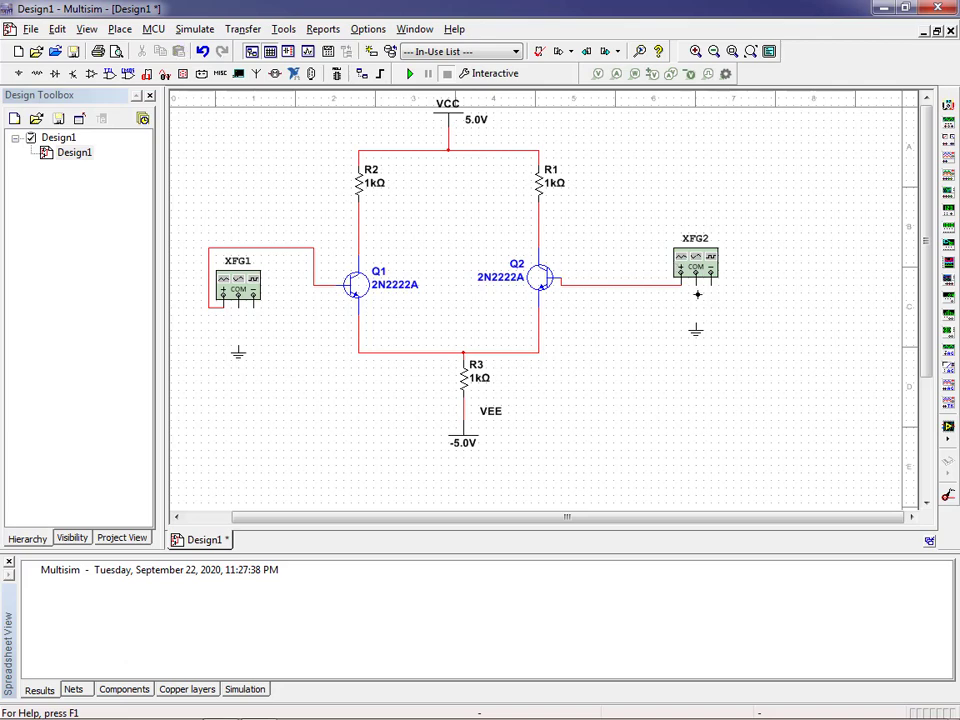
click(697, 326)
Place an oscilloscope between R2 and R1 and connect channel A across XFG1's positive output wire and its common-to-ground wire
click(951, 158)
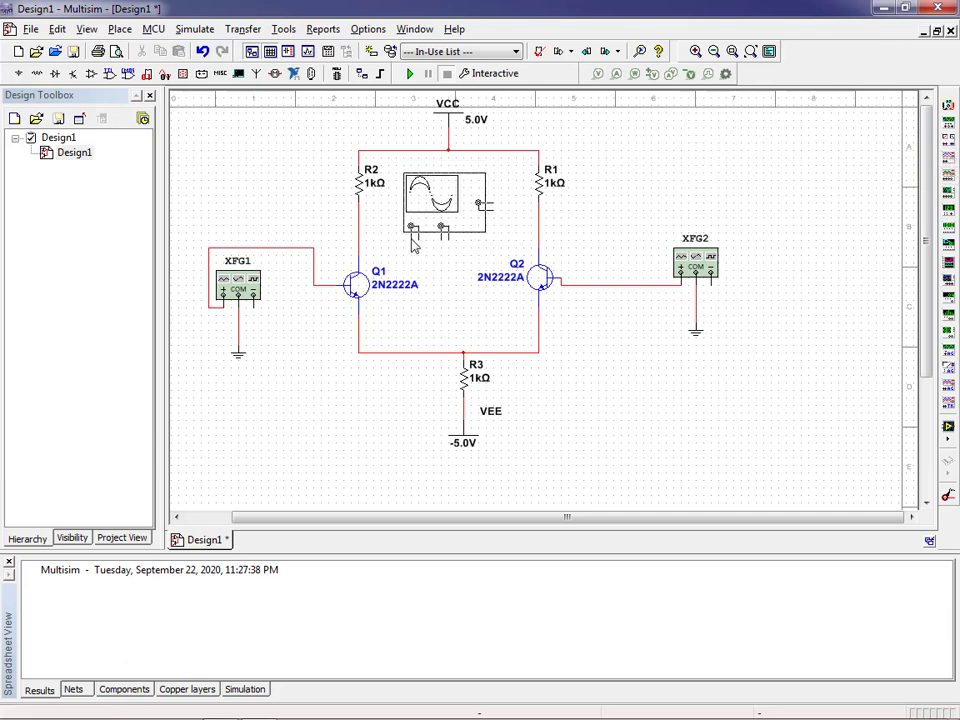
click(410, 243)
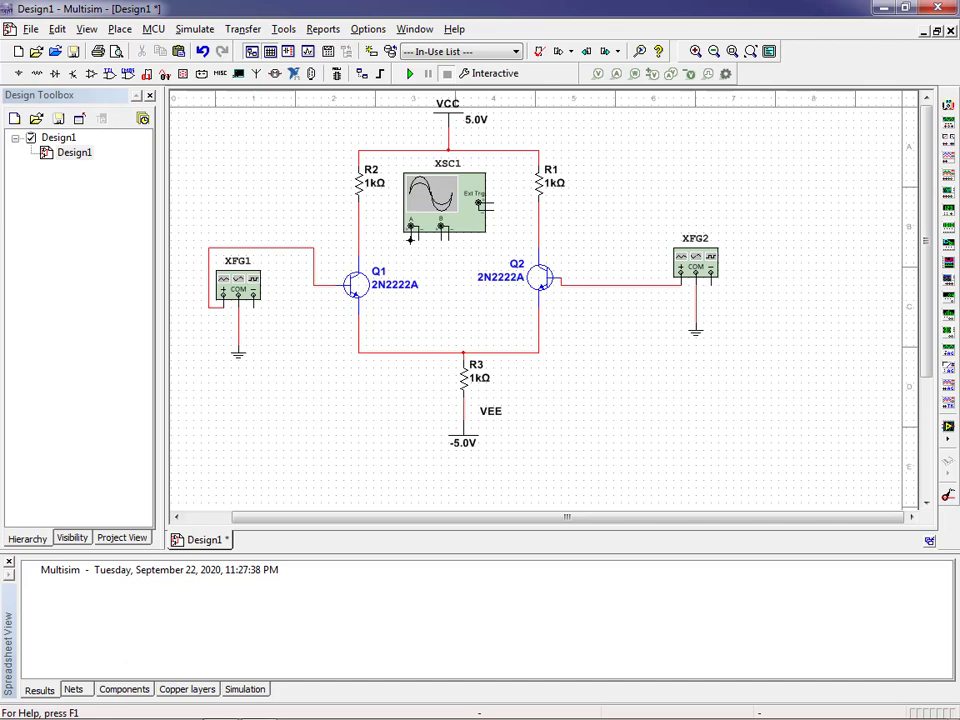
click(287, 246)
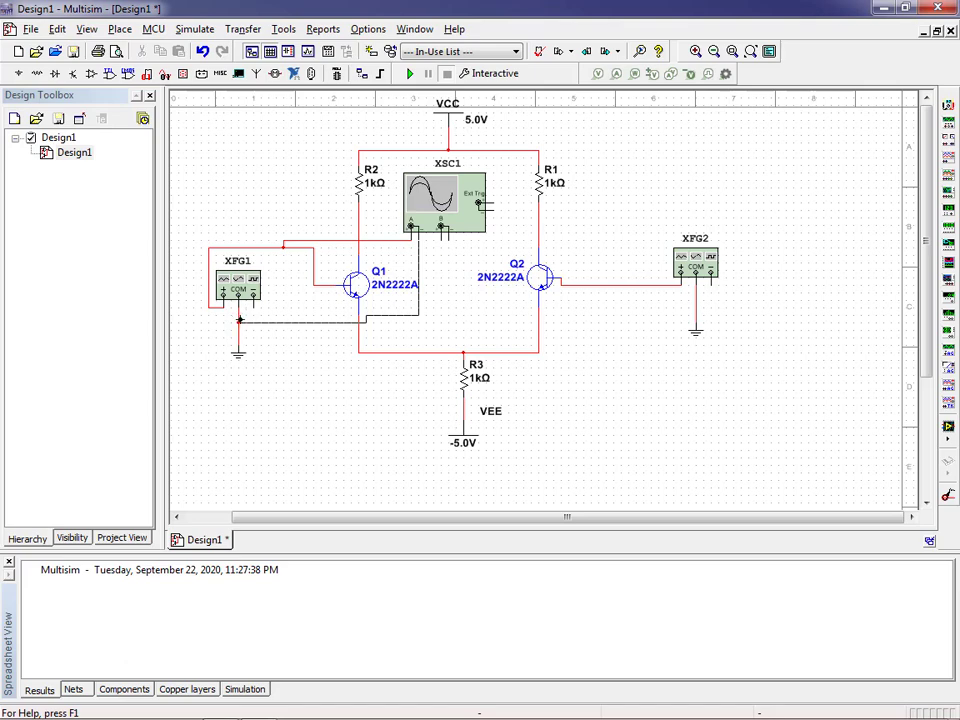
click(240, 320)
Wire oscilloscope channel B's positive terminal to Q1's collector and its negative terminal to Q2's collector
click(360, 244)
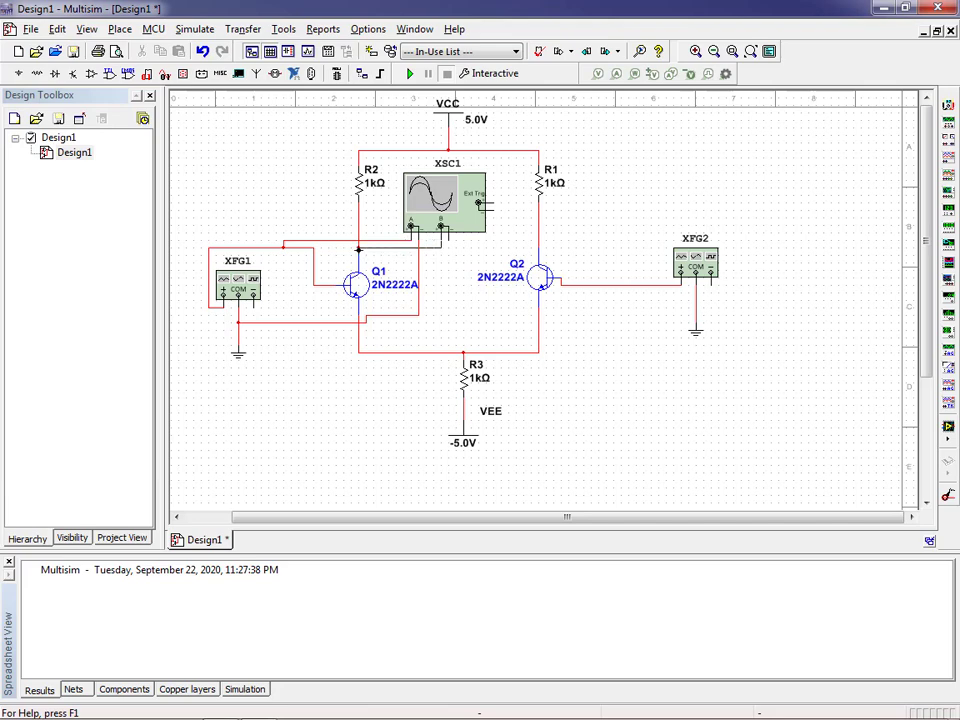
click(538, 240)
Change XFG1's amplitude unit to mVp and close its settings
scroll(420, 366, down, 1)
double_click(261, 294)
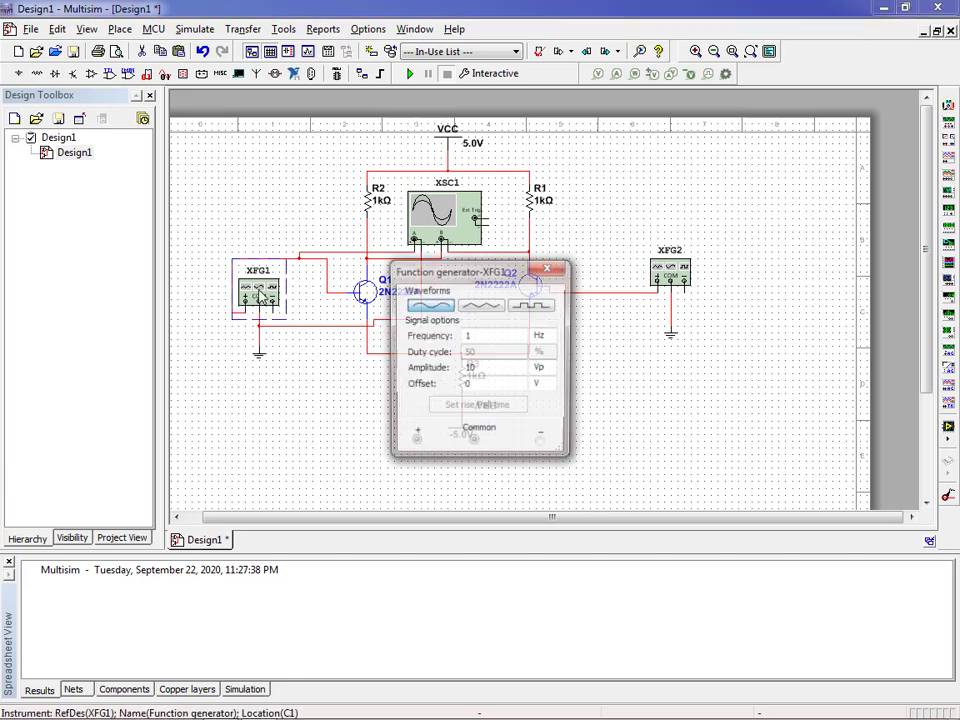
click(545, 368)
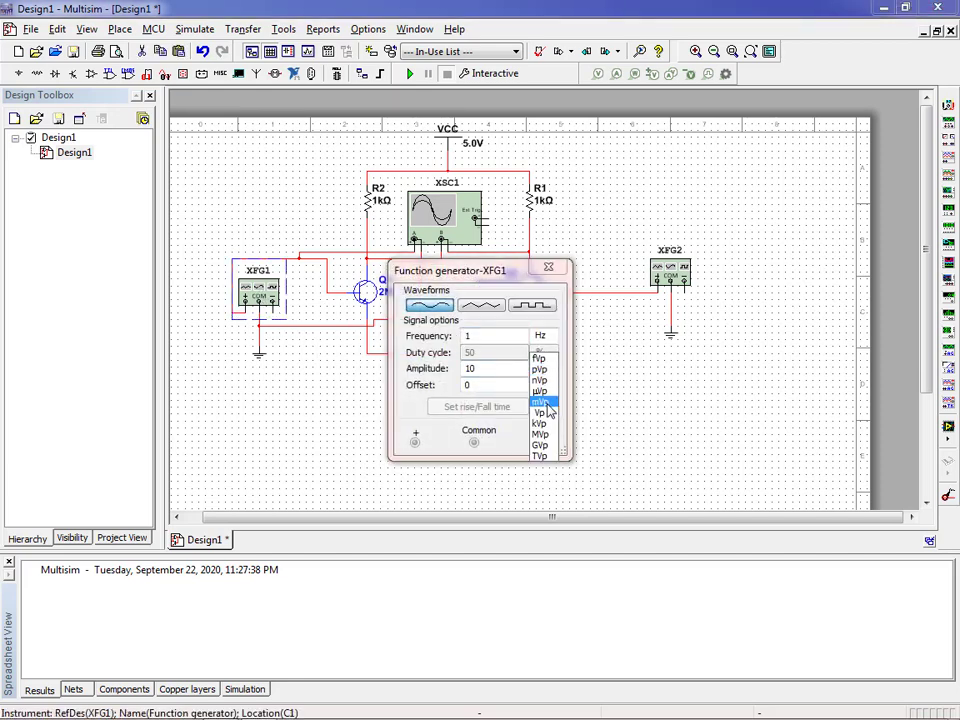
click(547, 402)
click(548, 267)
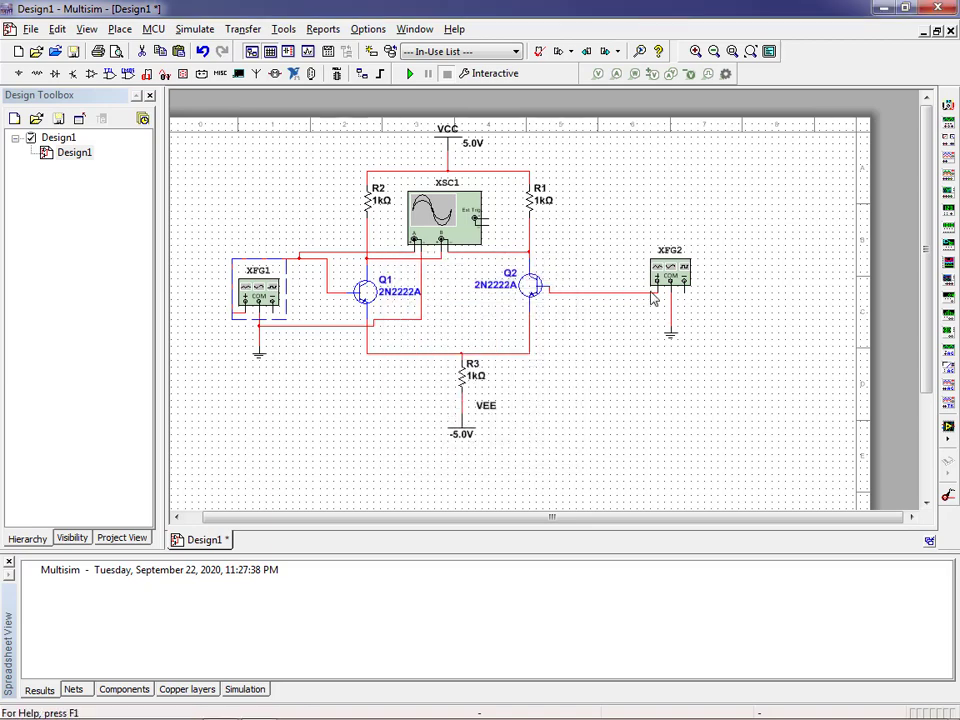
Set XFG2's amplitude to 1 mVp and close its settings
double_click(670, 268)
click(489, 370)
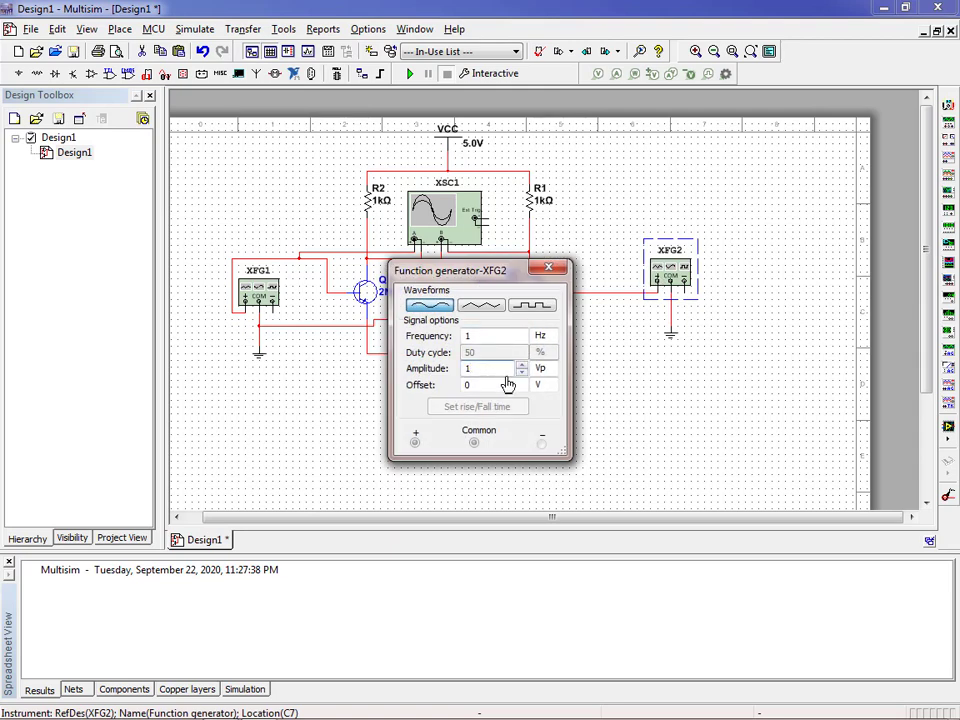
click(540, 369)
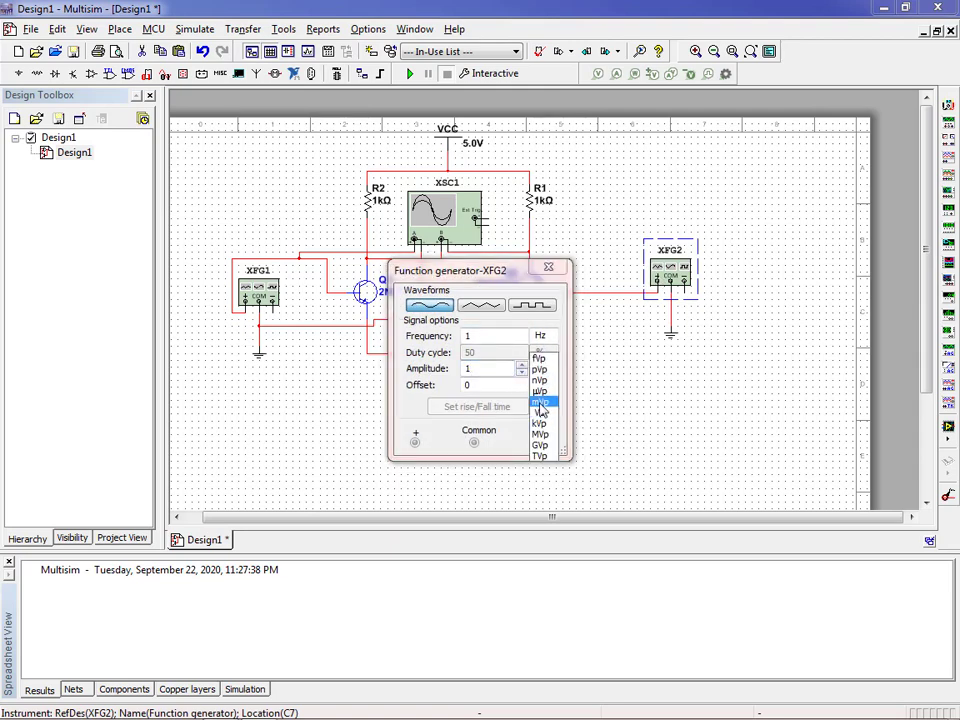
click(541, 401)
click(553, 270)
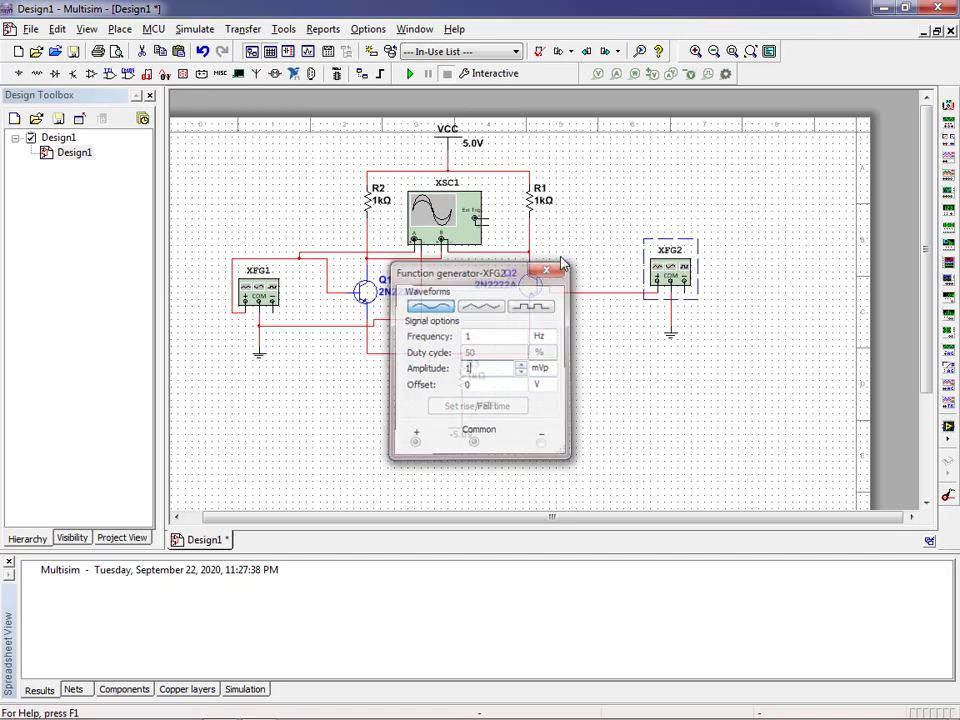
click(590, 232)
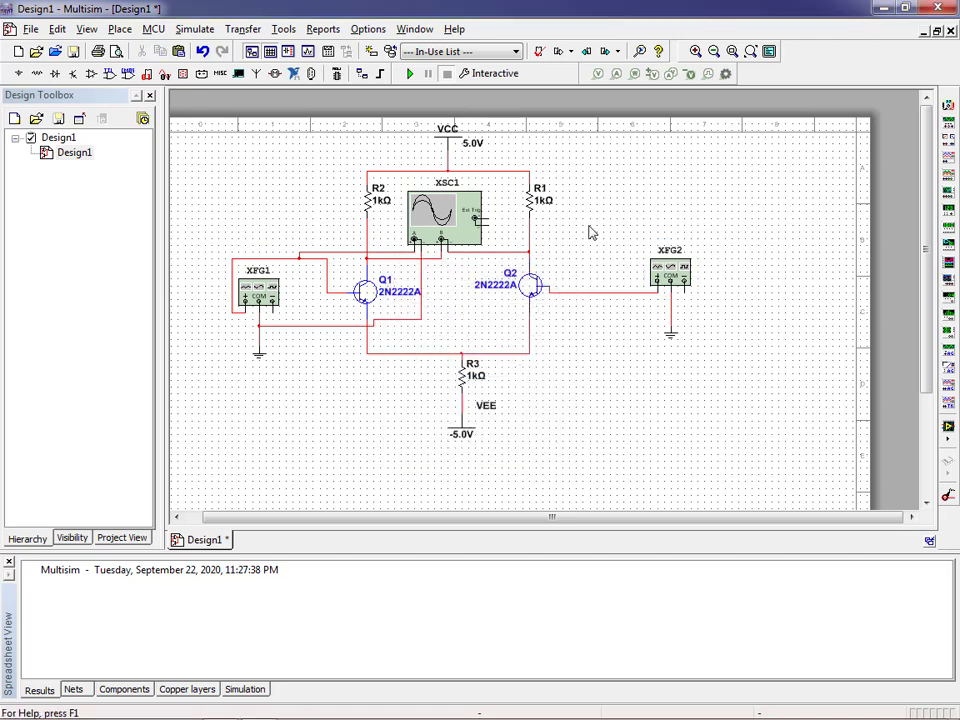
Start the interactive simulation and open the XSC1 oscilloscope display
click(410, 73)
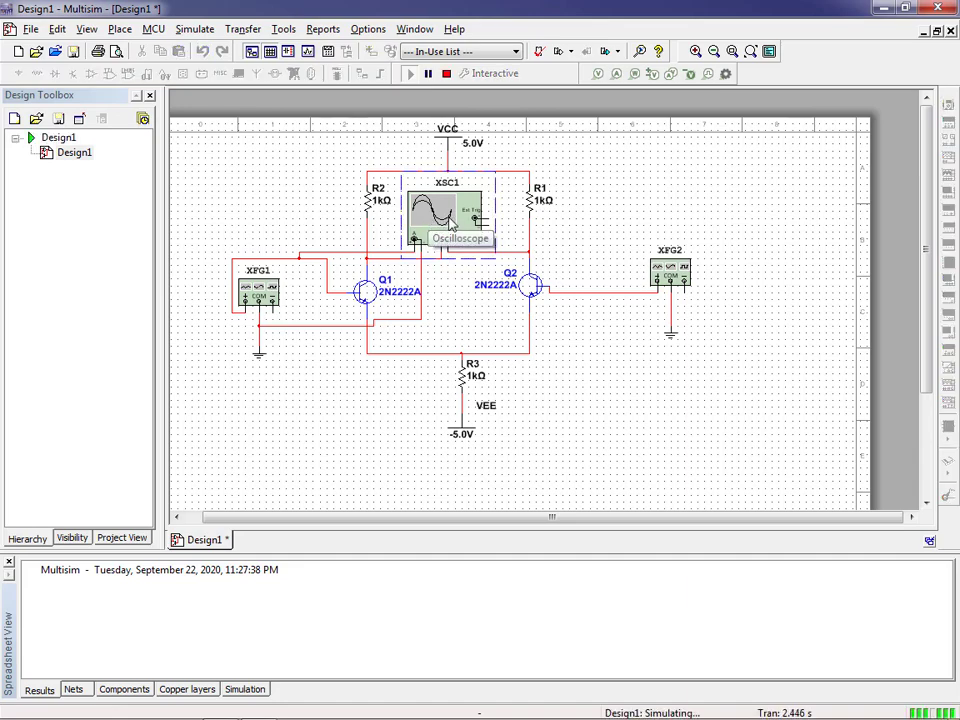
double_click(446, 222)
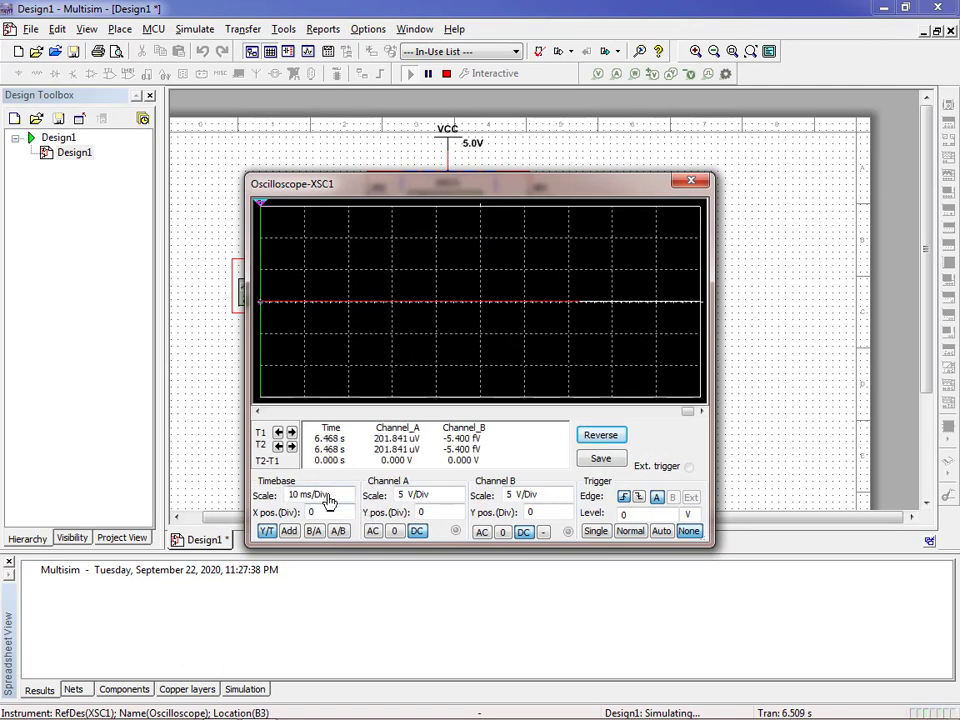
Set the oscilloscope's channel A scale to 5 mV/Div
click(449, 497)
click(457, 500)
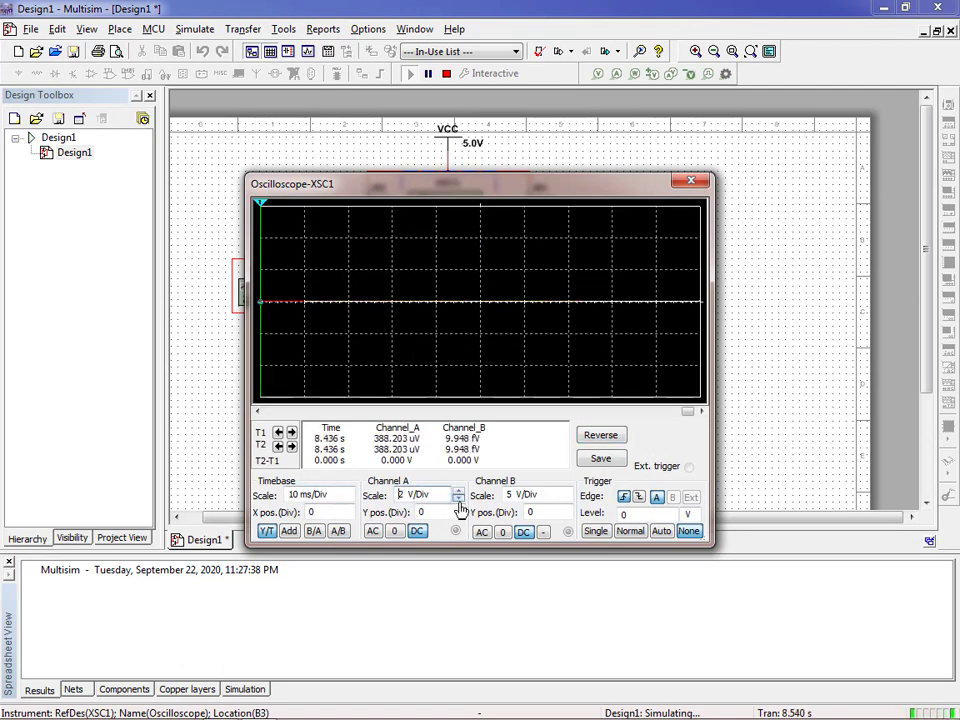
click(457, 500)
click(457, 500)
click(457, 500)
click(457, 500)
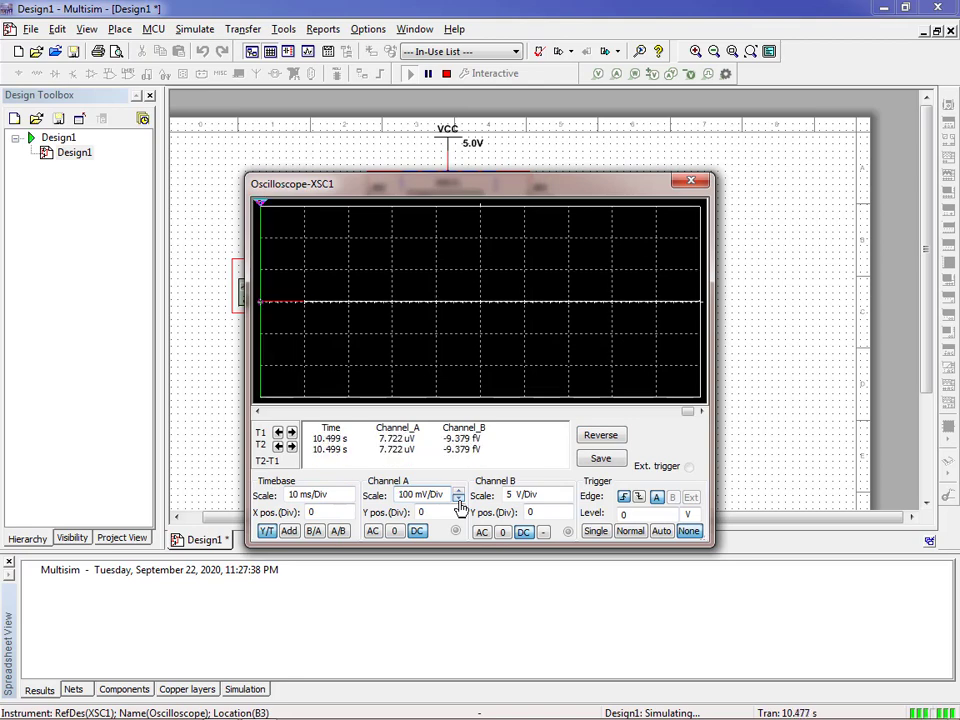
click(457, 500)
click(457, 500)
click(457, 500)
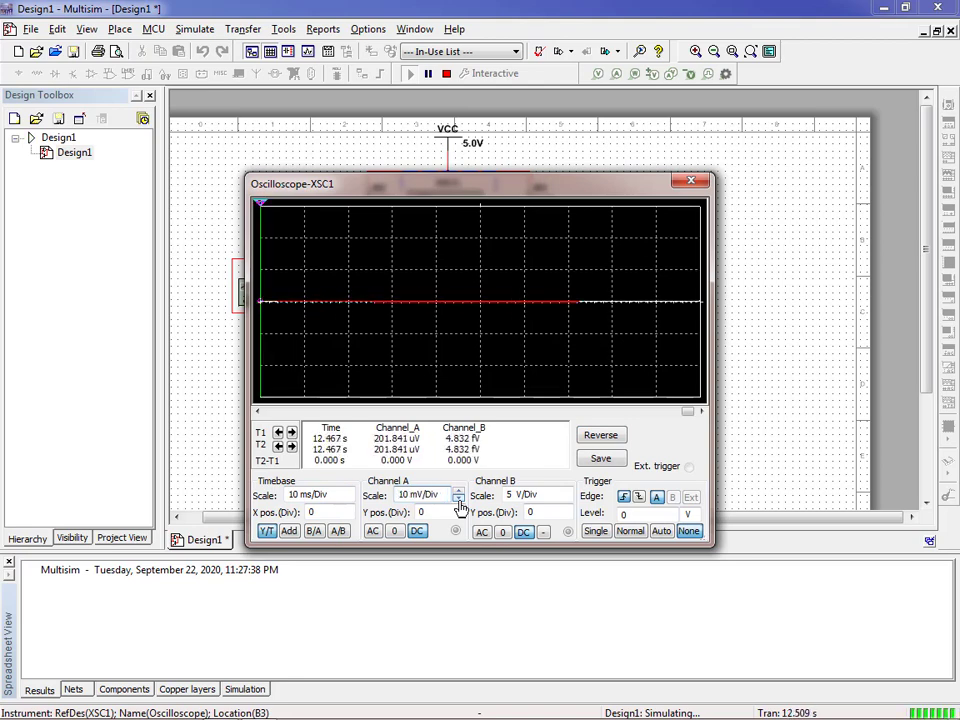
click(458, 500)
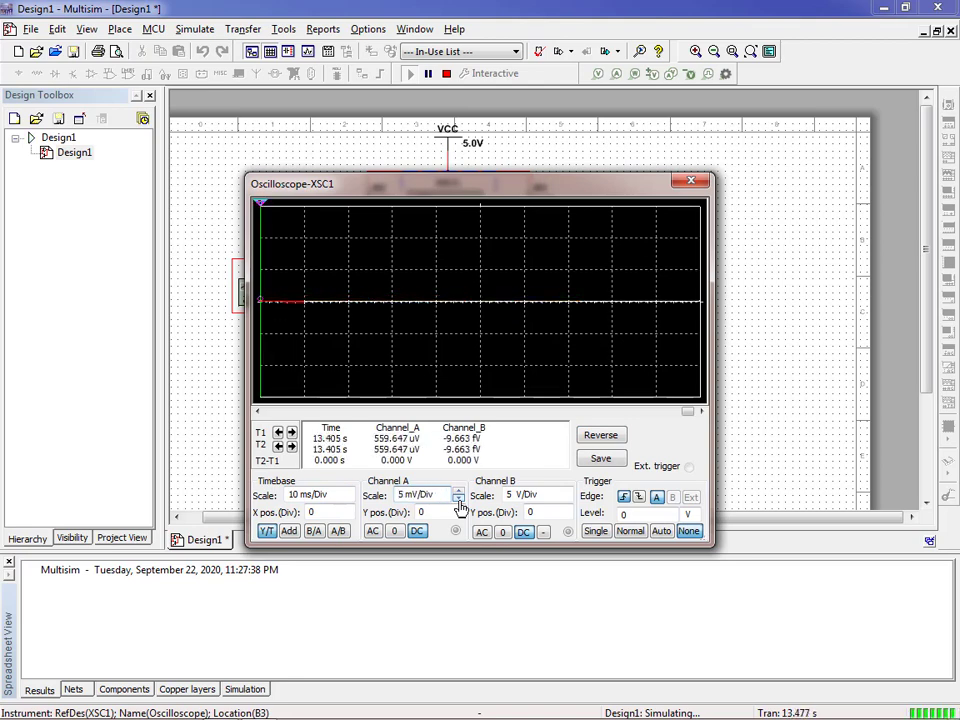
Set the oscilloscope's timebase scale to 1 s/Div
click(330, 497)
click(349, 499)
click(349, 499)
click(349, 499)
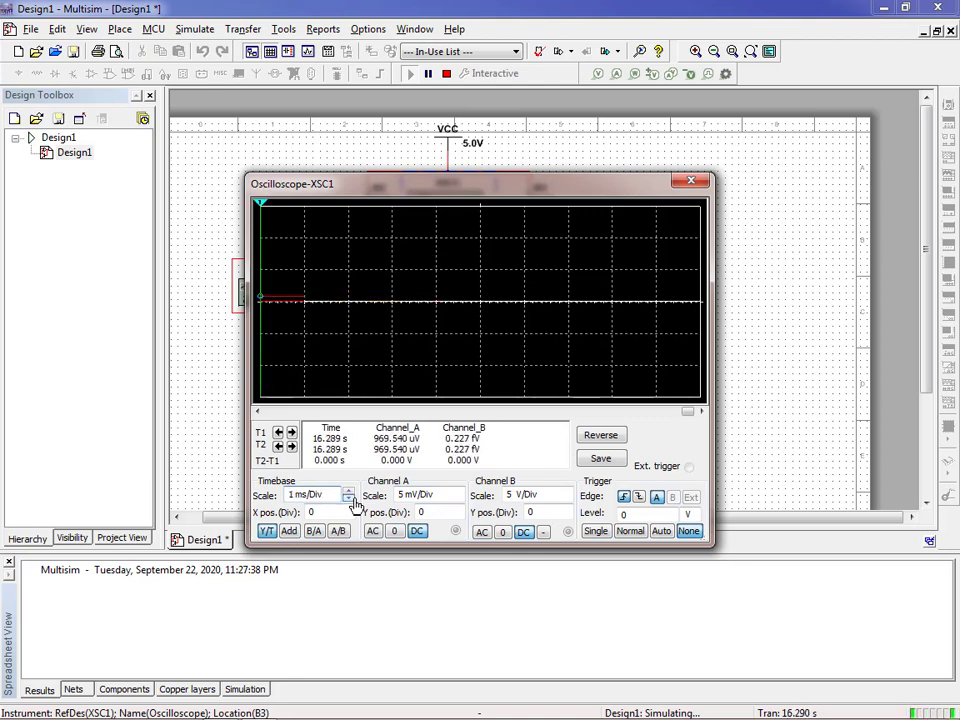
click(349, 493)
click(349, 493)
click(349, 493)
click(349, 493)
click(349, 493)
click(349, 493)
click(349, 493)
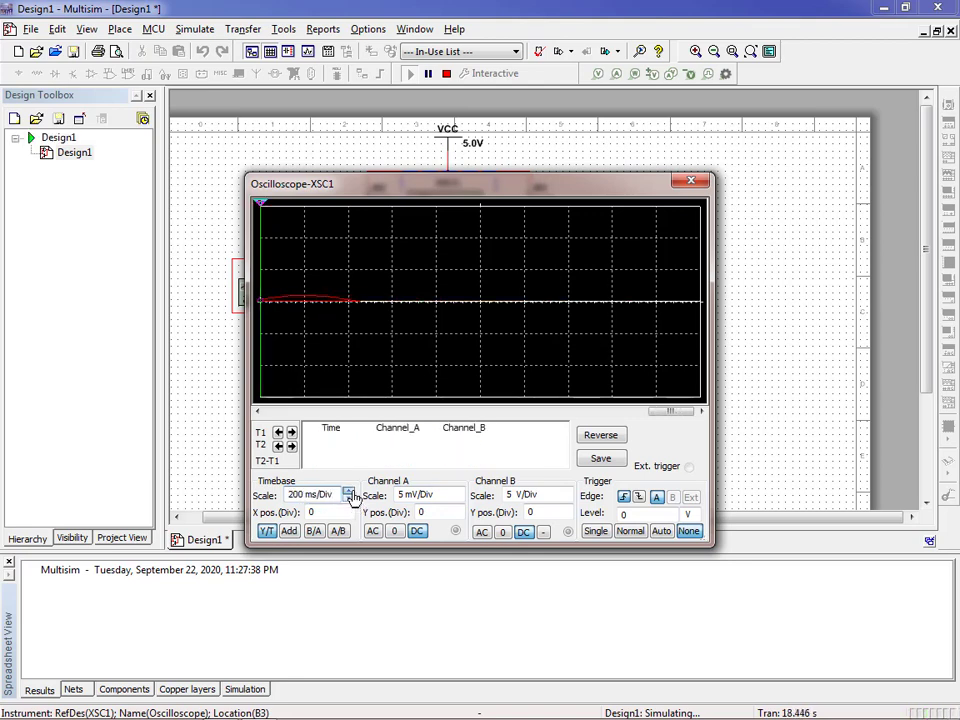
click(349, 493)
click(349, 493)
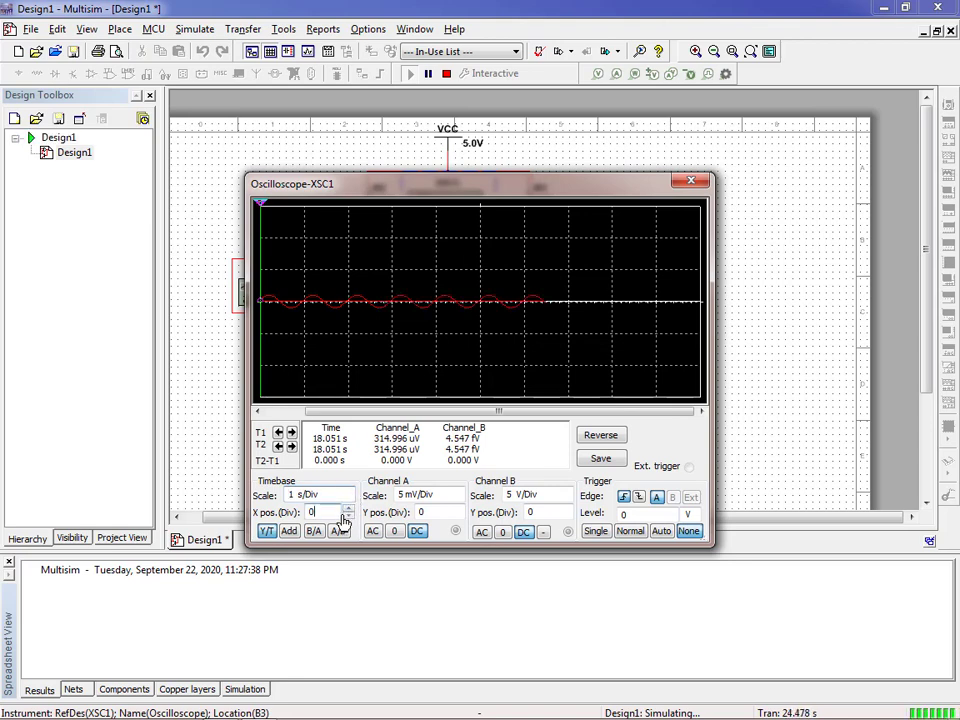
Try several positive and negative X positions for the oscilloscope timebase and return the value to 0
click(349, 510)
click(349, 510)
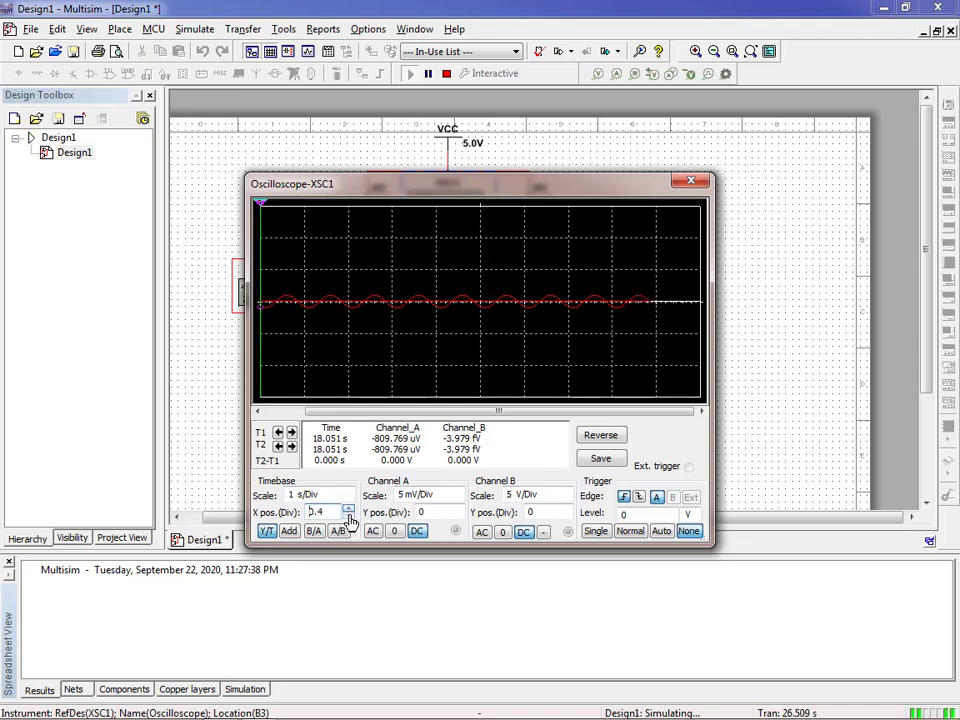
click(349, 515)
click(349, 515)
click(349, 515)
click(349, 515)
click(349, 515)
click(349, 515)
click(349, 515)
click(349, 516)
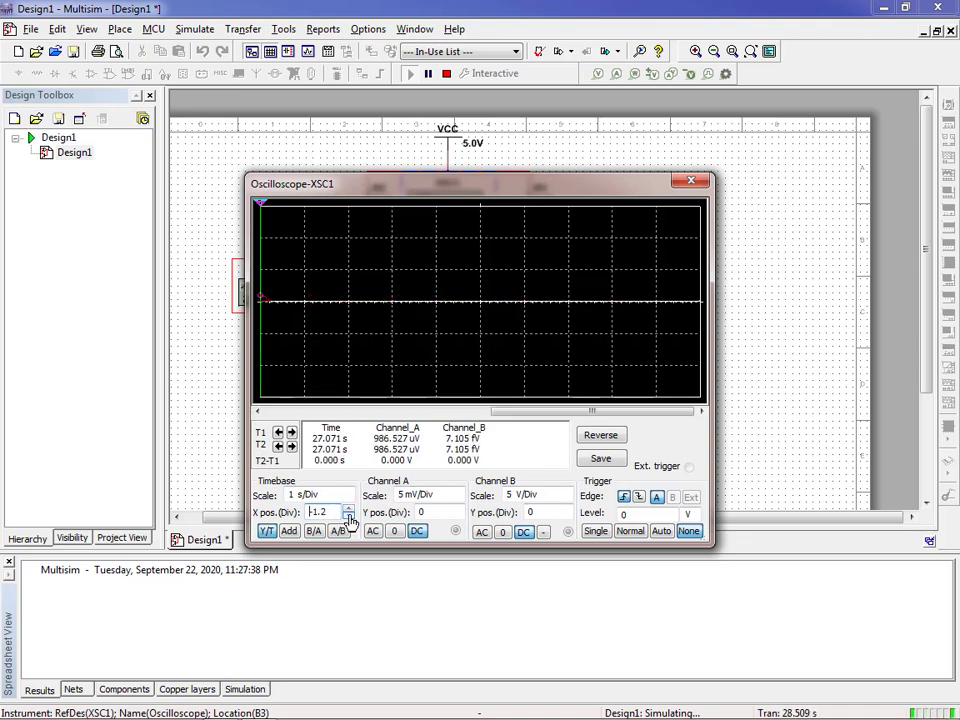
click(349, 516)
click(349, 516)
click(349, 516)
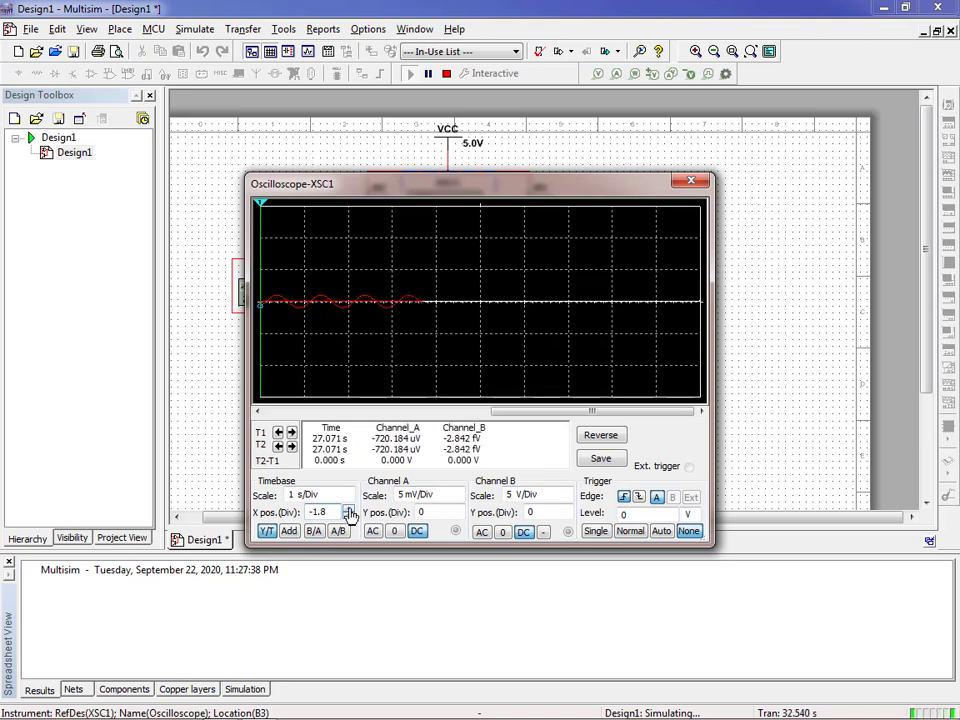
click(349, 513)
click(349, 513)
click(349, 513)
click(349, 513)
click(349, 513)
click(349, 513)
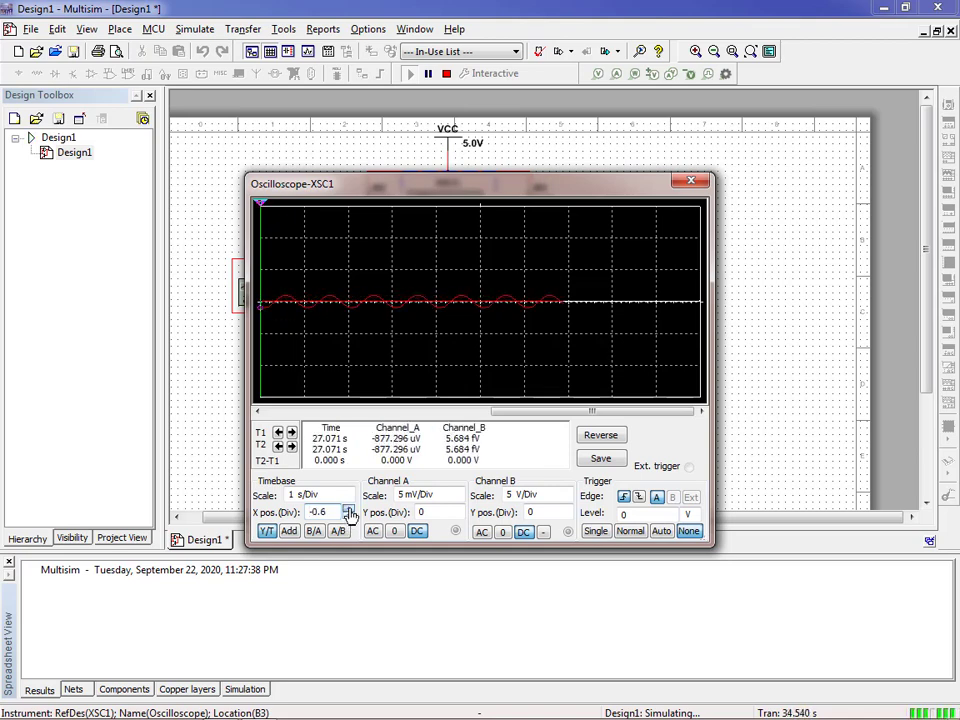
click(349, 513)
click(349, 513)
click(349, 513)
click(349, 513)
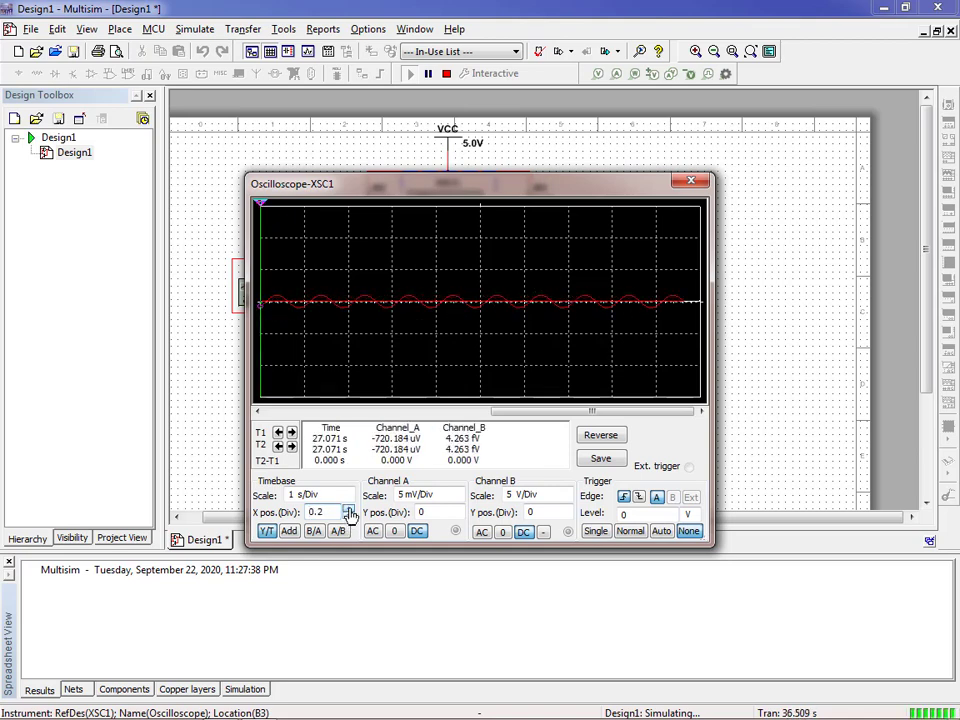
click(349, 513)
click(349, 511)
click(349, 511)
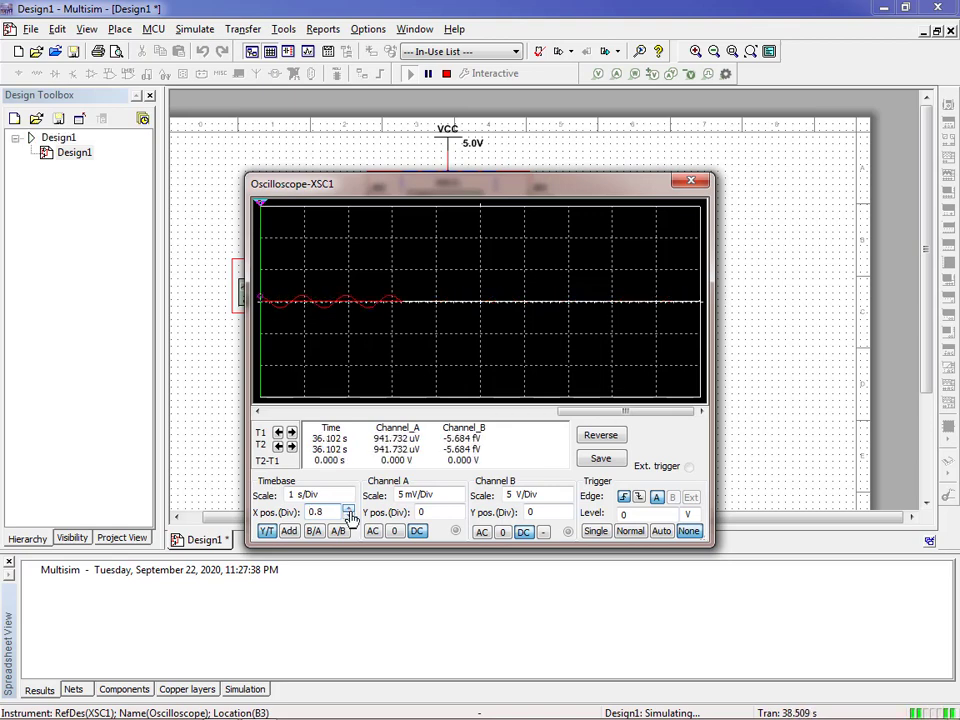
click(349, 516)
click(349, 516)
click(349, 516)
click(349, 516)
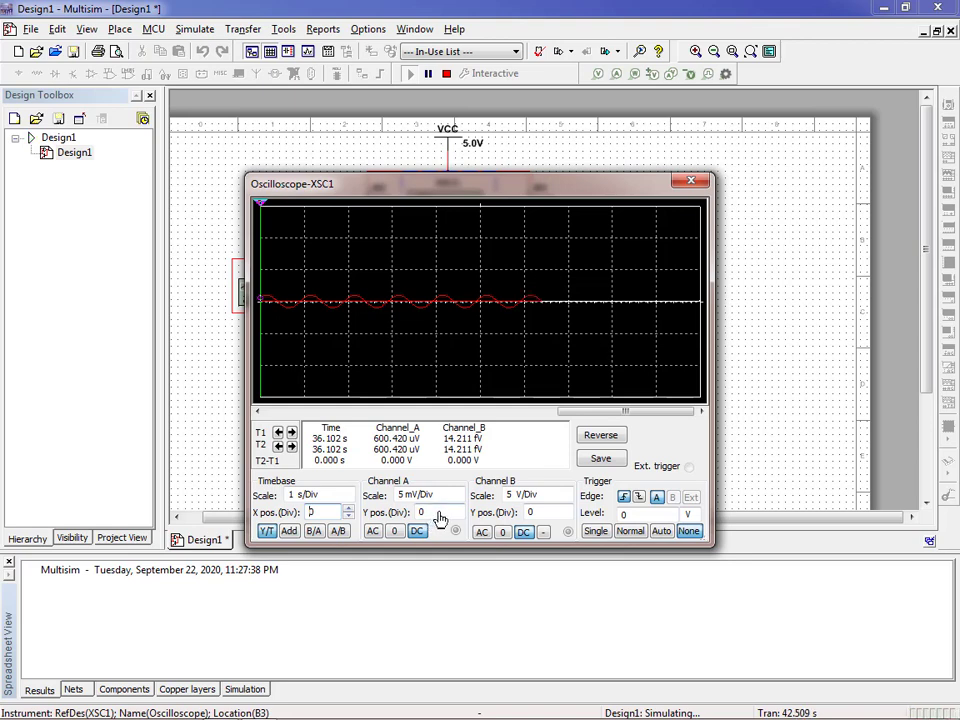
Set channel A's Y position to 1 division to separate its trace from channel B
click(458, 510)
click(458, 510)
click(458, 510)
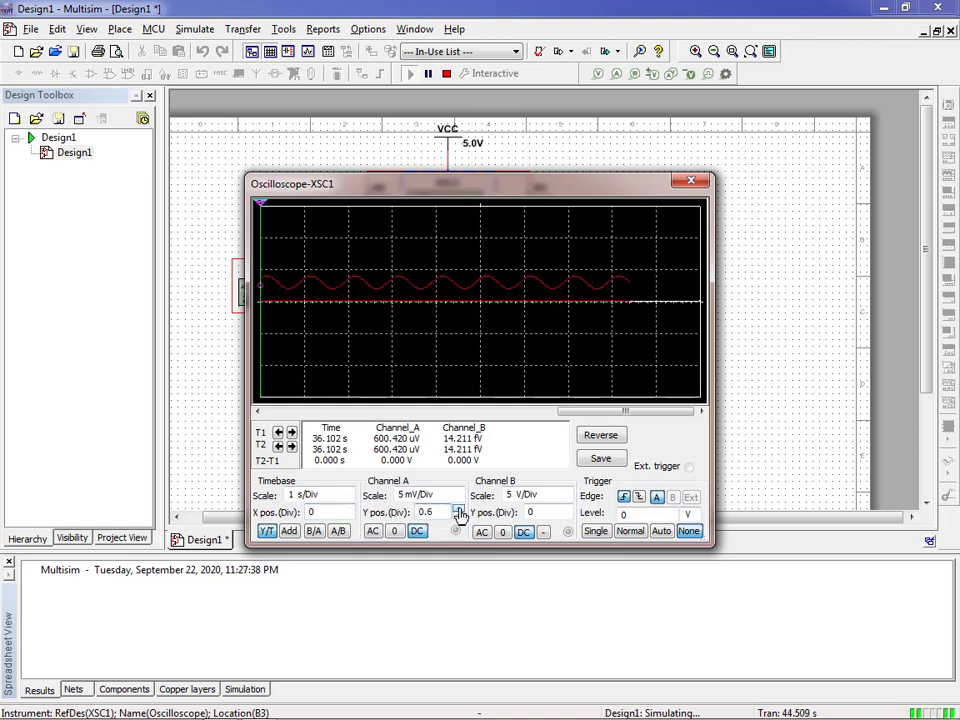
click(458, 510)
click(458, 510)
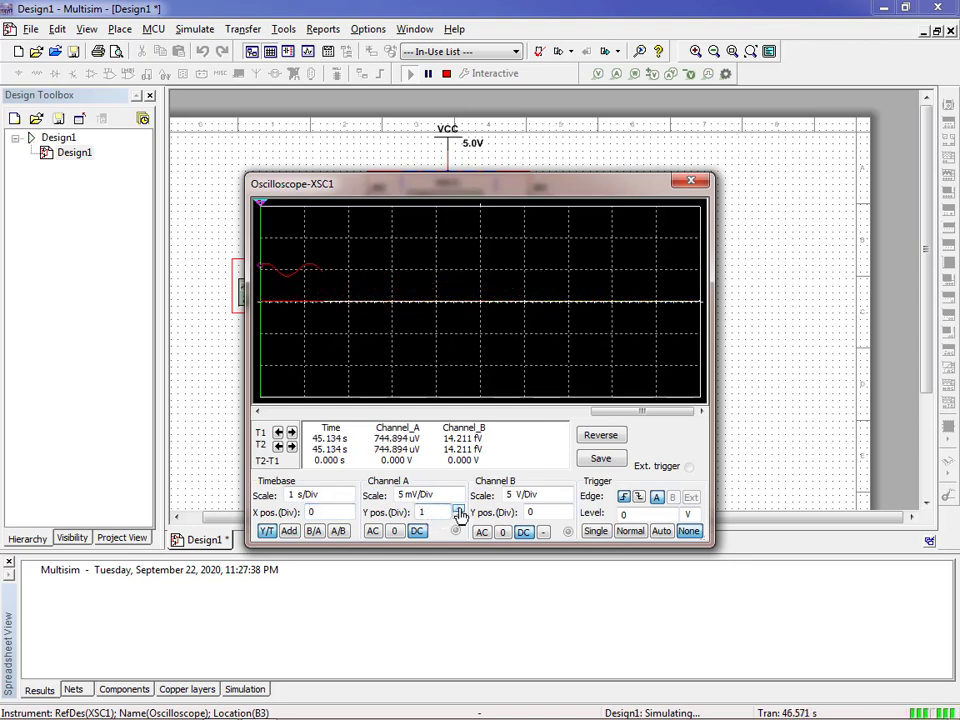
Set channel B's Y position to -1 division on the oscilloscope
click(566, 517)
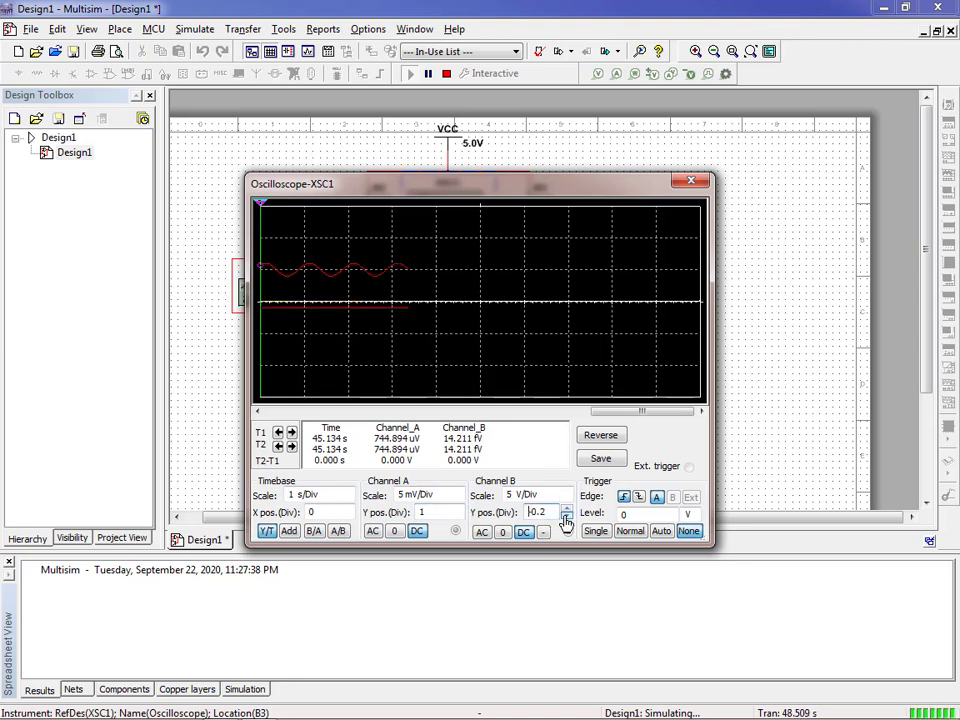
click(566, 517)
click(566, 517)
click(566, 517)
click(566, 517)
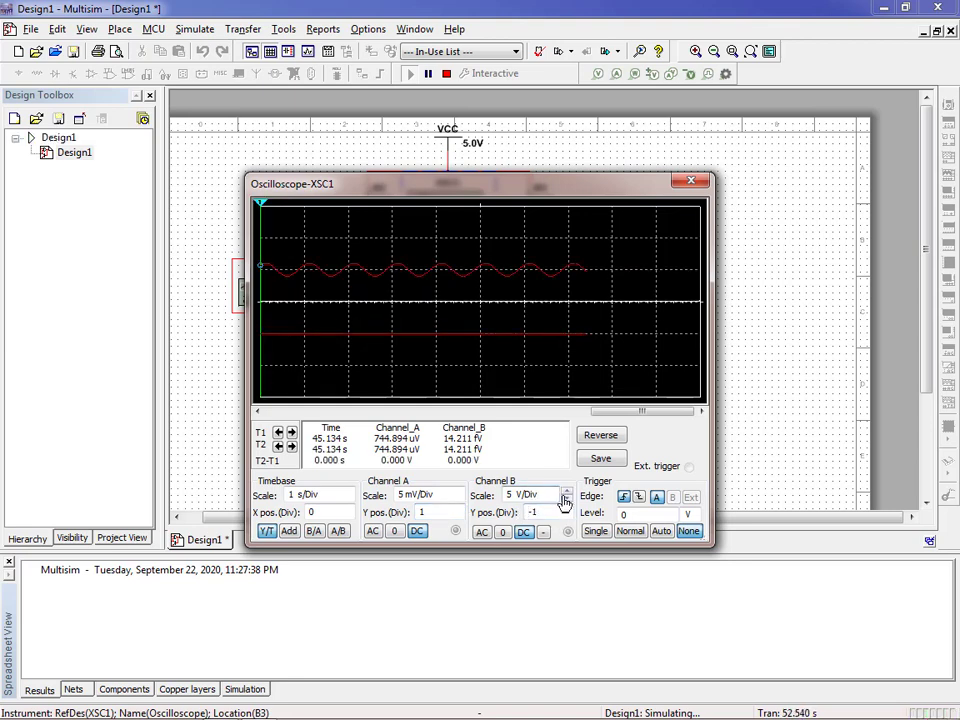
Set the oscilloscope's channel B scale to 5 mV/Div
click(566, 500)
click(566, 500)
click(566, 500)
click(566, 500)
click(566, 500)
click(566, 500)
click(566, 500)
click(566, 500)
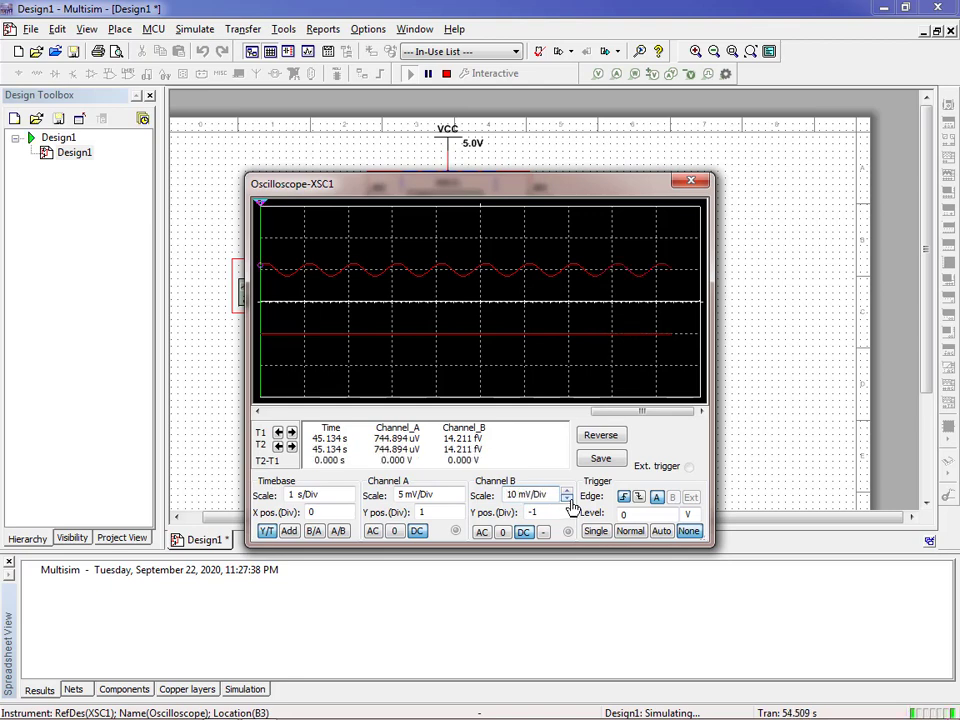
click(567, 499)
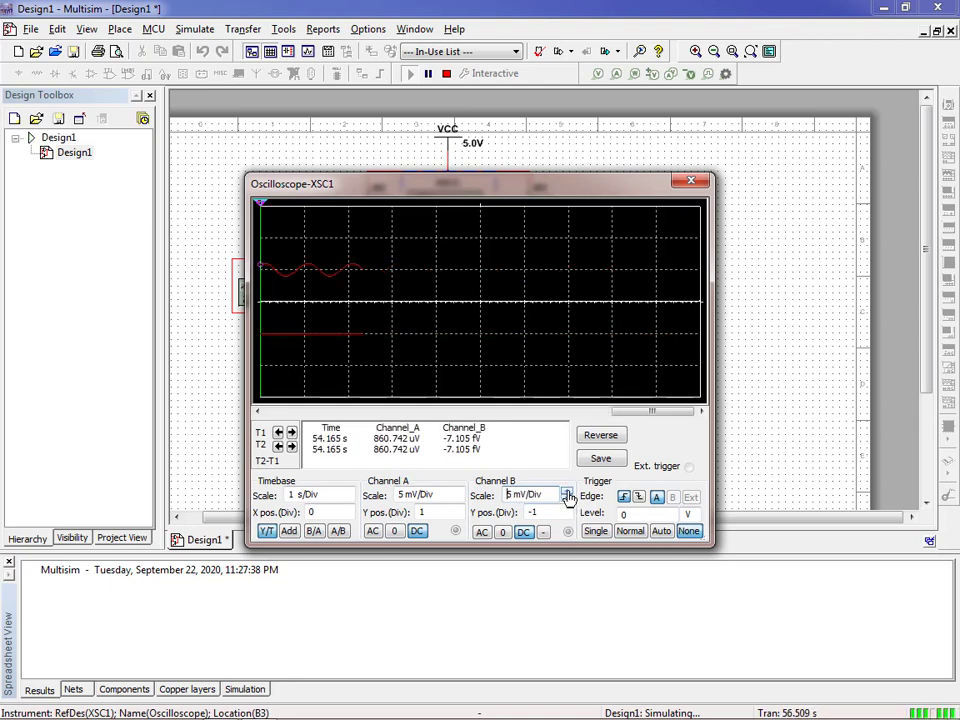
Switch oscilloscope channels A and B to AC coupling and set the trigger mode to Auto
click(481, 532)
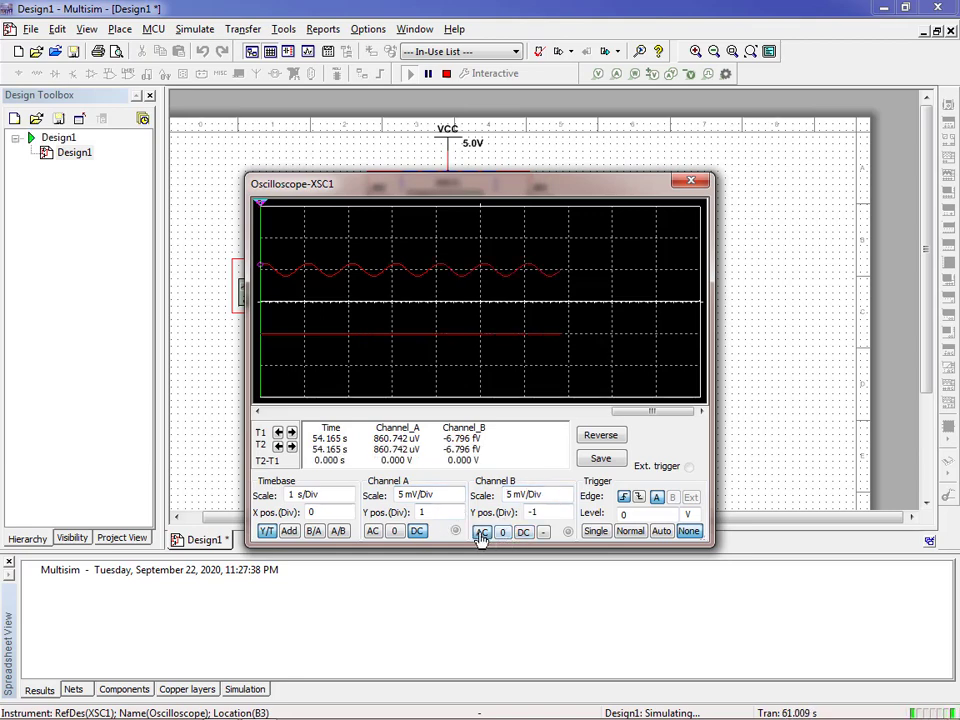
click(373, 532)
click(661, 531)
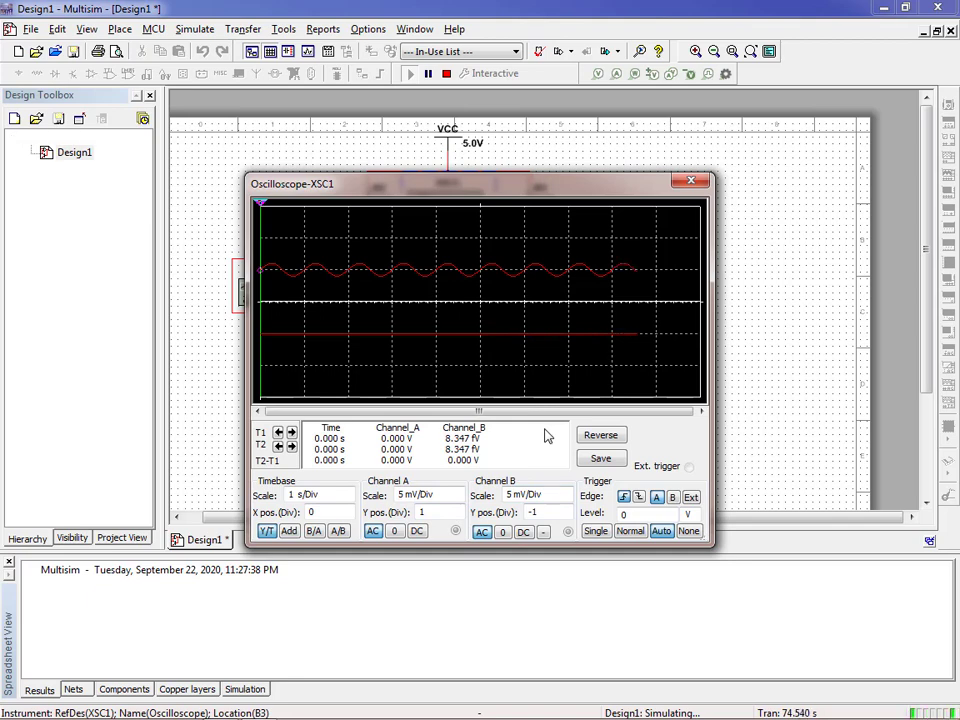
Set the scale of both oscilloscope channels A and B to 1 mV/Div
click(336, 498)
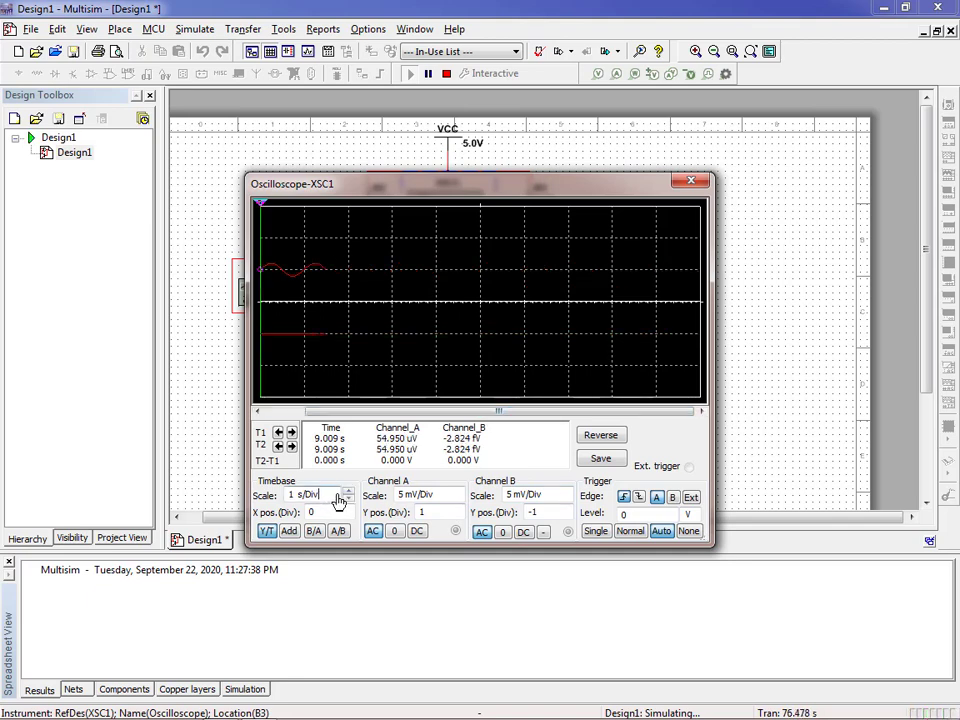
click(458, 493)
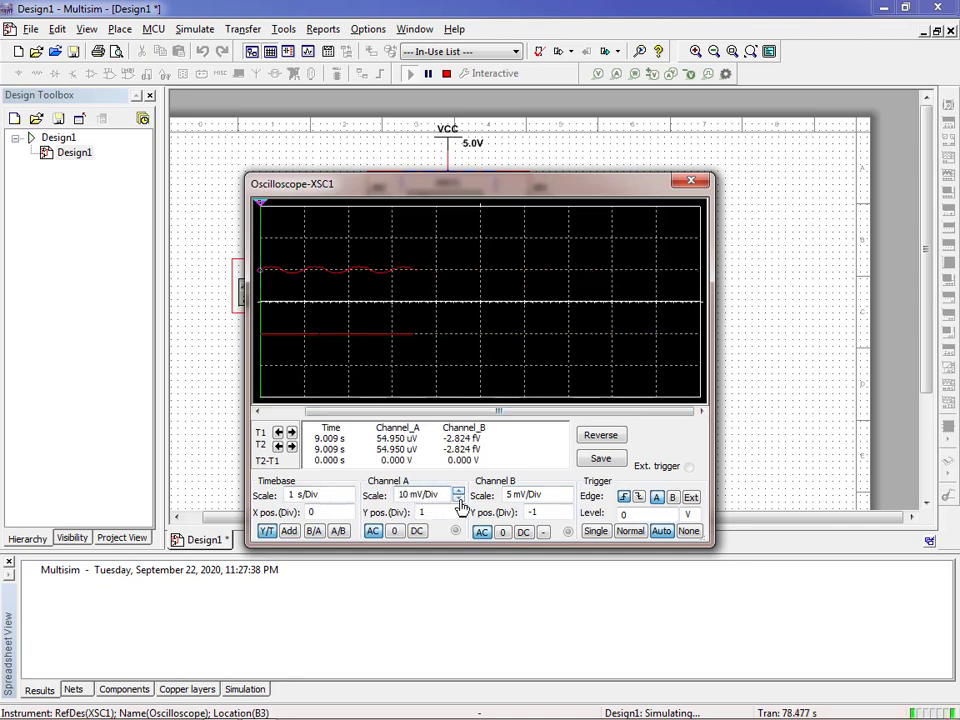
click(458, 499)
click(458, 499)
click(458, 499)
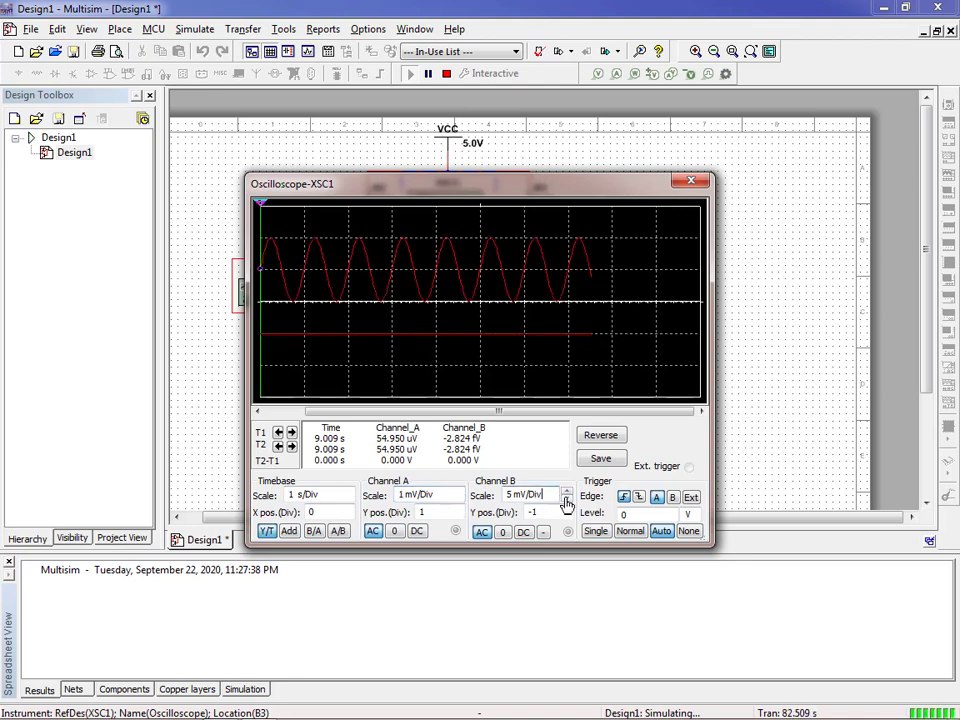
click(567, 500)
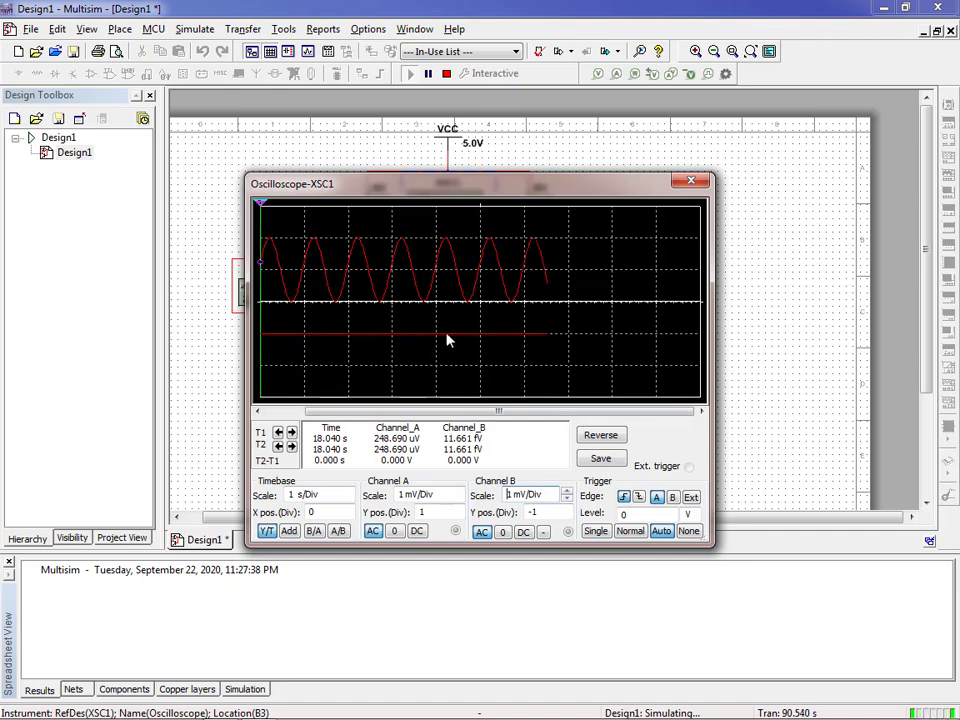
Stop the simulation, delete the wire from Q2's base to XFG2's positive terminal, and wire the base to XFG2's grounded COM line
click(690, 182)
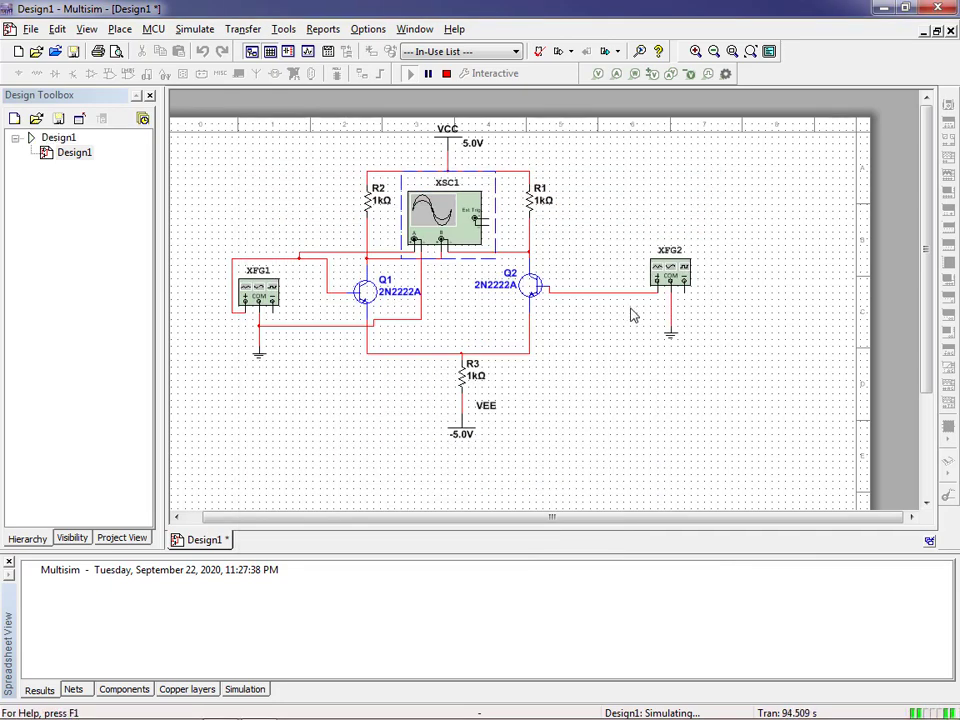
right_click(574, 296)
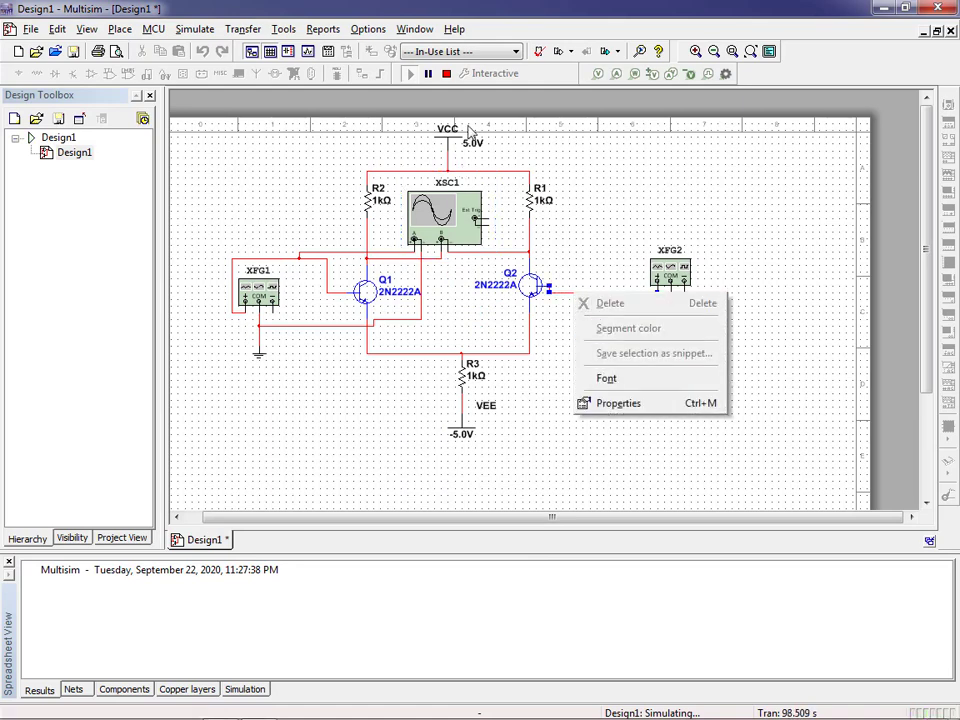
click(447, 74)
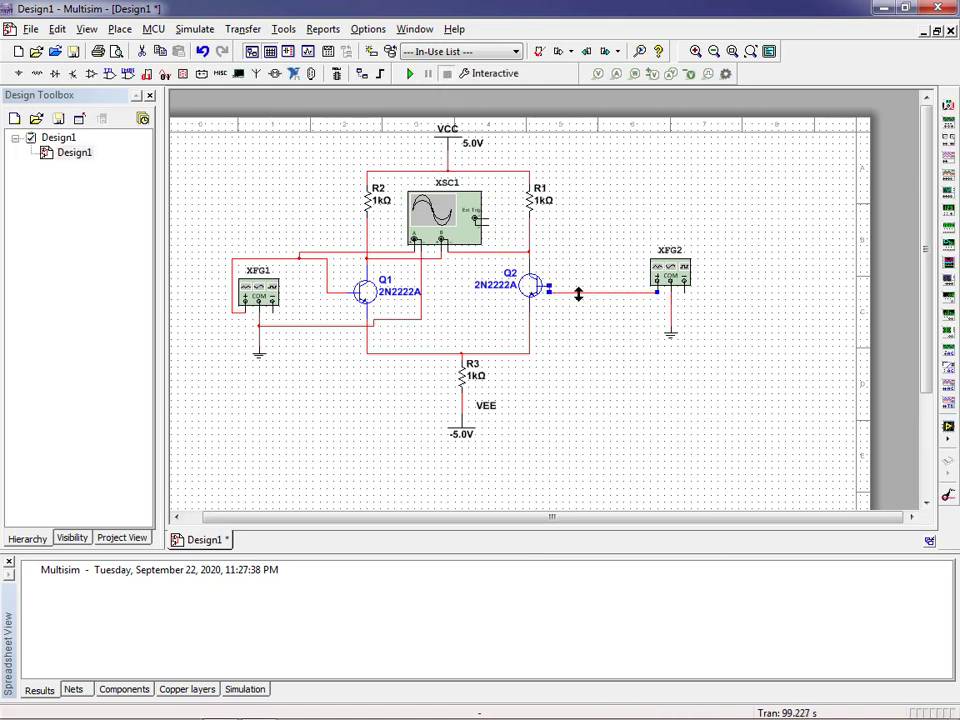
right_click(578, 294)
click(586, 305)
click(546, 286)
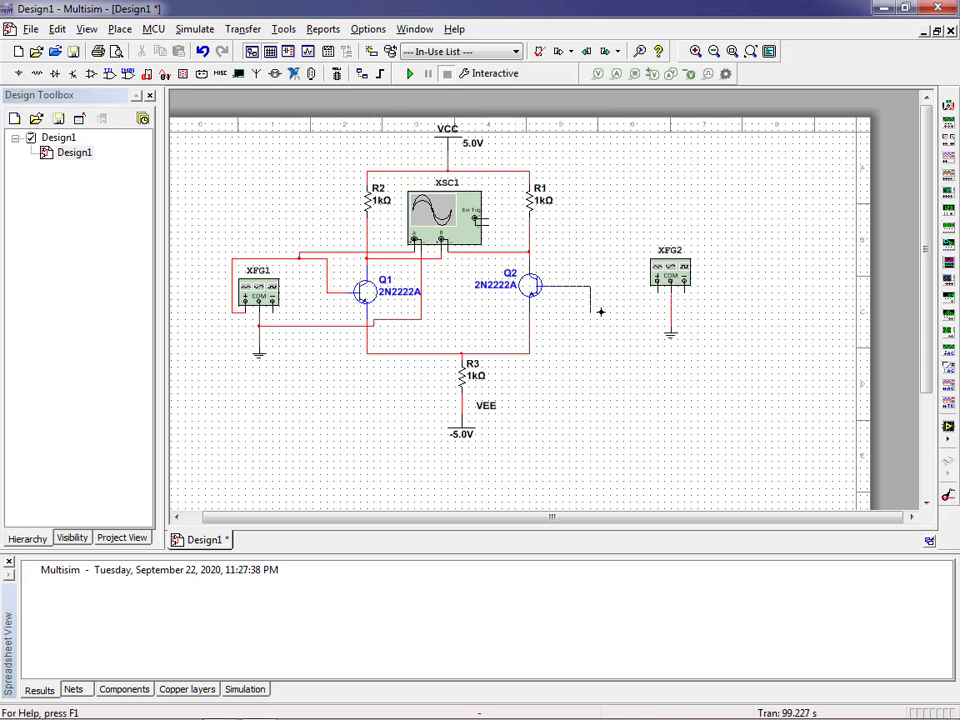
click(545, 286)
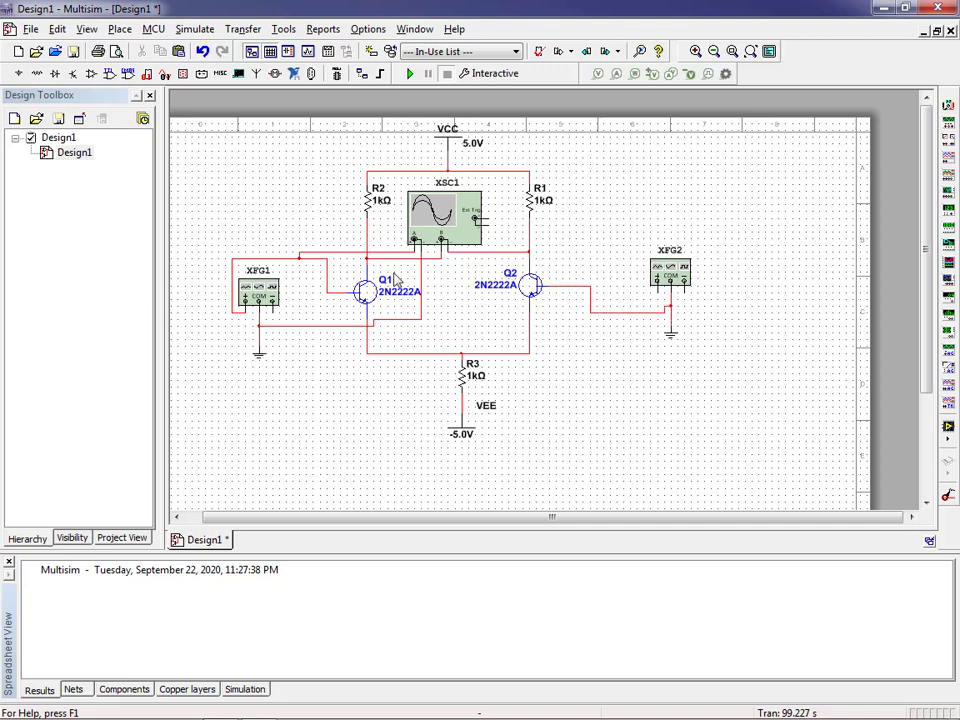
Run the simulation and set channel B's scale to 50 mV/Div on oscilloscope XSC1
click(411, 73)
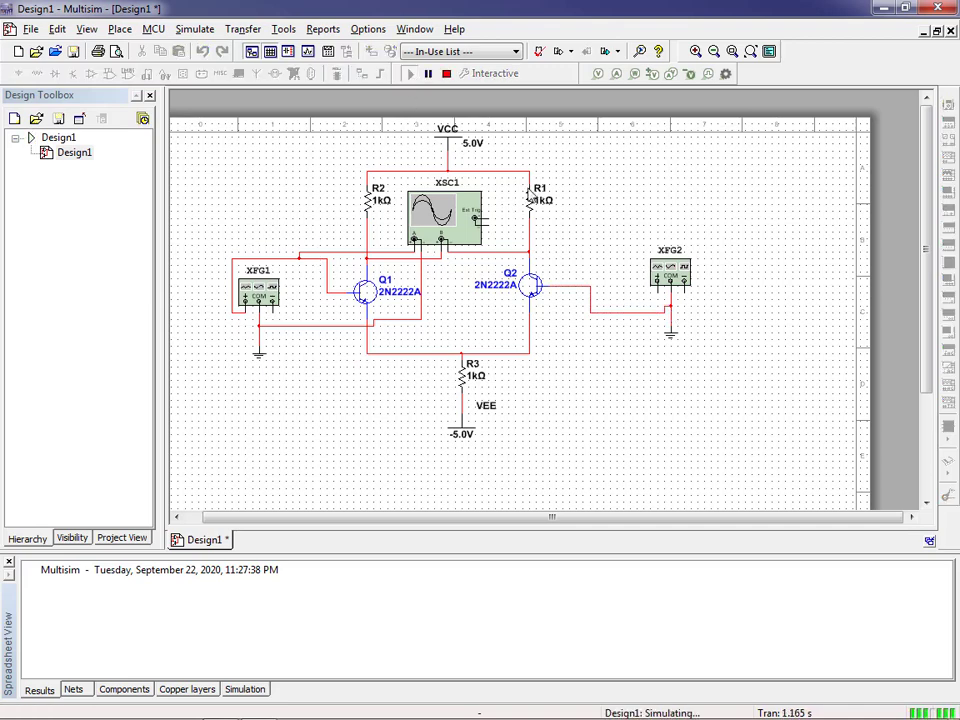
double_click(450, 222)
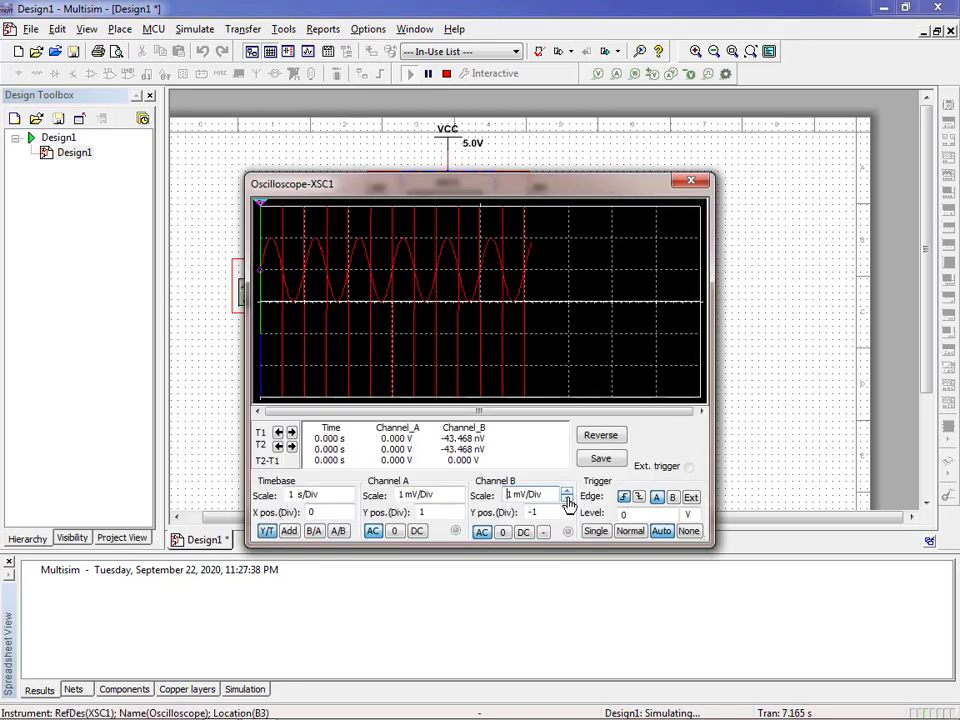
click(567, 501)
click(567, 494)
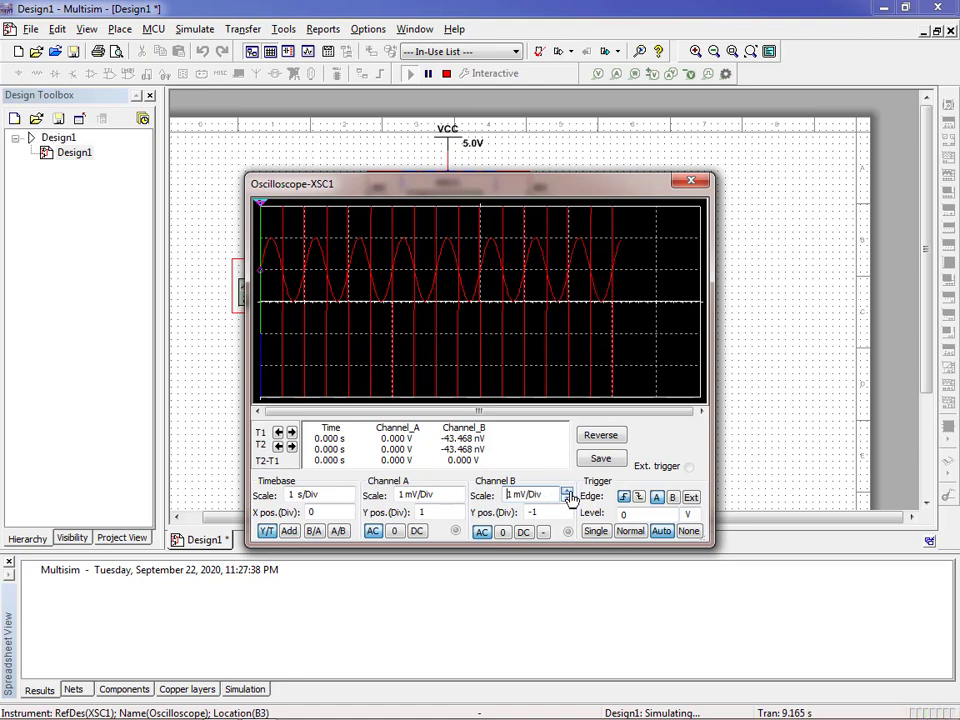
click(567, 494)
click(567, 494)
click(567, 494)
click(567, 494)
click(567, 494)
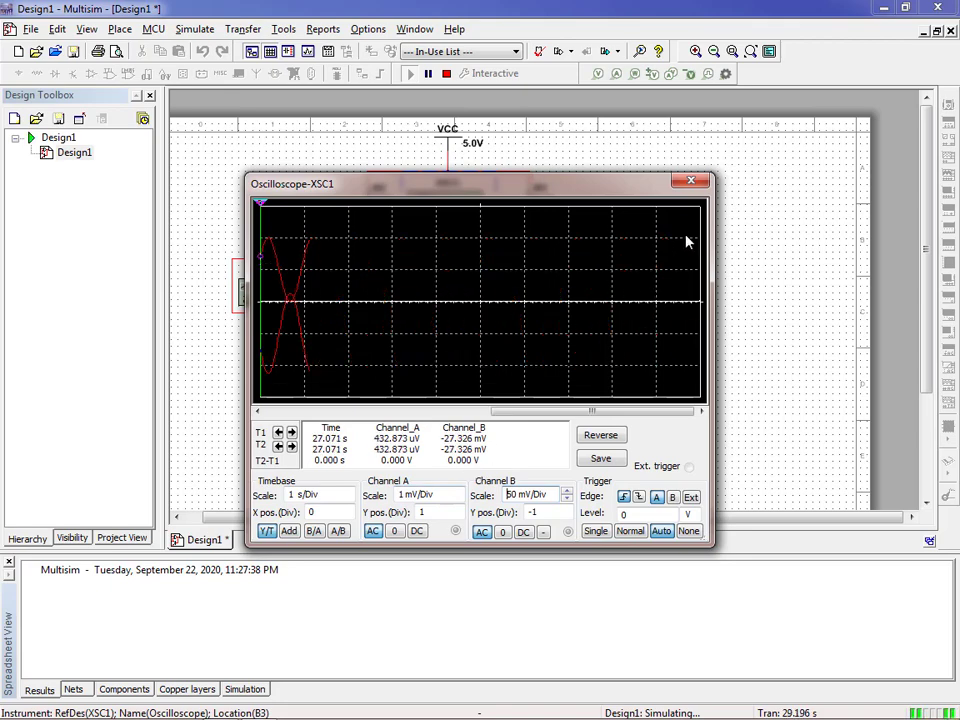
Stop the simulation and replace the ground wire on Q2's base with a wire to XFG2's positive terminal
click(692, 182)
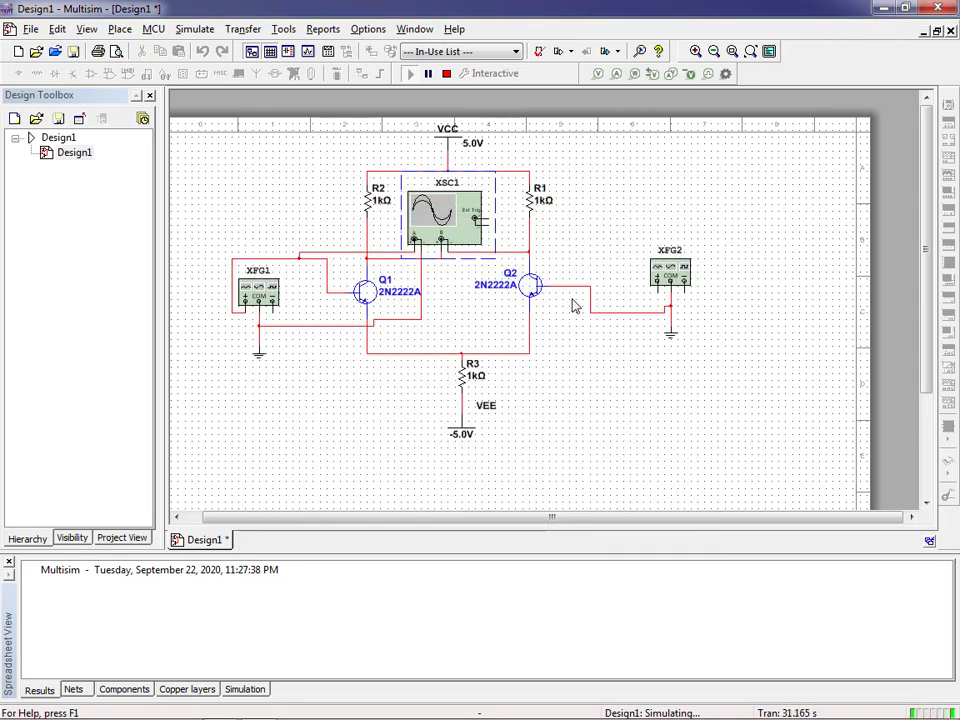
click(446, 73)
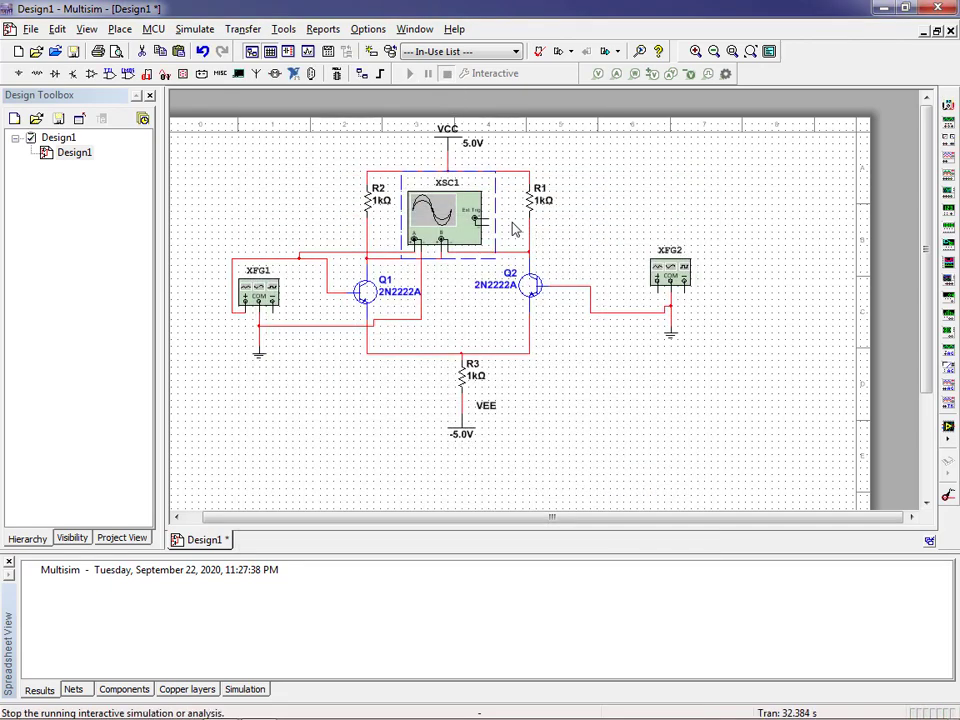
right_click(603, 318)
click(636, 321)
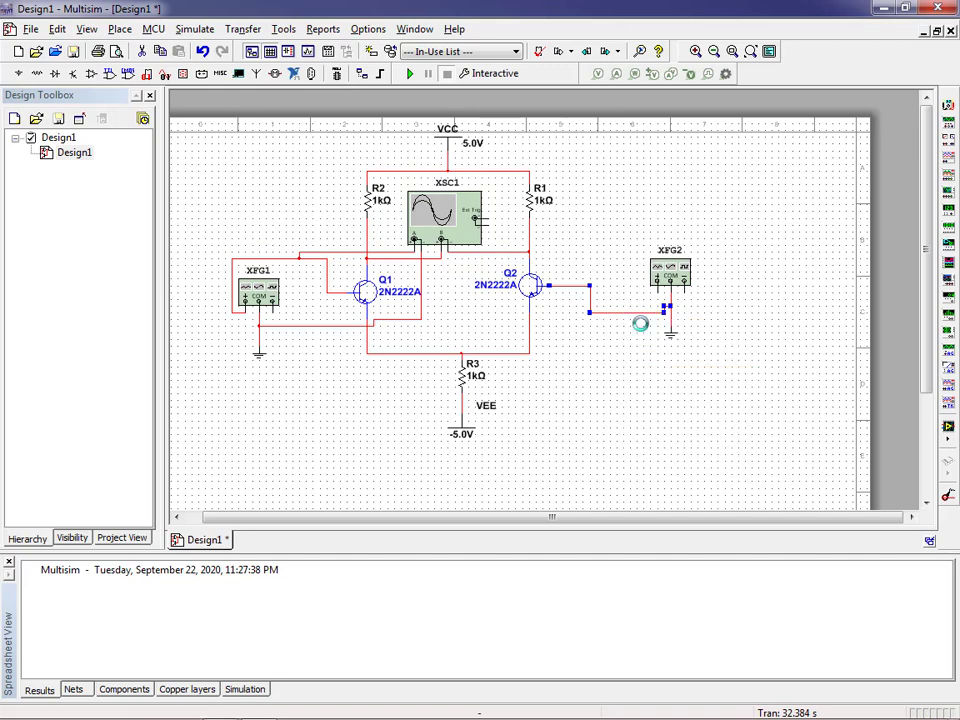
click(548, 287)
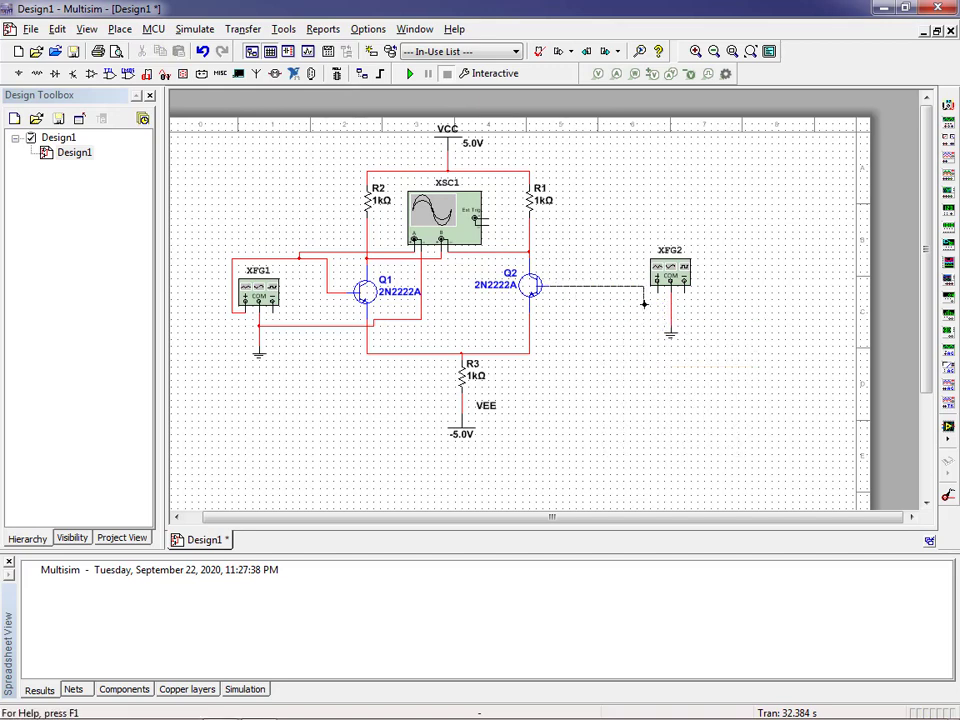
click(658, 284)
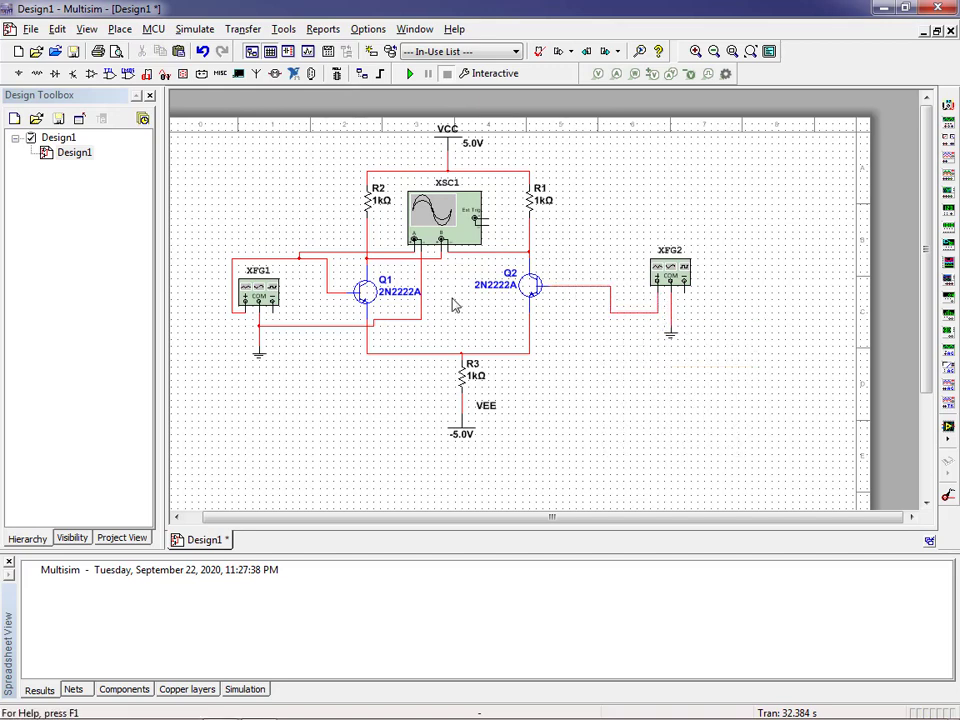
Delete the wire from Q1's base to XFG1's positive line and connect the base to XFG1's grounded COM line
right_click(322, 276)
click(345, 279)
click(305, 325)
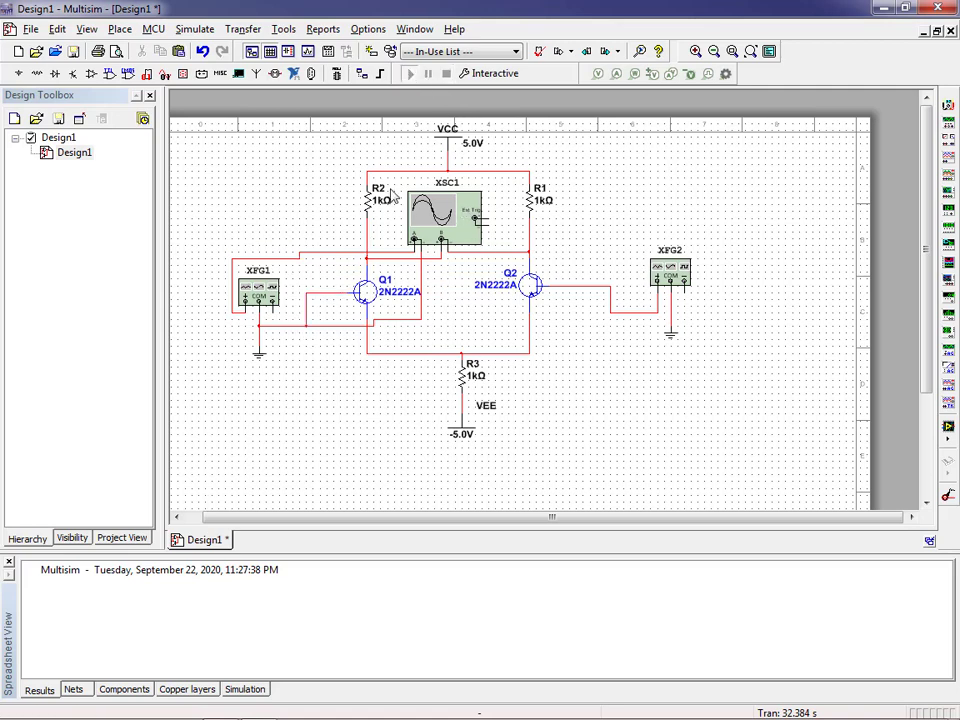
Examine the channel A and B waveforms on oscilloscope XSC1 with Q1's base grounded
double_click(451, 218)
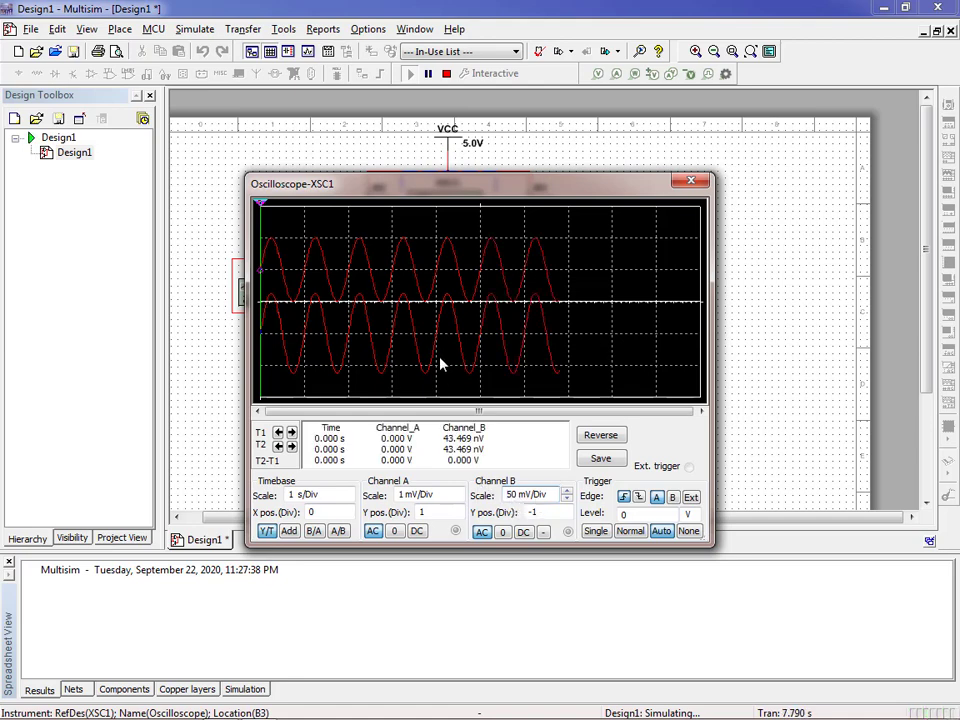
click(553, 505)
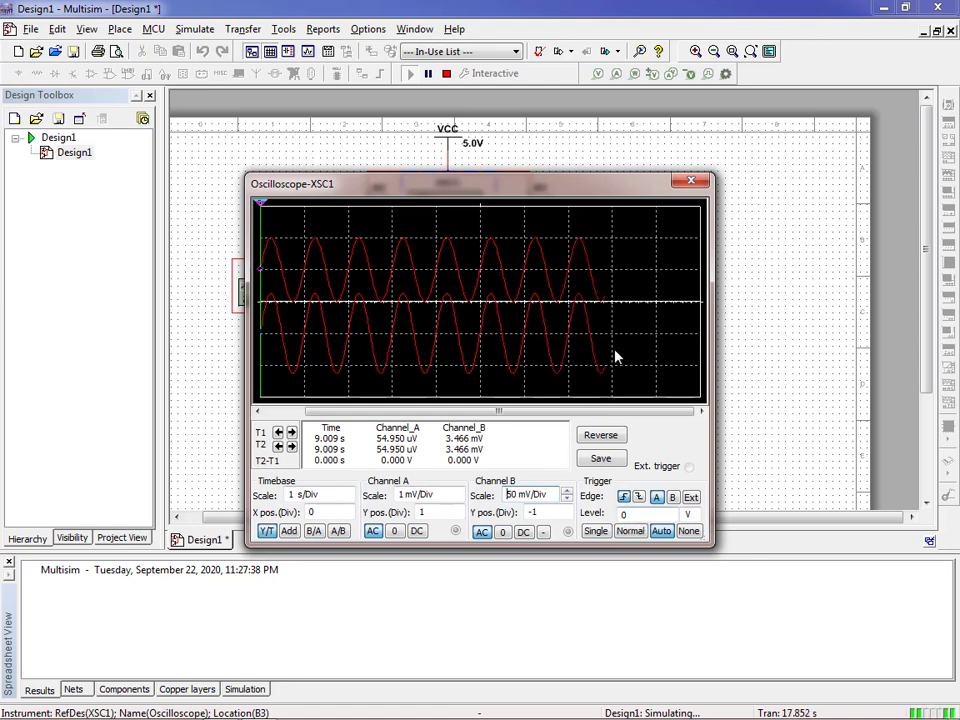
click(689, 184)
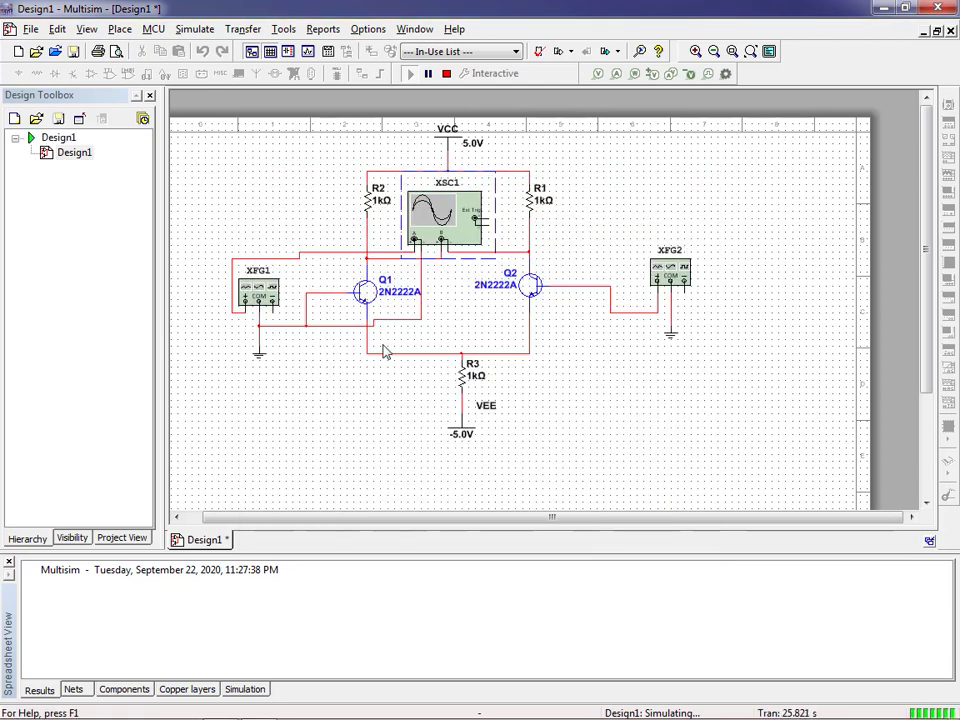
Stop the simulation and replace the ground wire on Q1's base with a wire to XFG1's positive line
right_click(321, 294)
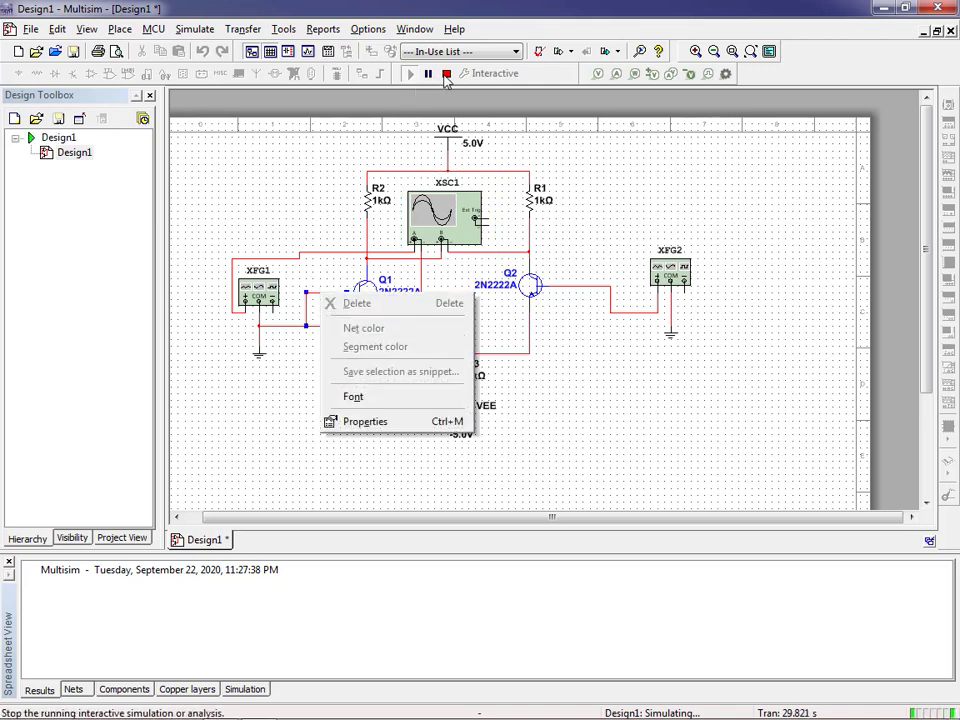
click(354, 305)
right_click(319, 295)
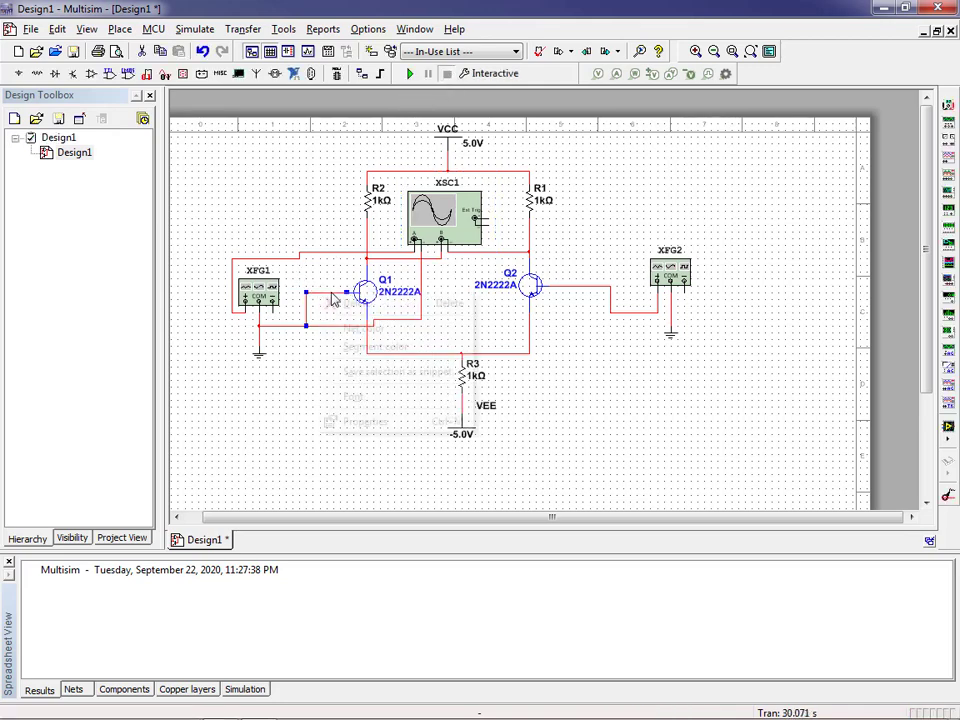
click(343, 302)
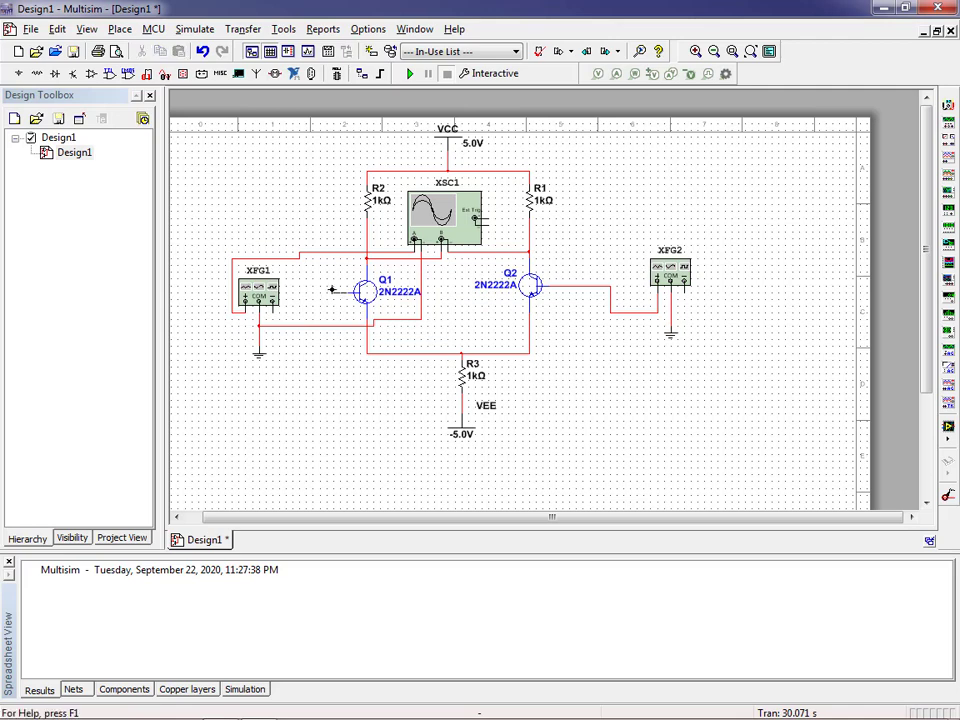
click(311, 253)
Run the simulation with both generators driving the bases, examine the oscilloscope traces, and stop the simulation
click(411, 74)
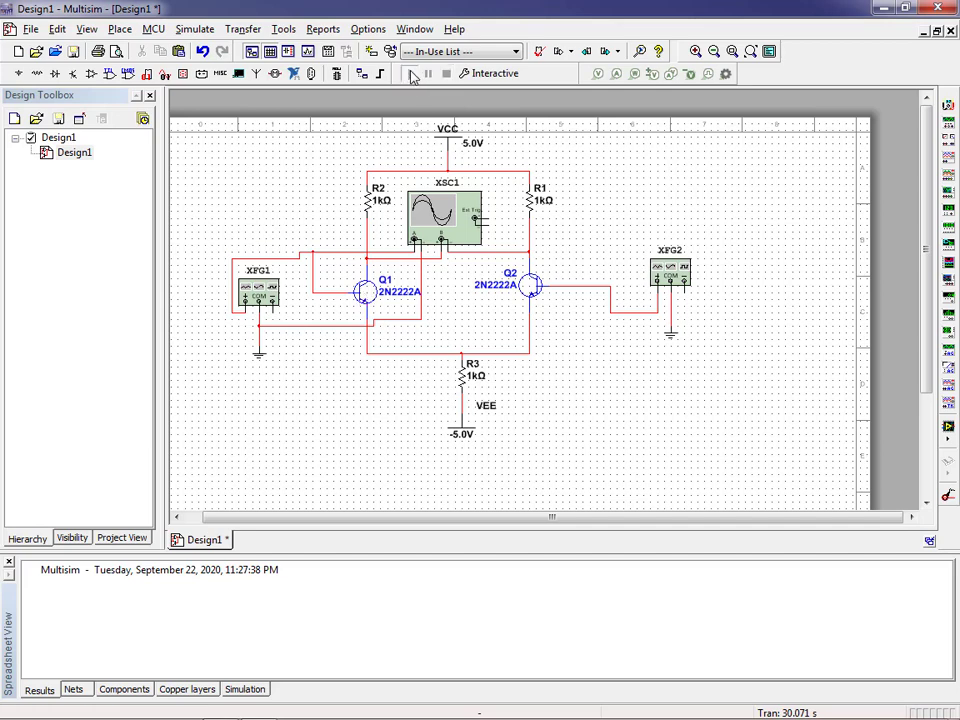
double_click(452, 203)
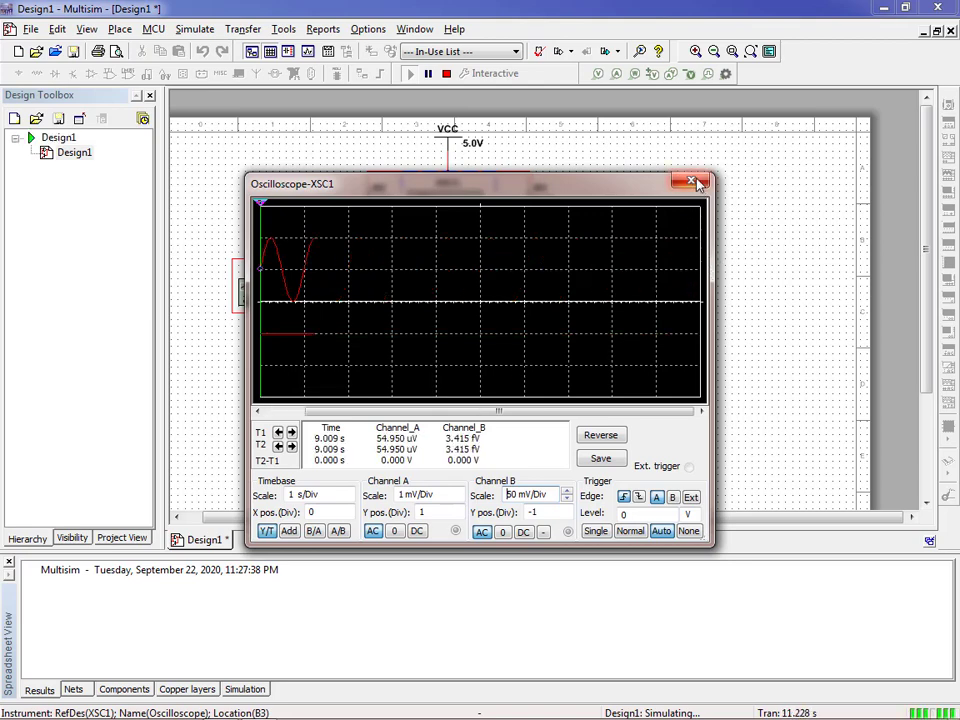
click(697, 182)
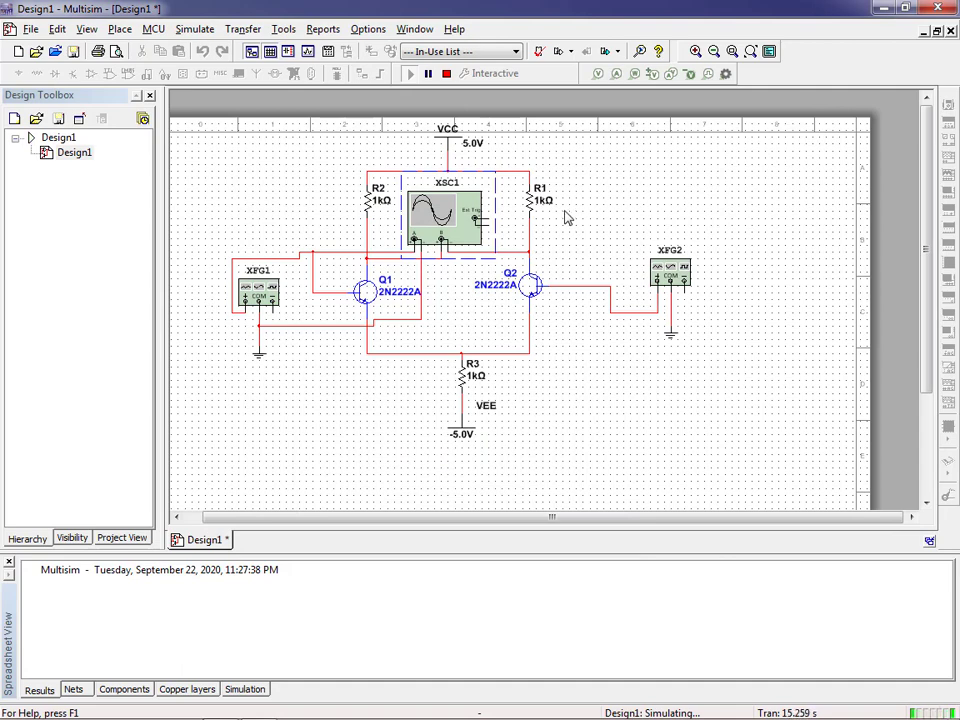
click(447, 75)
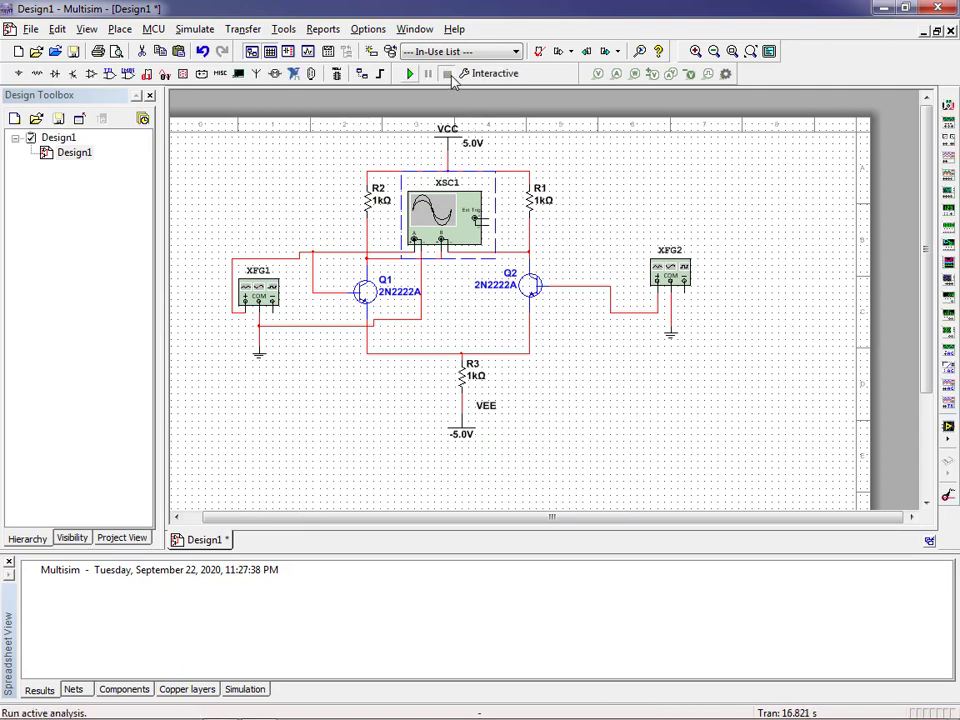
mouse_move(718, 717)
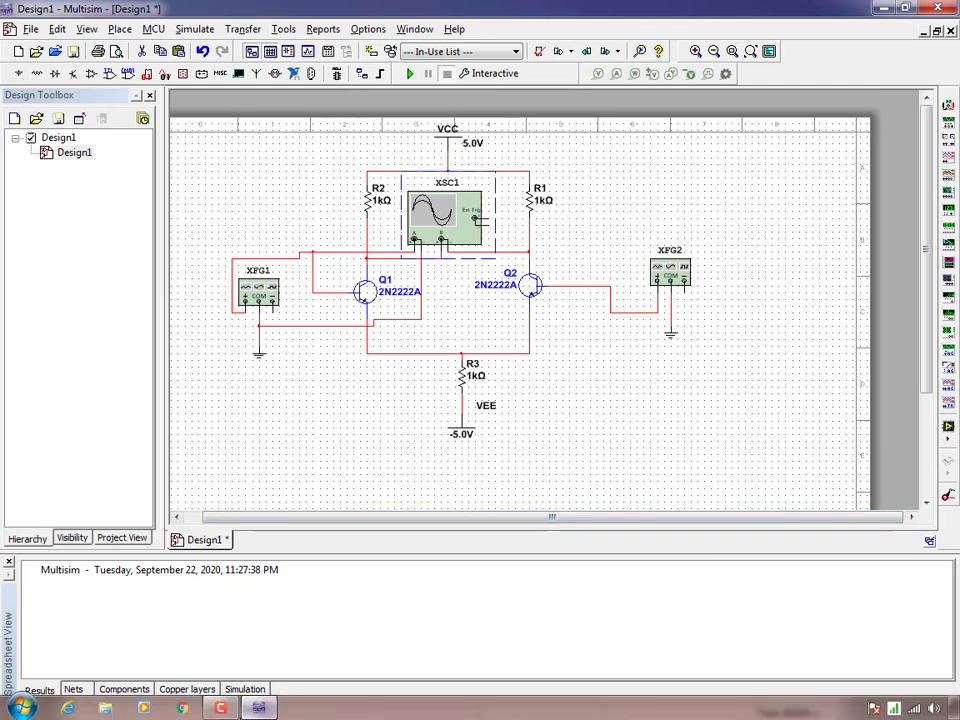
click(258, 708)
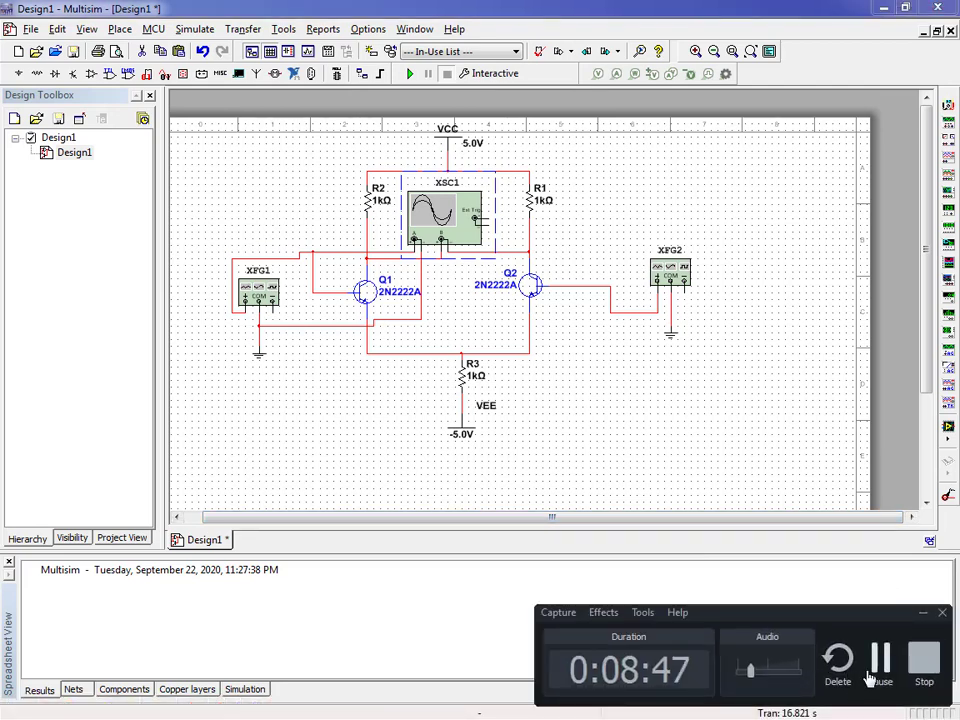
click(880, 676)
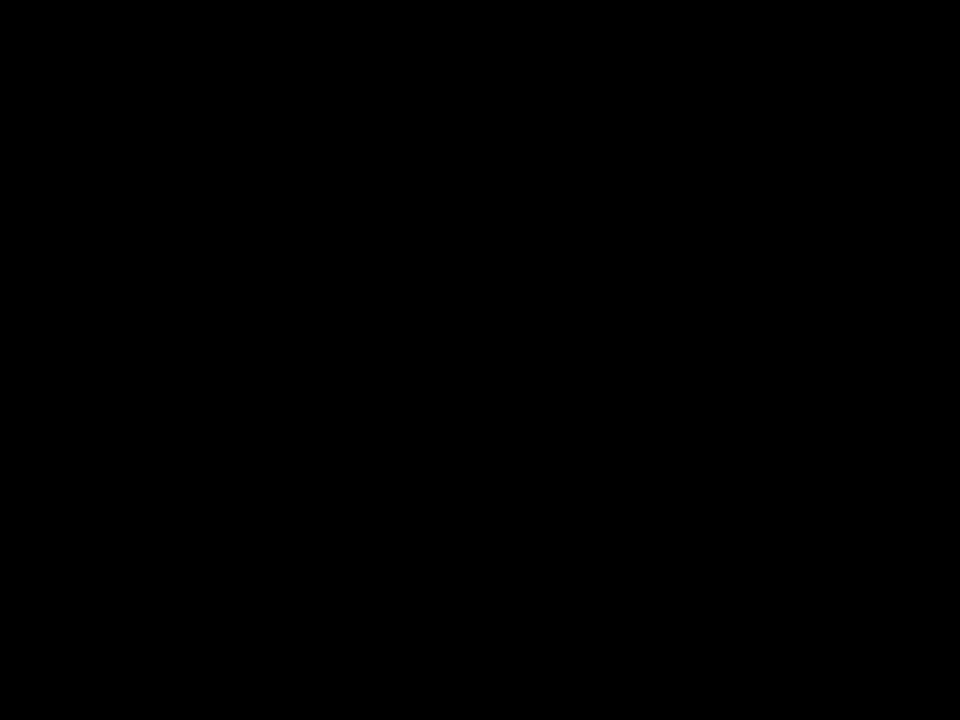